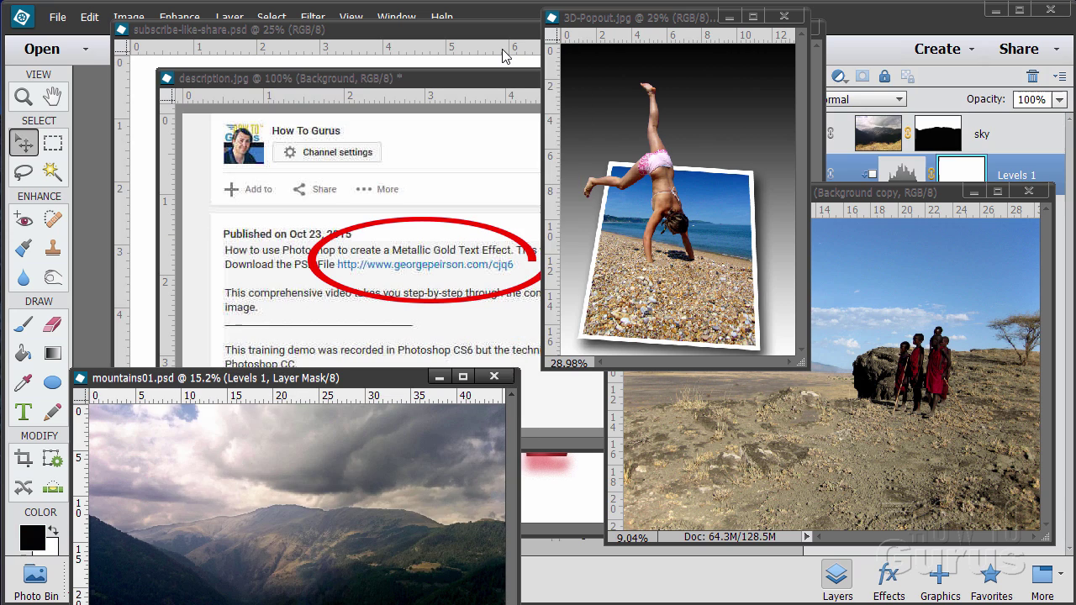
Step: Minimize the floating 3D-Popout.jpg, local-children-in-tanzania.psd, mountains01.psd and description.jpg document windows
{"action": "left_click", "coordinate": [729, 17]}
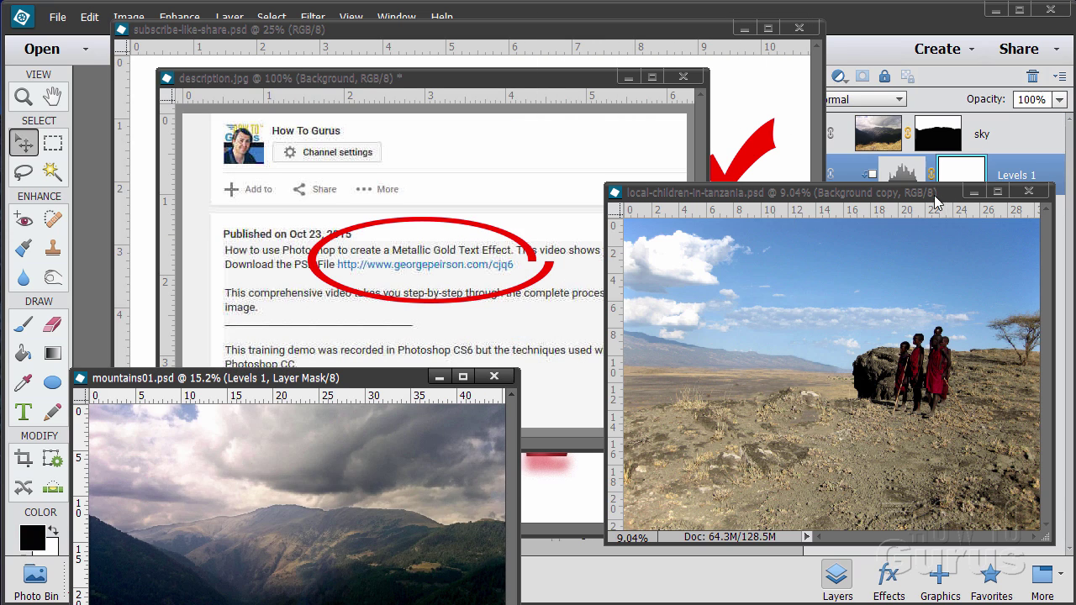
{"action": "left_click", "coordinate": [973, 192]}
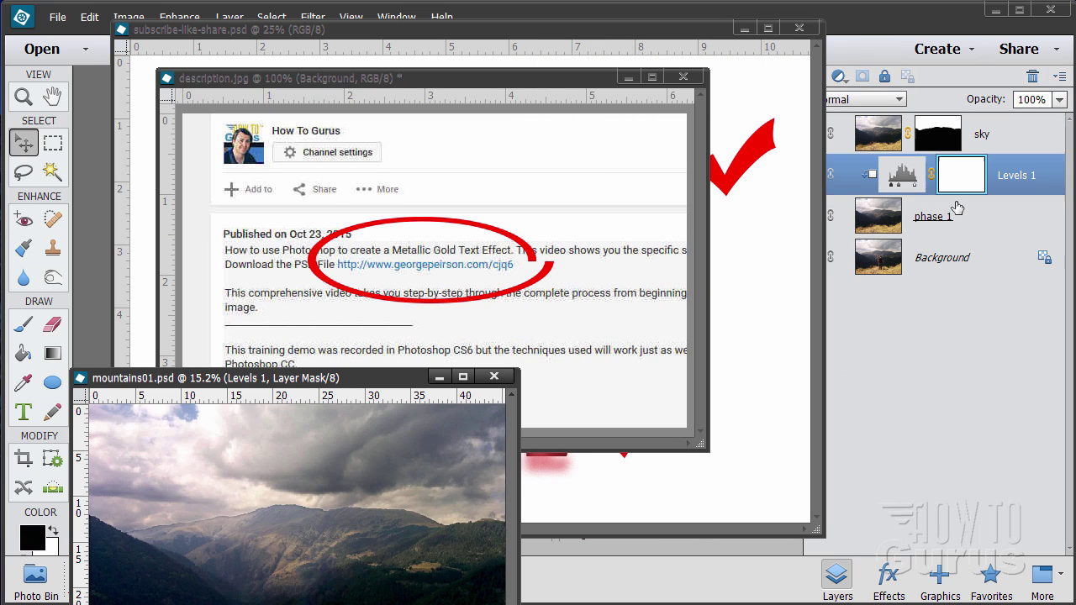
{"action": "left_click", "coordinate": [438, 376]}
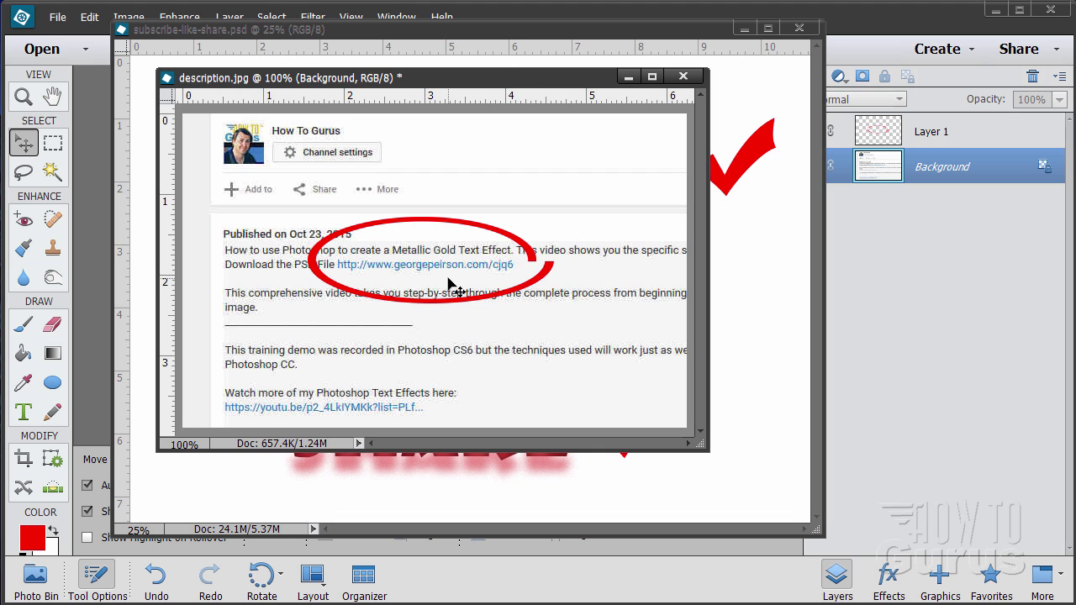
{"action": "left_click", "coordinate": [628, 76]}
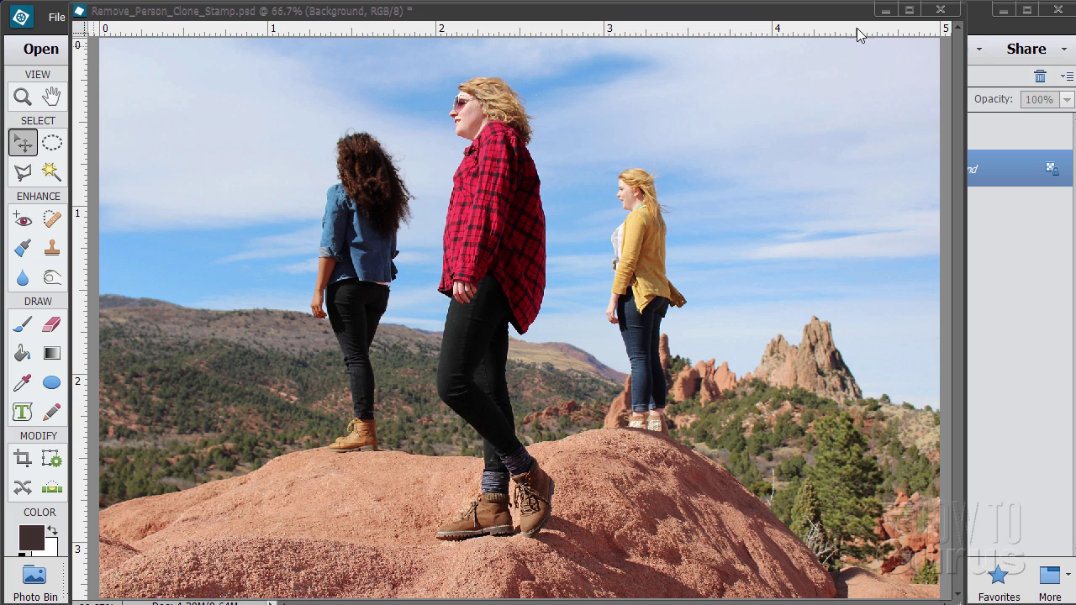
Step: Toggle the visibility of Layer 1 to compare the original photo with the version where two people are removed
{"action": "left_click_drag", "start_coordinate": [828, 11], "coordinate": [707, 11]}
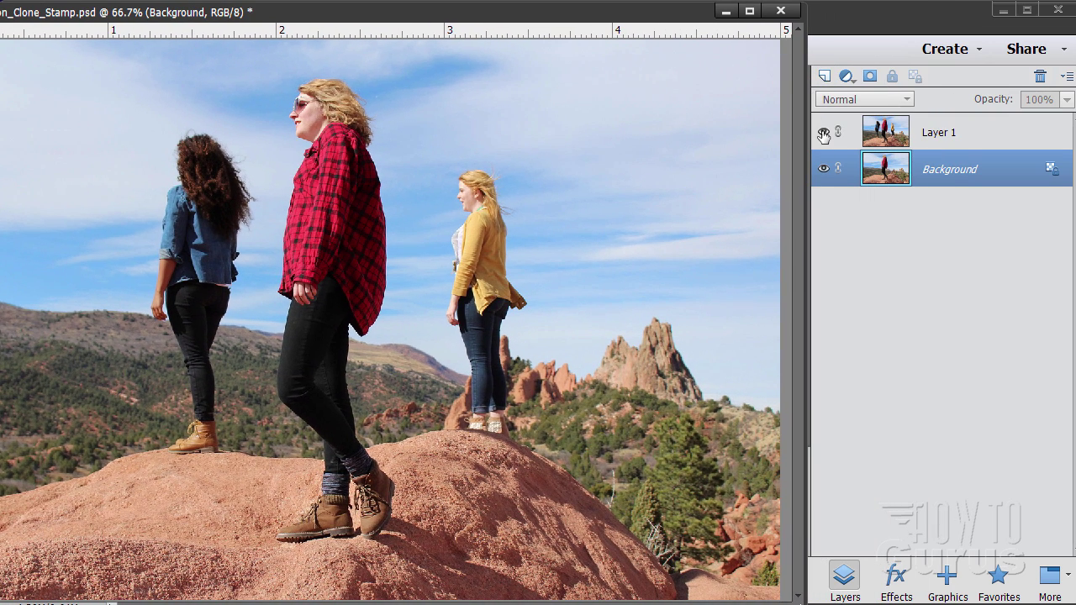
{"action": "left_click", "coordinate": [823, 132]}
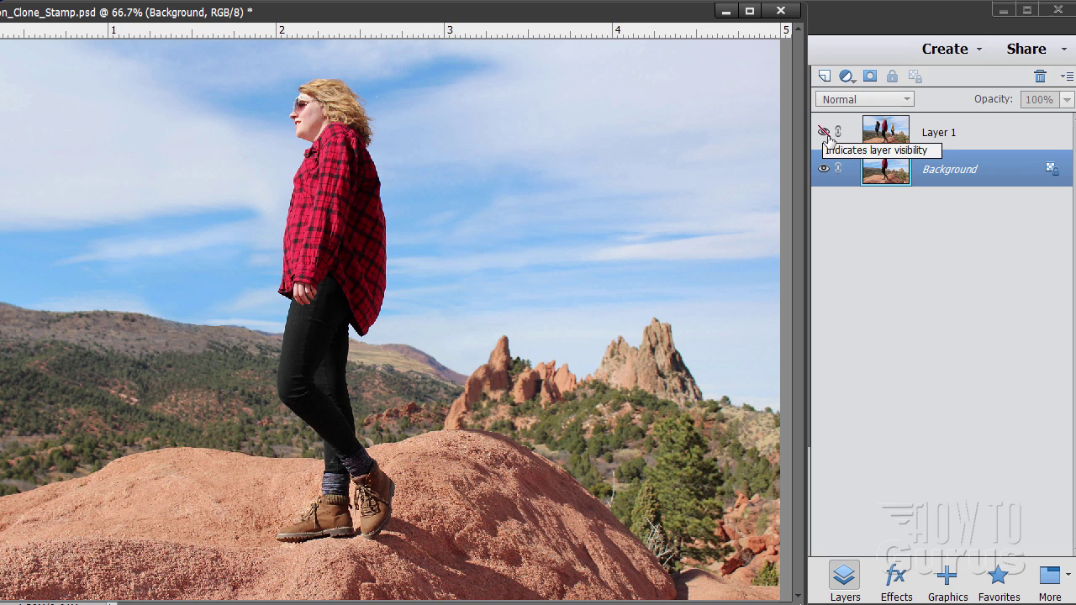
{"action": "left_click", "coordinate": [824, 132]}
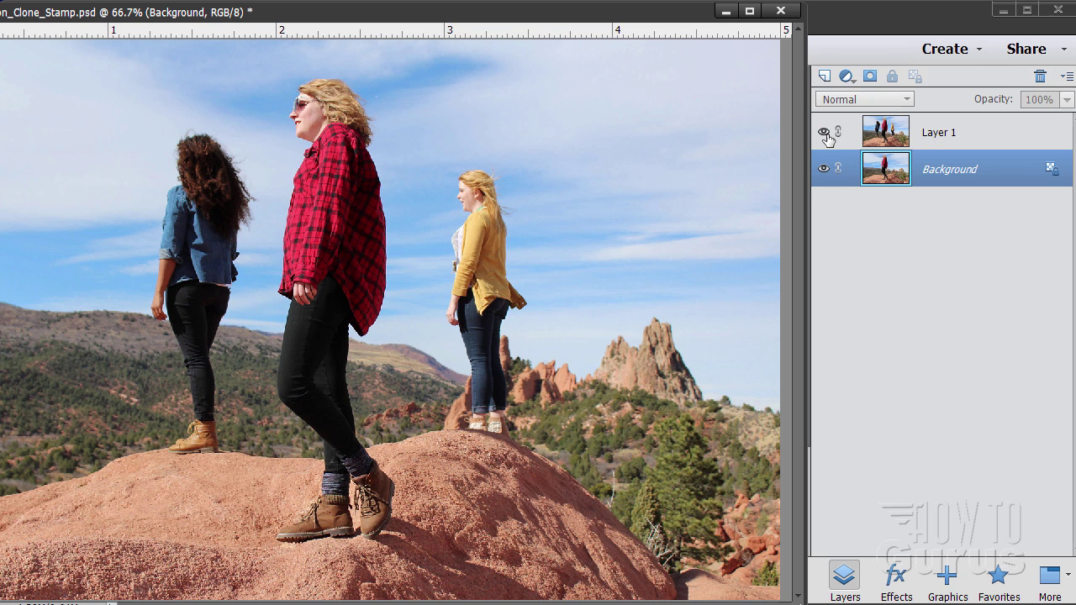
{"action": "left_click", "coordinate": [823, 132]}
{"action": "left_click", "coordinate": [823, 132]}
{"action": "left_click_drag", "start_coordinate": [627, 18], "coordinate": [795, 21]}
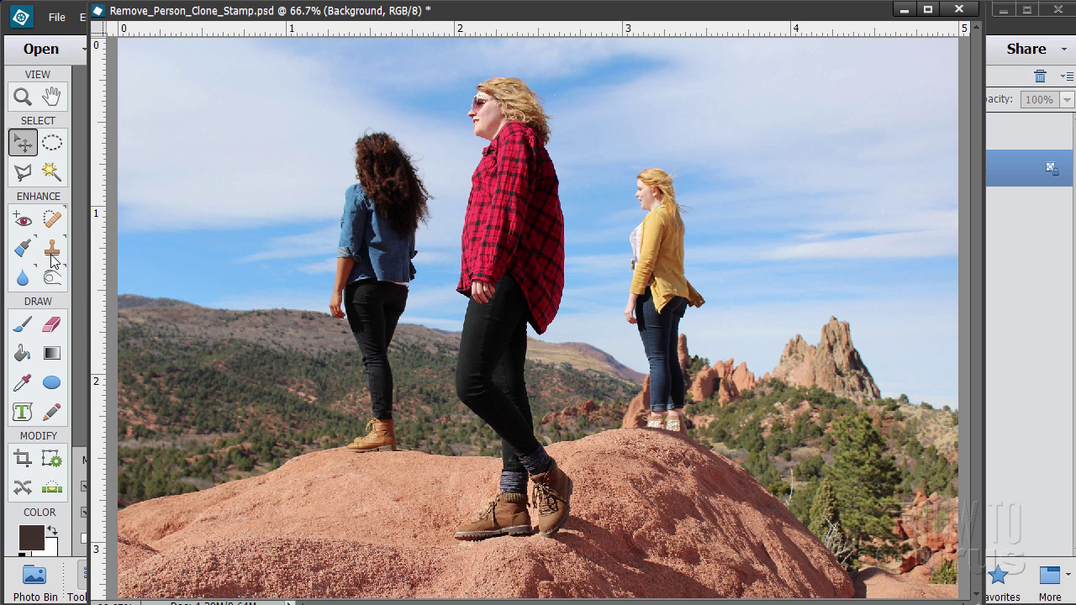
Step: Activate the Clone Stamp tool and dock the floating Remove_Person_Clone_Stamp.psd image into the workspace
{"action": "mouse_move", "coordinate": [284, 10]}
{"action": "left_mouse_down"}
{"action": "mouse_move", "coordinate": [405, 27]}
{"action": "mouse_move", "coordinate": [638, 27]}
{"action": "left_mouse_up"}
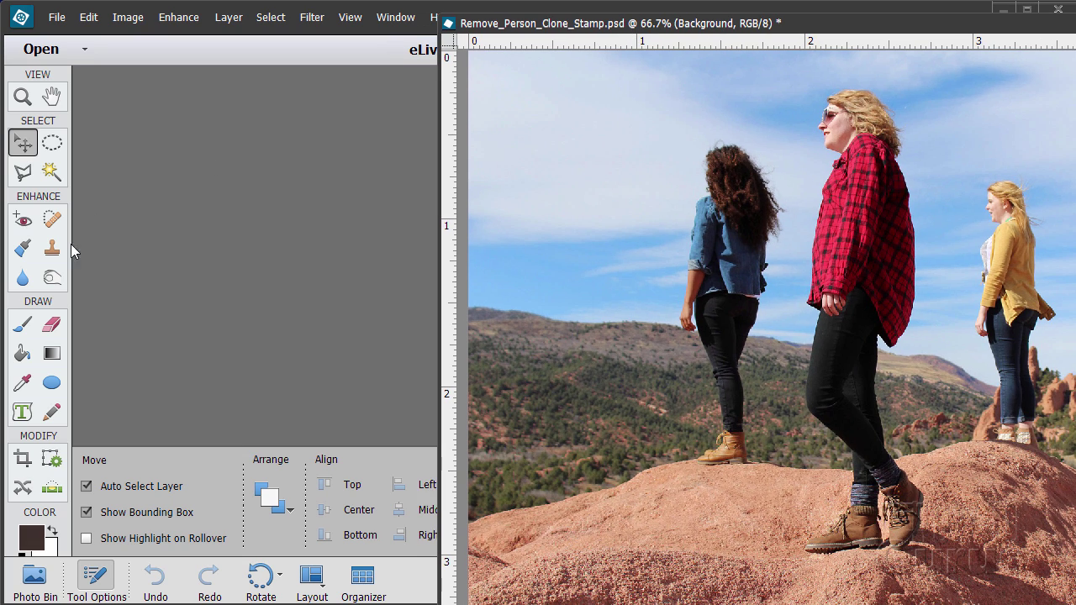
{"action": "left_click", "coordinate": [48, 251]}
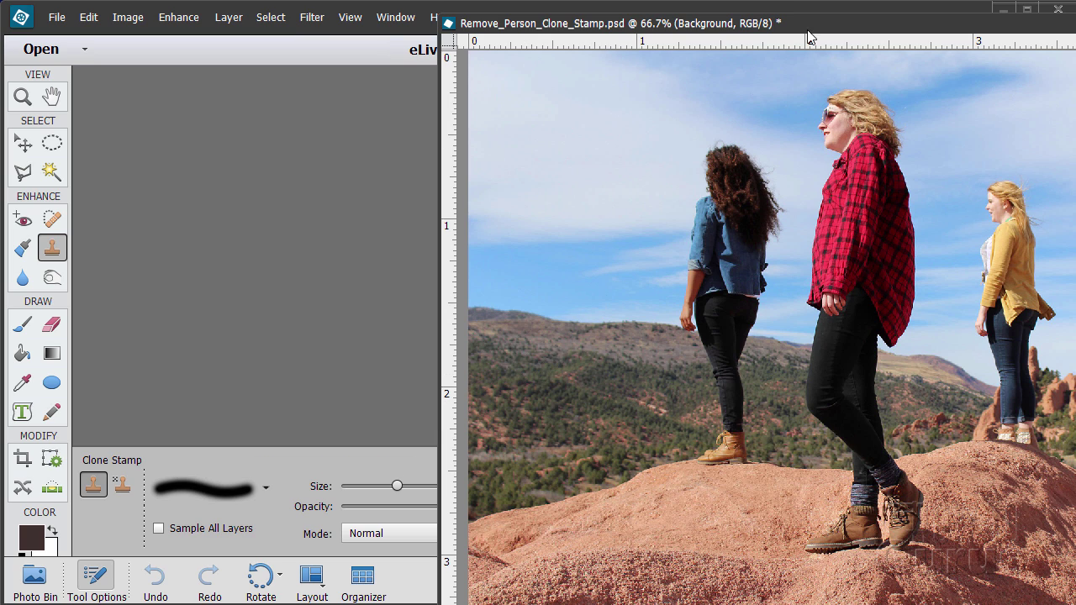
{"action": "left_click_drag", "start_coordinate": [807, 23], "coordinate": [414, 71]}
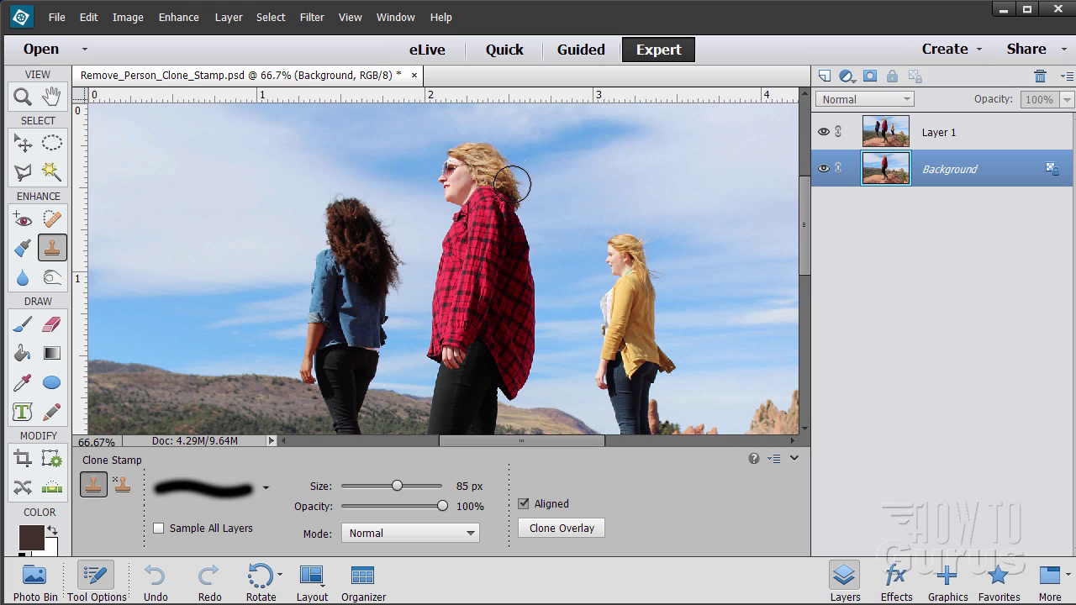
Step: View the photo at 50% zoom and compare it with Layer 1 hidden and shown
{"action": "left_click", "coordinate": [23, 97]}
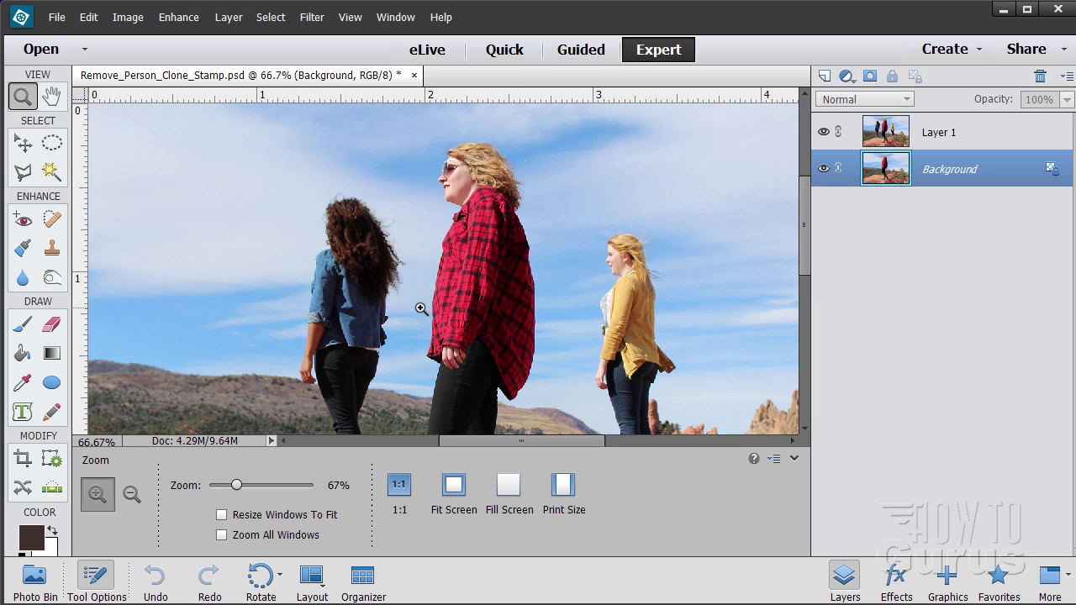
{"action": "left_click", "coordinate": [449, 319], "text": "alt"}
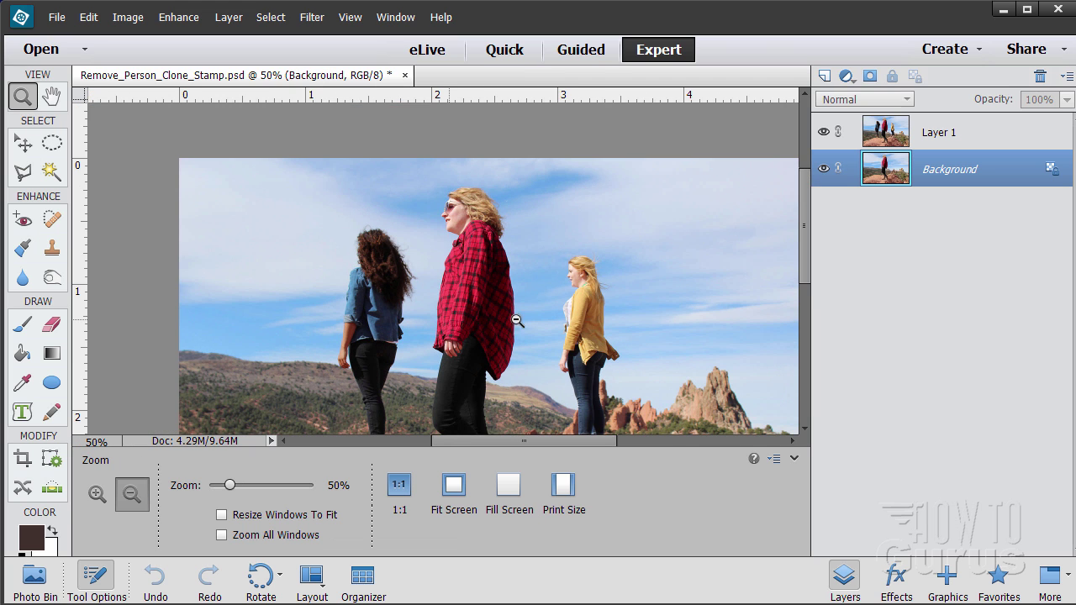
{"action": "left_click_drag", "start_coordinate": [805, 251], "coordinate": [804, 276]}
{"action": "left_click_drag", "start_coordinate": [603, 439], "coordinate": [620, 440]}
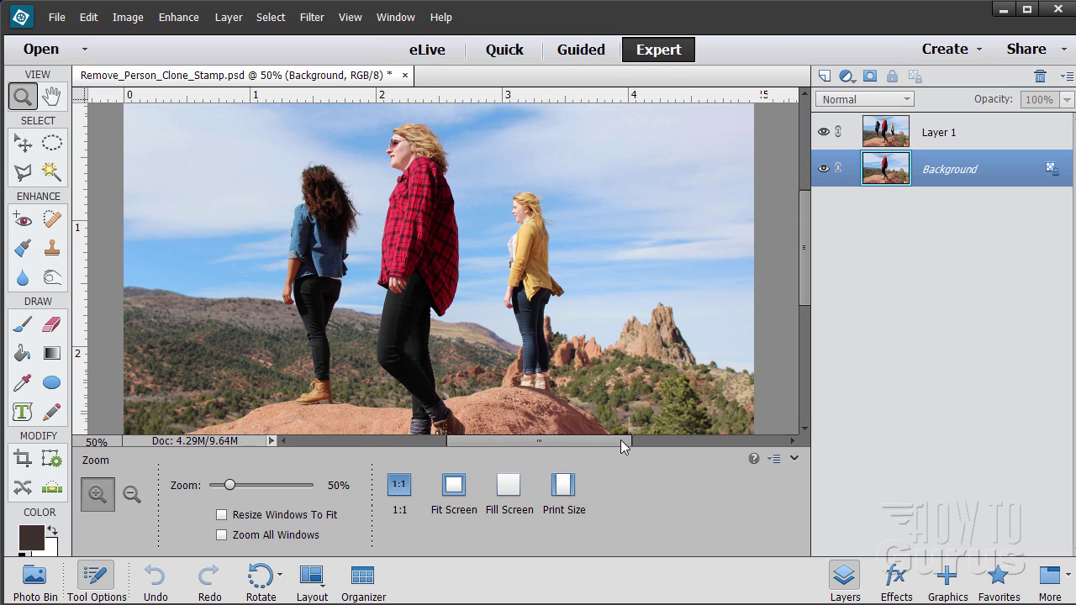
{"action": "left_click", "coordinate": [822, 134]}
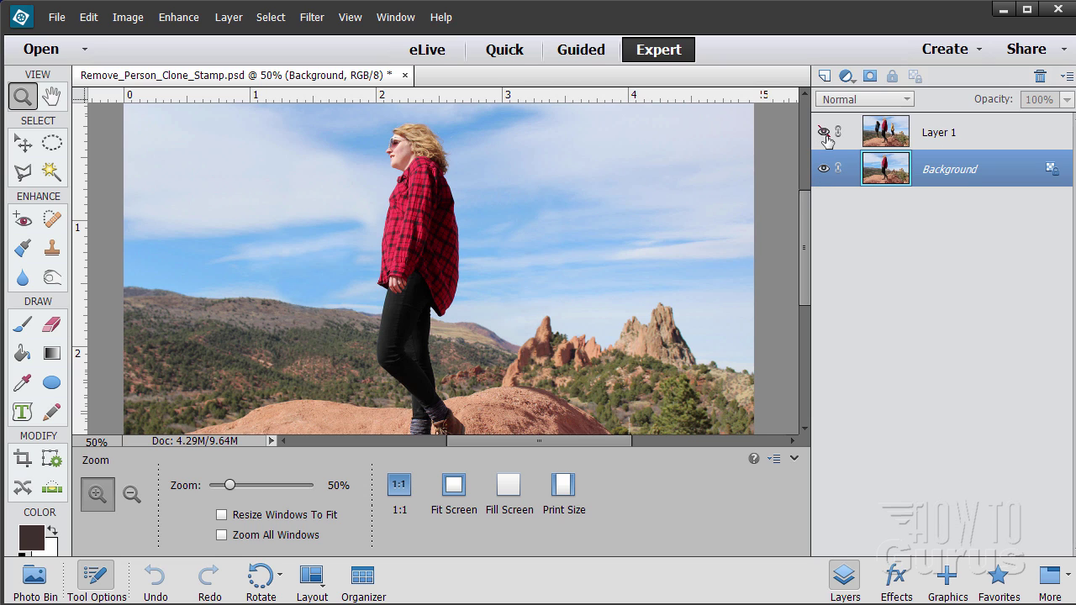
{"action": "left_click", "coordinate": [824, 133]}
Step: Duplicate Layer 1 and hide the original Layer 1 beneath the copy
{"action": "left_click", "coordinate": [934, 139]}
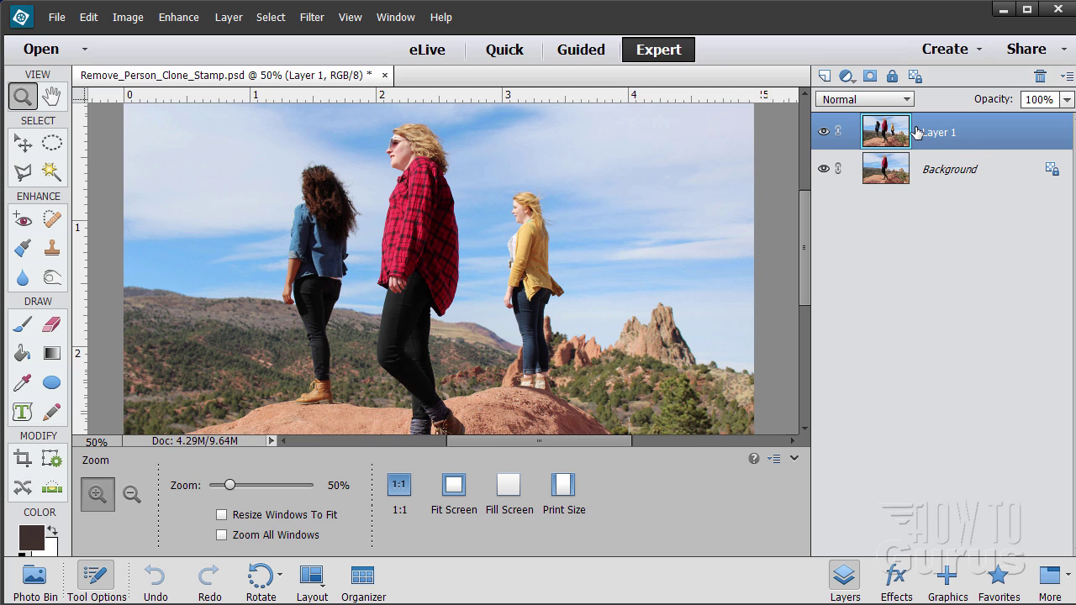
{"action": "left_click_drag", "start_coordinate": [916, 132], "coordinate": [825, 77]}
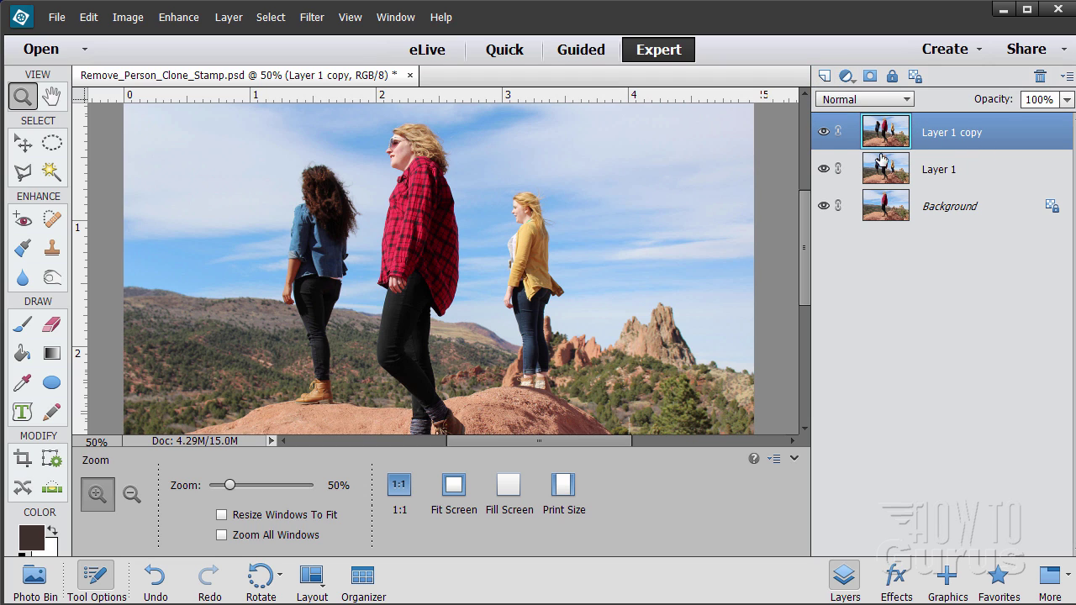
{"action": "left_click", "coordinate": [823, 169]}
Step: Draw a Polygonal Lasso selection around the rock below the dark-haired woman's tan boot, following the rock's edge across the sole
{"action": "left_click", "coordinate": [23, 145]}
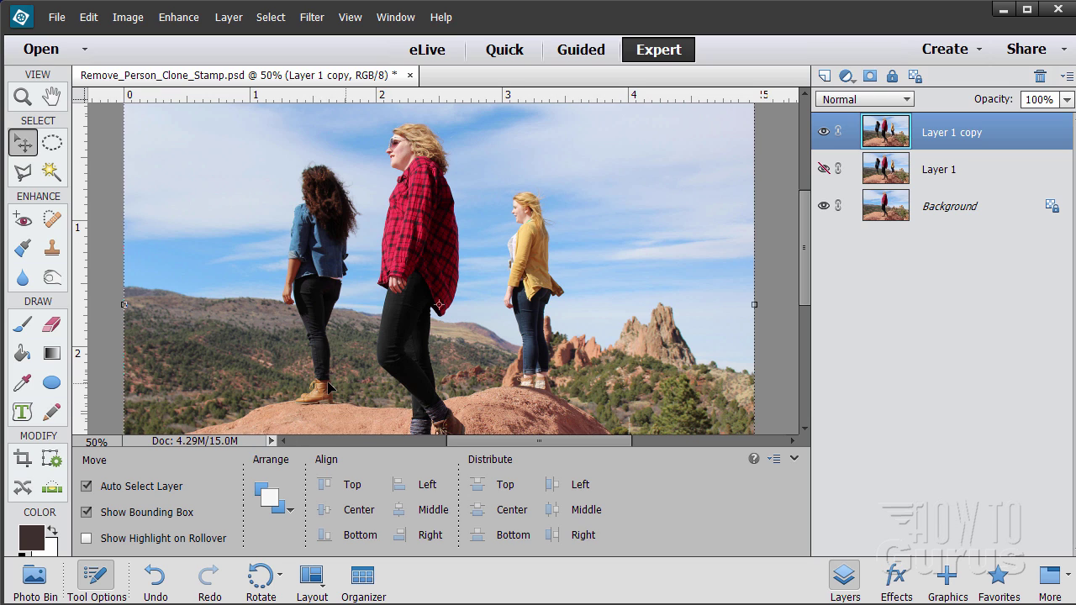
{"action": "left_click", "coordinate": [23, 97]}
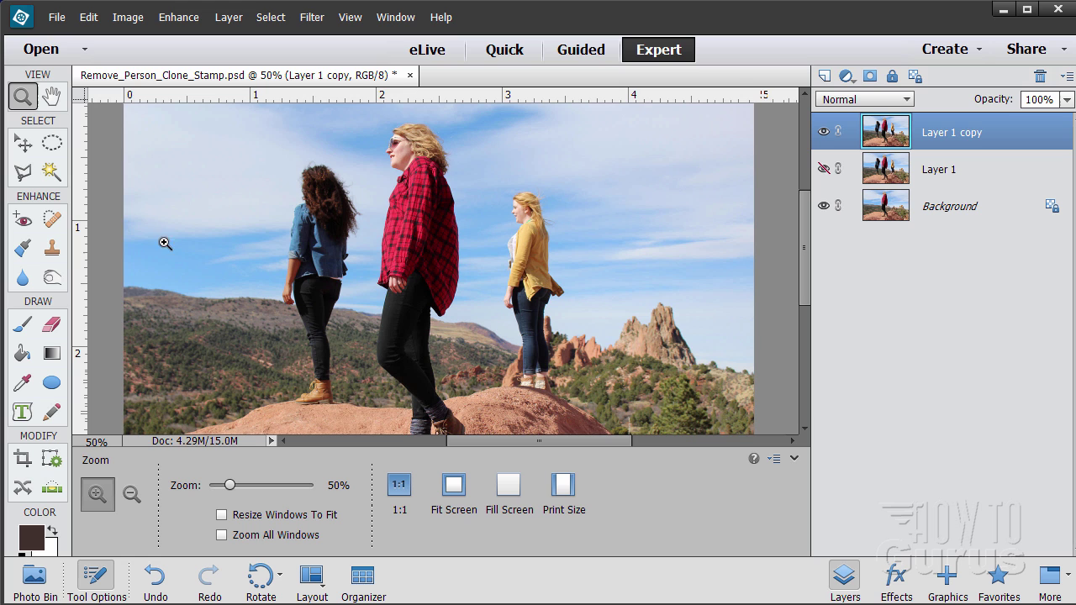
{"action": "left_click", "coordinate": [310, 402]}
{"action": "left_click", "coordinate": [308, 408]}
{"action": "left_click", "coordinate": [308, 411]}
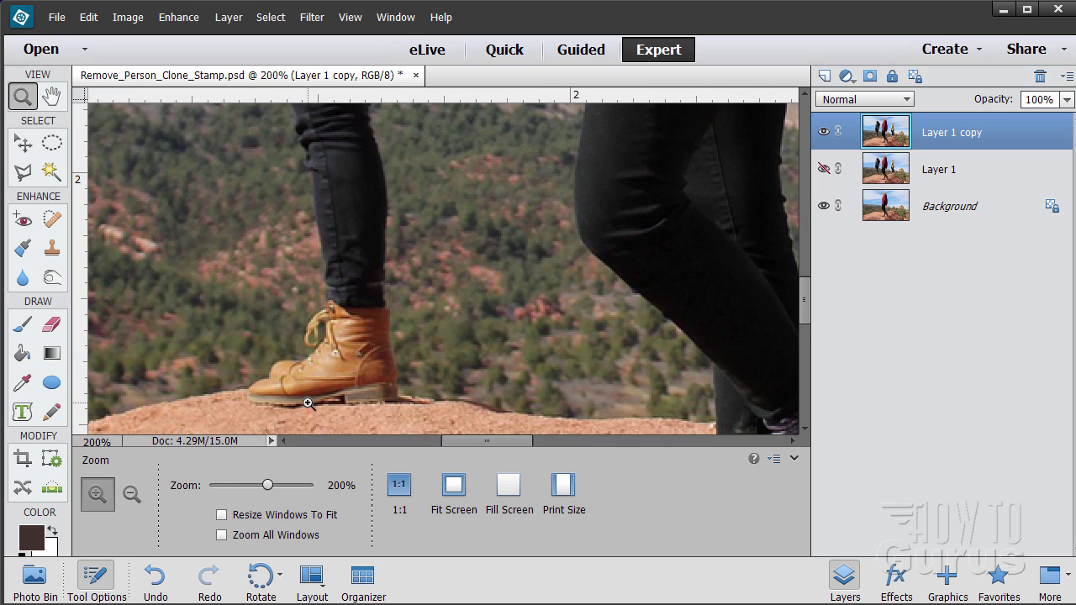
{"action": "left_click", "coordinate": [315, 401]}
{"action": "left_click_drag", "start_coordinate": [474, 446], "coordinate": [463, 446]}
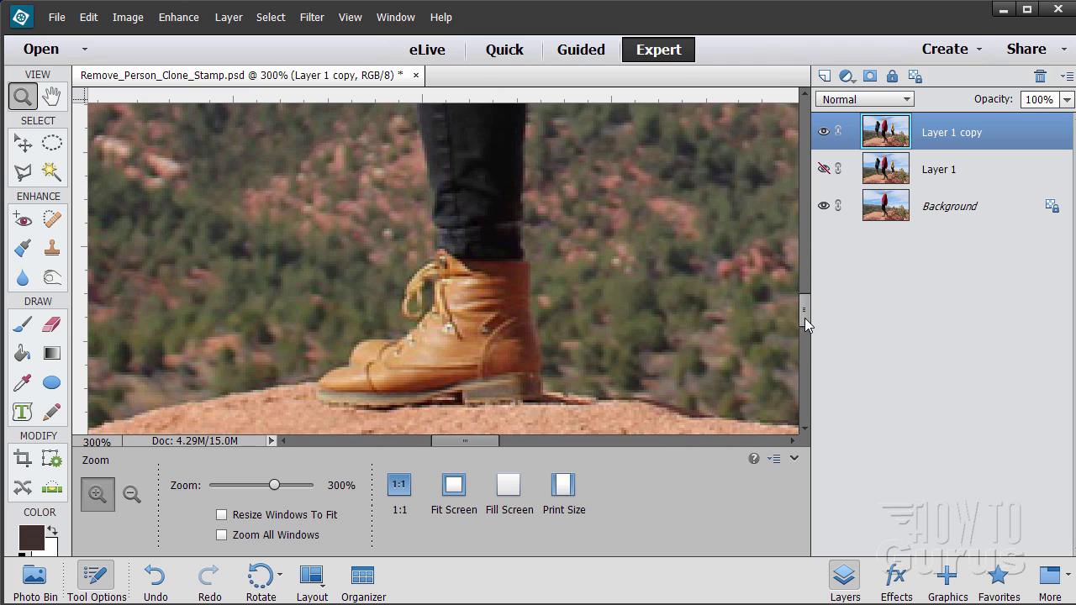
{"action": "left_click_drag", "start_coordinate": [804, 318], "coordinate": [800, 327]}
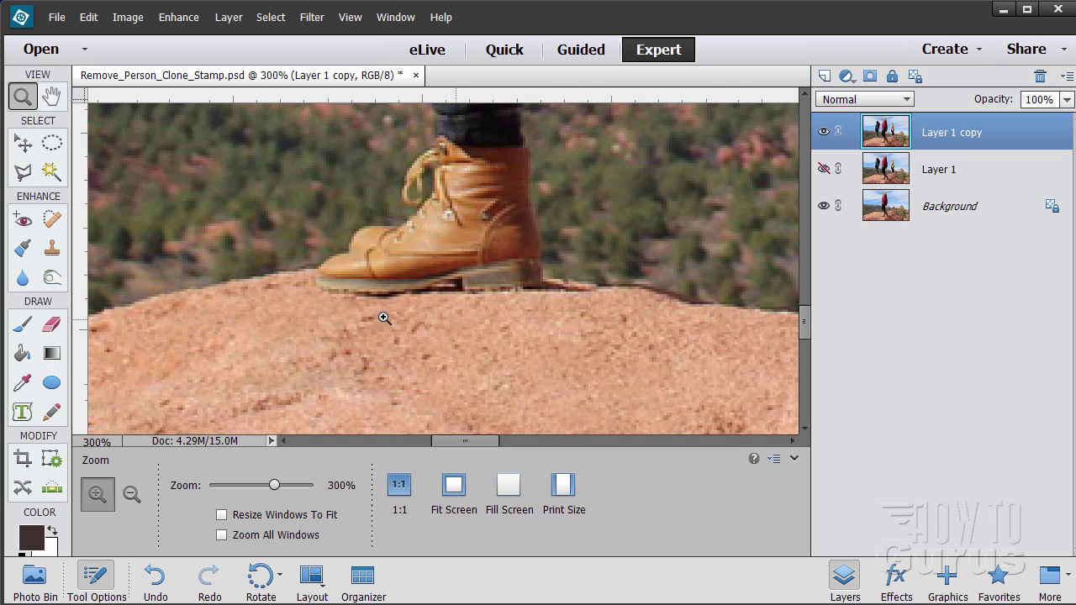
{"action": "left_click", "coordinate": [24, 173]}
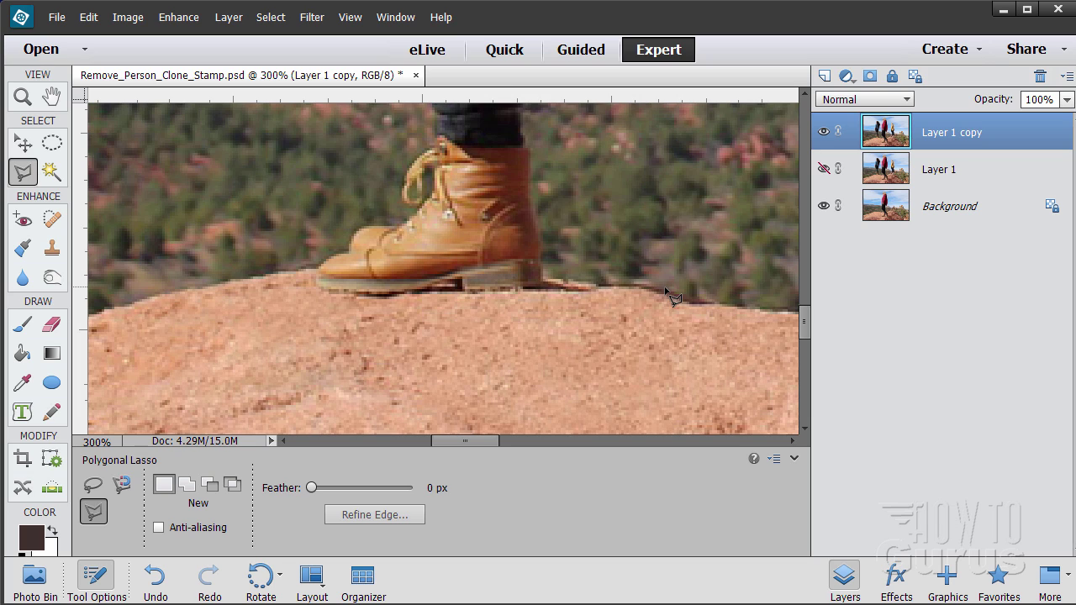
{"action": "left_click", "coordinate": [186, 293]}
{"action": "left_click", "coordinate": [277, 273]}
{"action": "left_click", "coordinate": [346, 263]}
{"action": "left_click", "coordinate": [558, 279]}
{"action": "left_click", "coordinate": [637, 288]}
{"action": "left_click", "coordinate": [677, 299]}
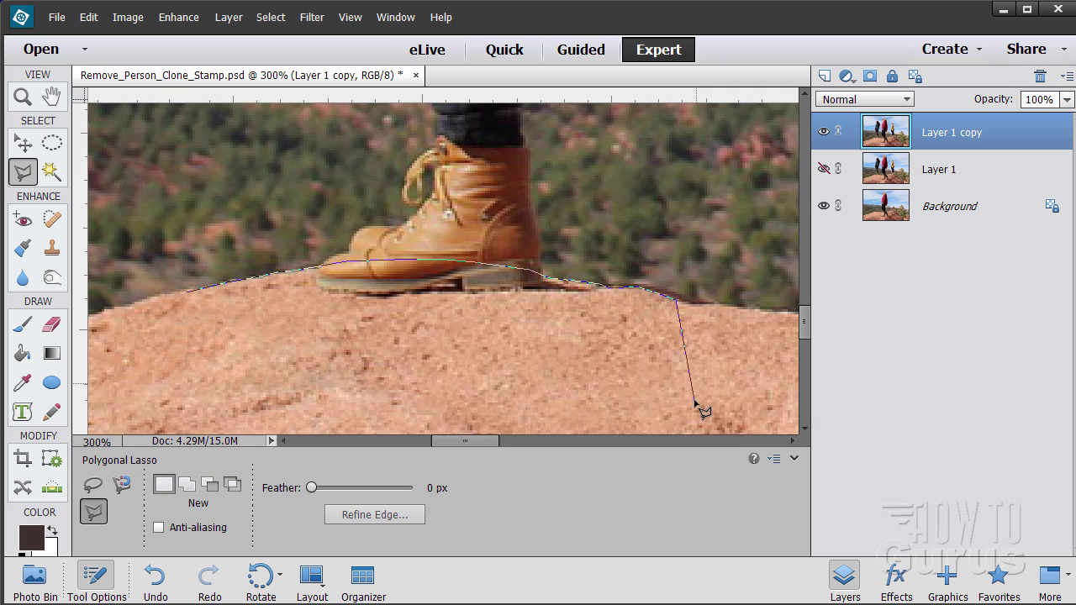
{"action": "left_click", "coordinate": [693, 398]}
{"action": "left_click", "coordinate": [353, 409]}
{"action": "left_click", "coordinate": [183, 386]}
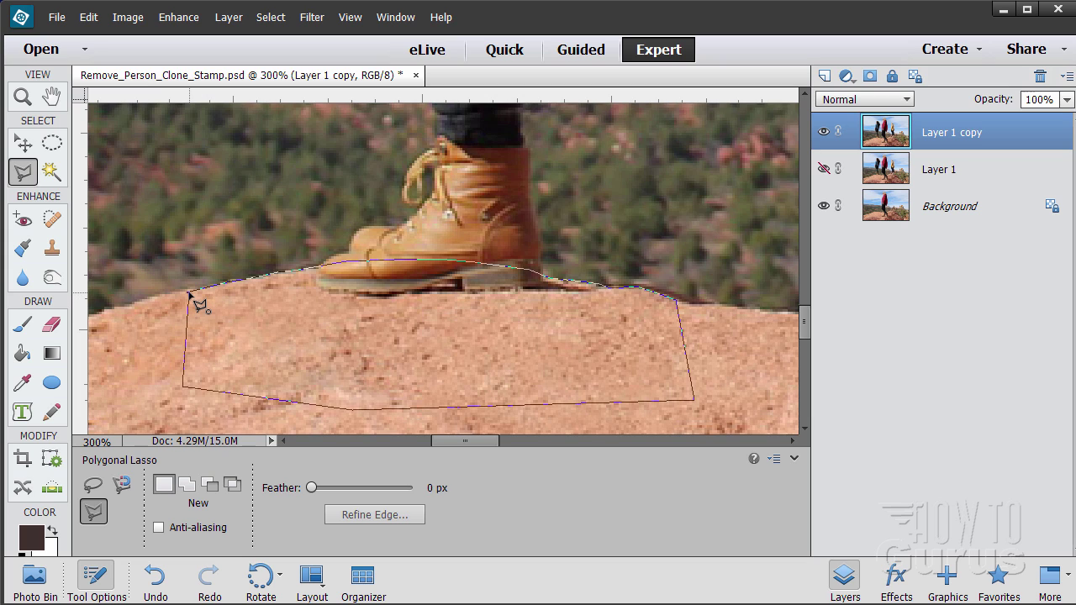
{"action": "left_click", "coordinate": [190, 296]}
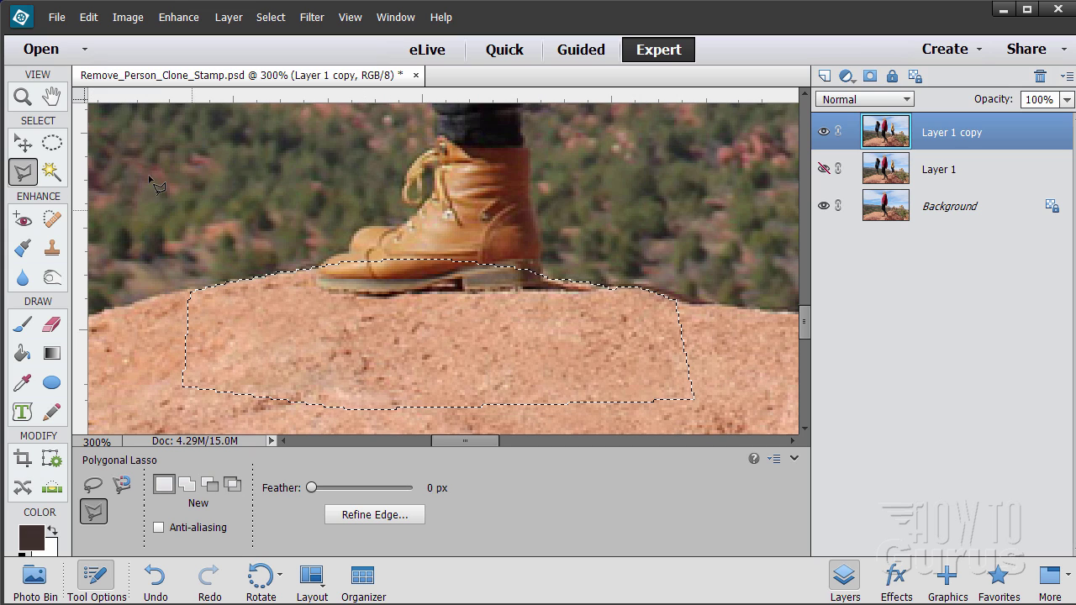
Step: Set the Clone Stamp brush size to 22 px and look through the default brushes
{"action": "left_click", "coordinate": [52, 248]}
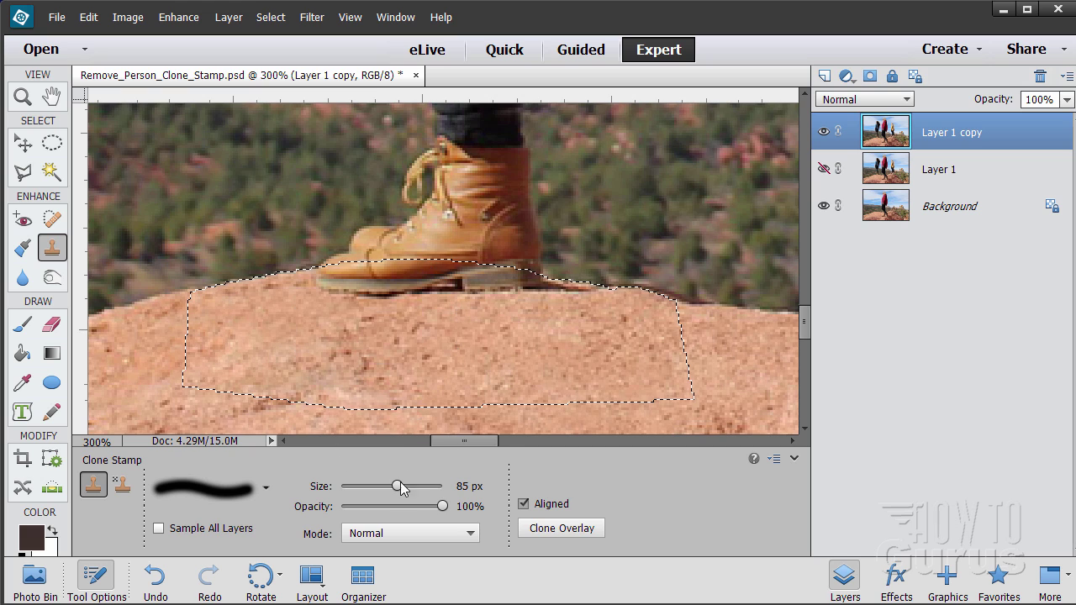
{"action": "left_click_drag", "start_coordinate": [400, 487], "coordinate": [362, 486]}
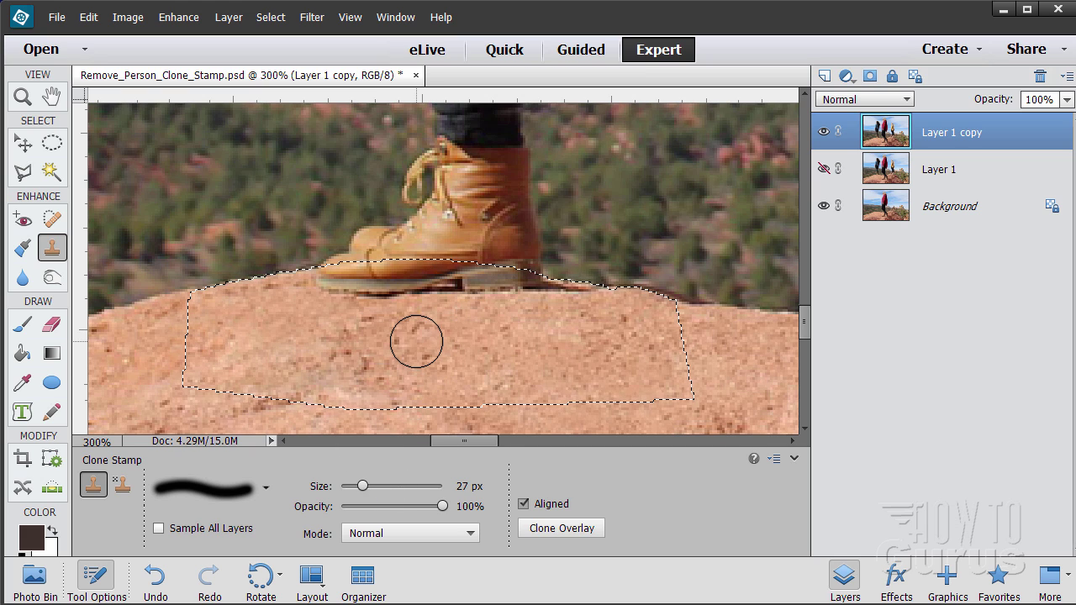
{"action": "key", "text": "bracketleft"}
{"action": "key", "text": "bracketleft"}
{"action": "key", "text": "bracketleft"}
{"action": "key", "text": "bracketleft"}
{"action": "key", "text": "bracketleft"}
{"action": "key", "text": "bracketleft"}
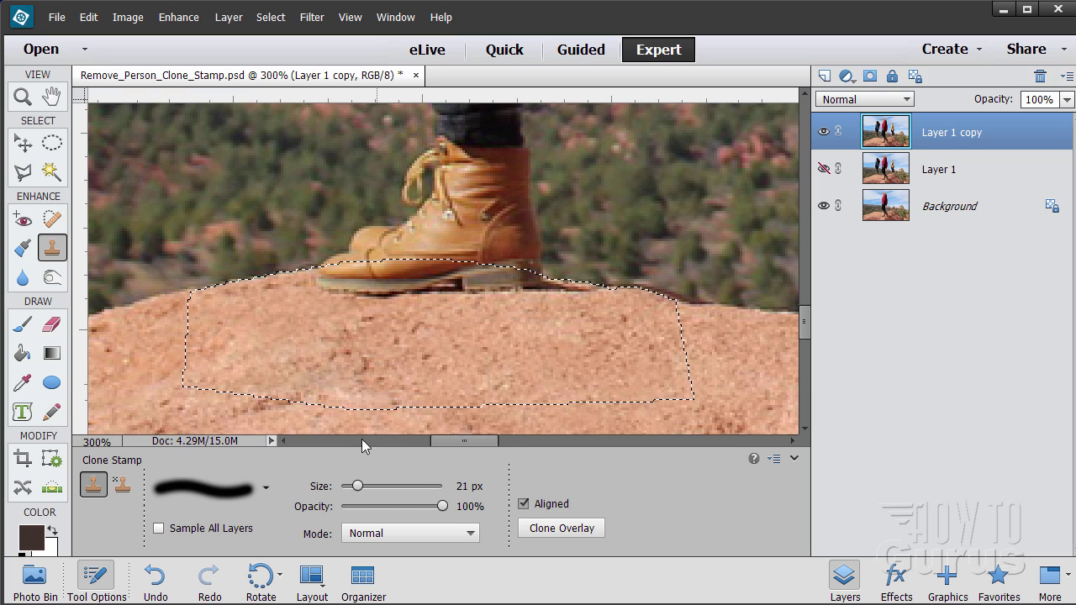
{"action": "left_click_drag", "start_coordinate": [357, 487], "coordinate": [358, 487]}
{"action": "left_click", "coordinate": [266, 489]}
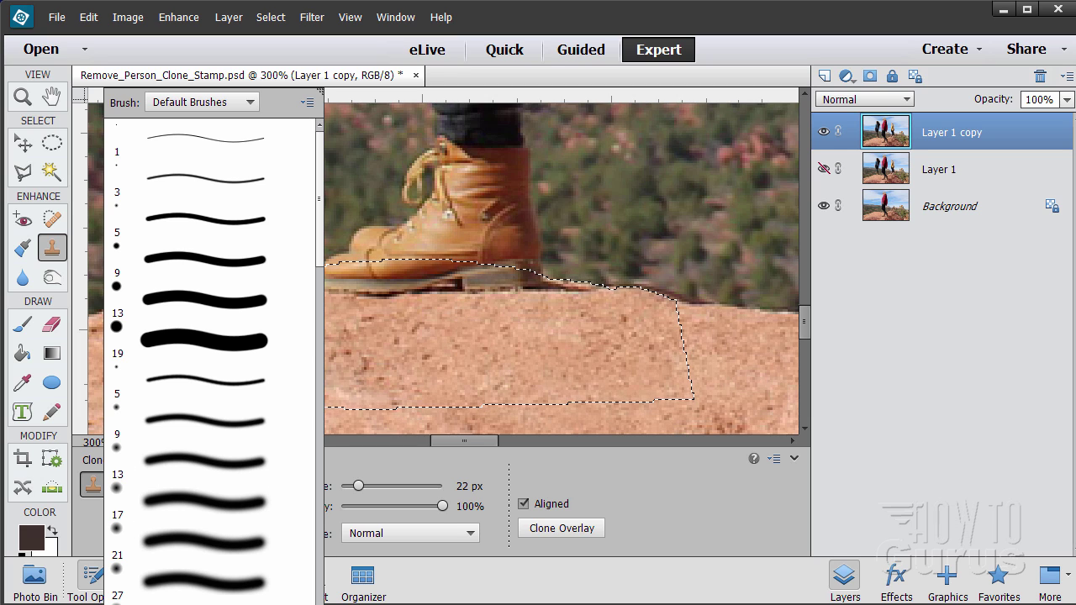
{"action": "left_click", "coordinate": [522, 459]}
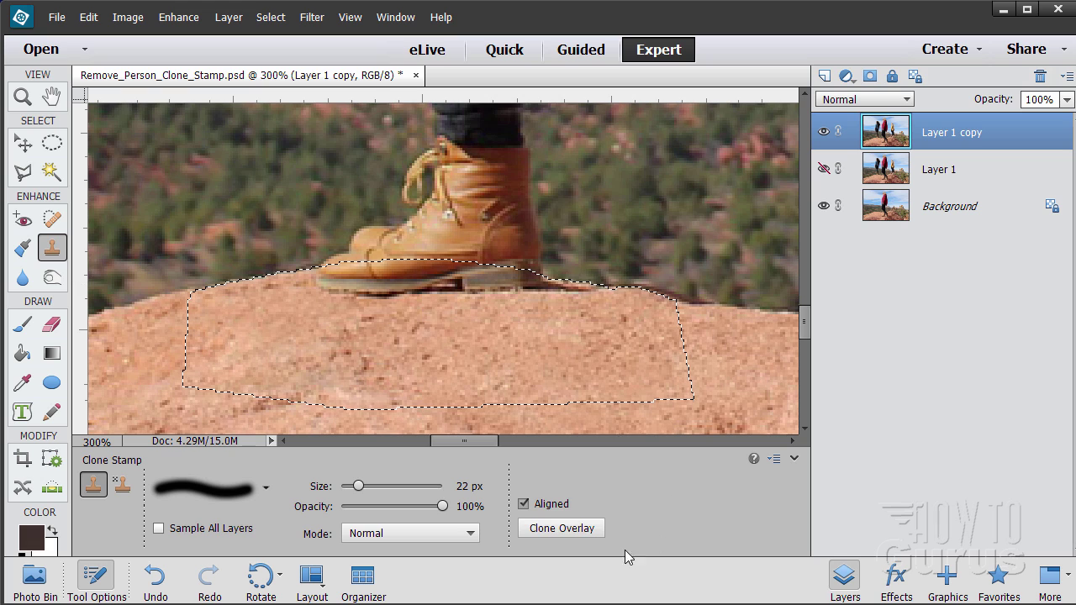
Step: Try the clone overlay turned off and at 50% opacity, and restore it to shown at 100%
{"action": "left_click", "coordinate": [588, 531]}
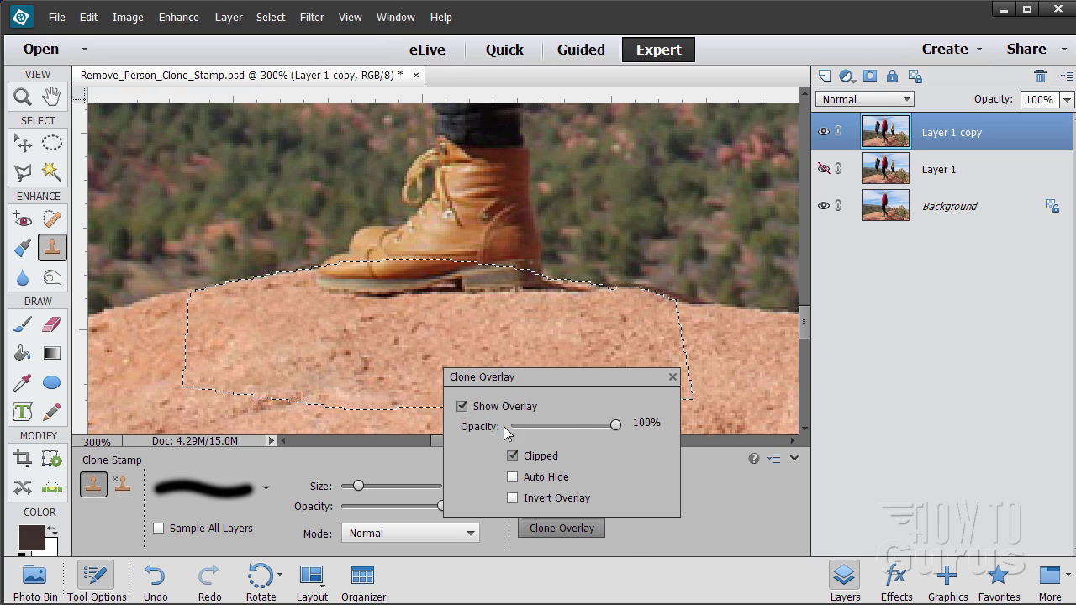
{"action": "left_click", "coordinate": [462, 407]}
{"action": "left_click", "coordinate": [462, 407]}
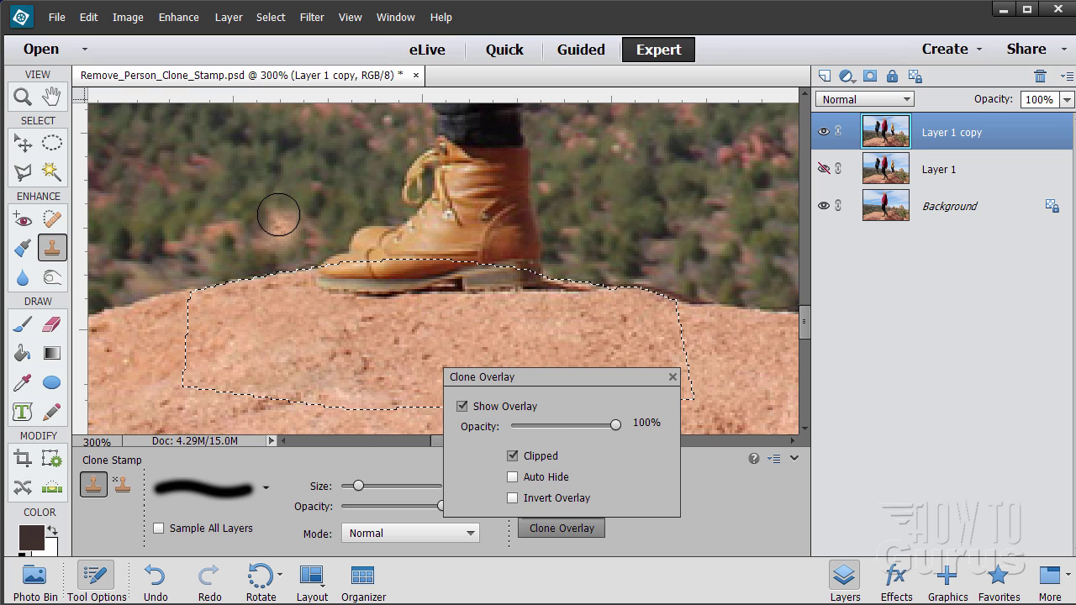
{"action": "left_click_drag", "start_coordinate": [616, 427], "coordinate": [562, 426]}
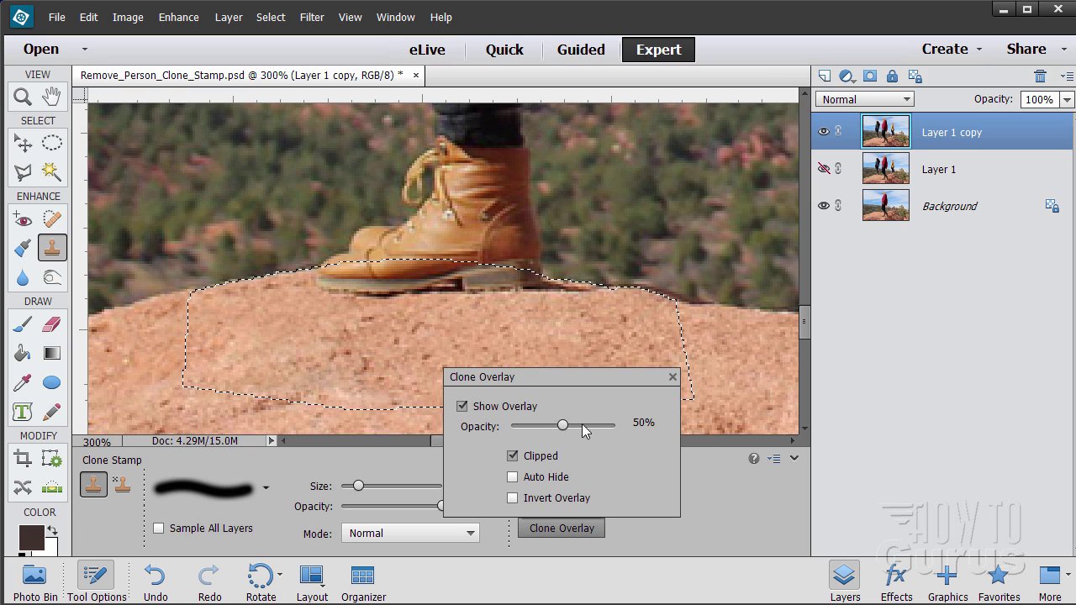
{"action": "left_click_drag", "start_coordinate": [563, 426], "coordinate": [648, 431]}
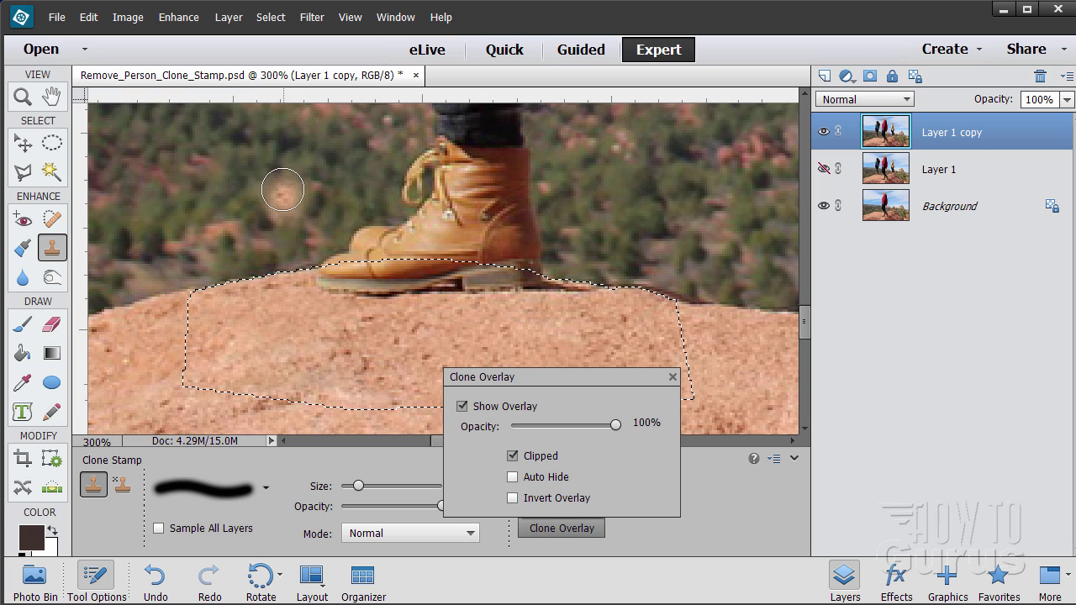
Step: Try the Clipped, Auto Hide and Invert Overlay options of the clone overlay, and restore only Clipped as enabled
{"action": "left_click", "coordinate": [513, 456]}
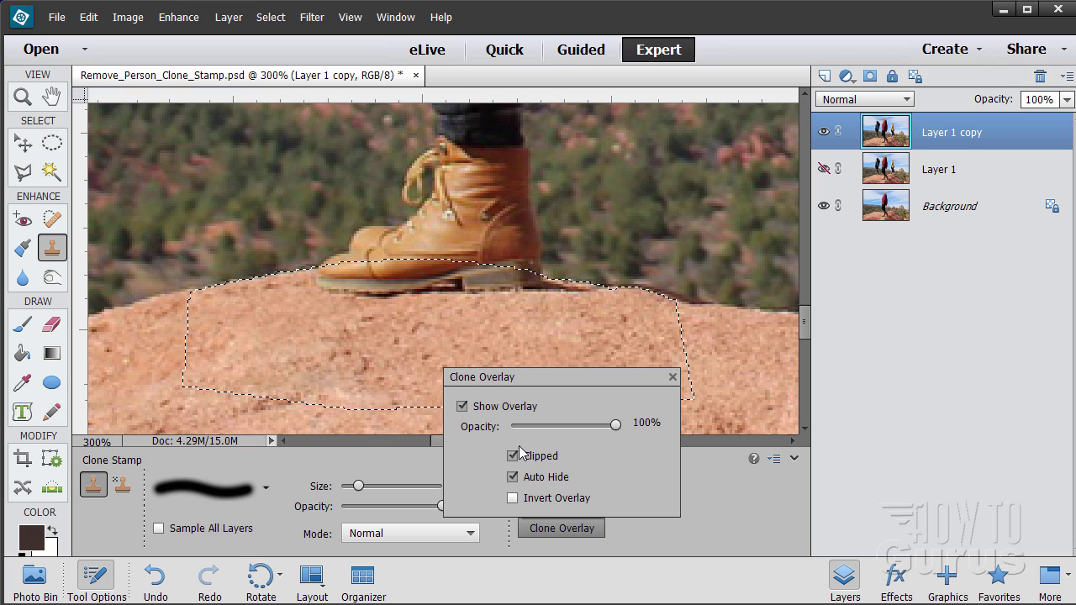
{"action": "left_click", "coordinate": [513, 498]}
{"action": "left_click", "coordinate": [673, 376]}
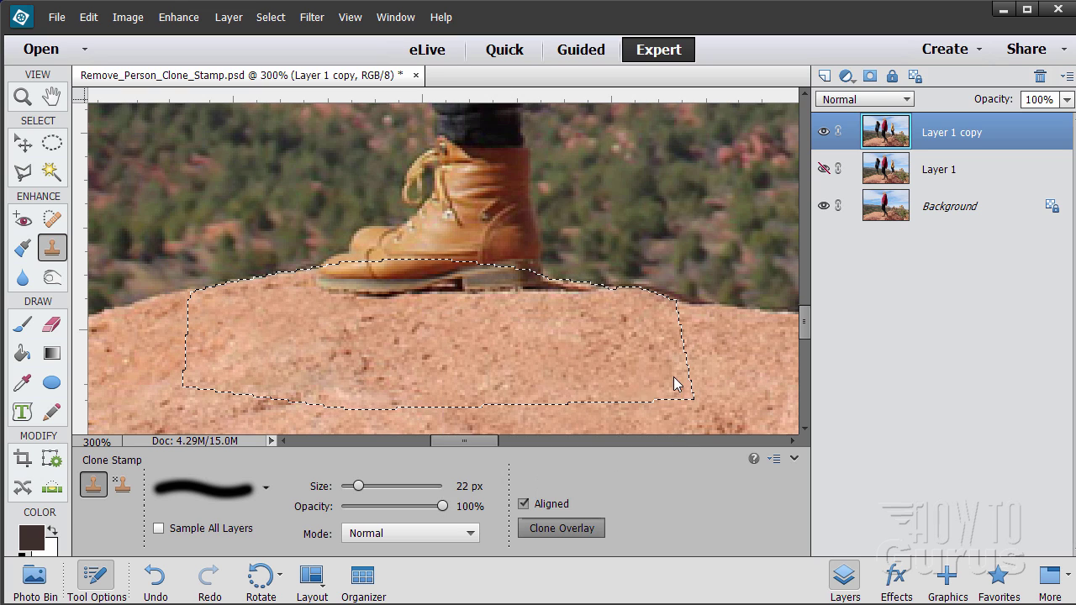
{"action": "left_click", "coordinate": [546, 531]}
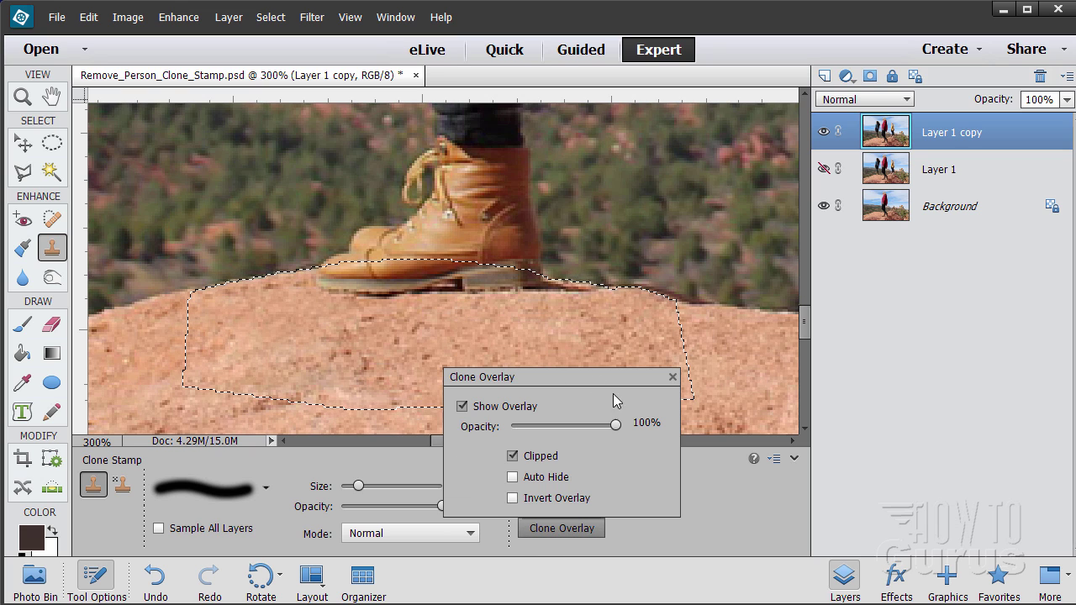
{"action": "left_click", "coordinate": [673, 377]}
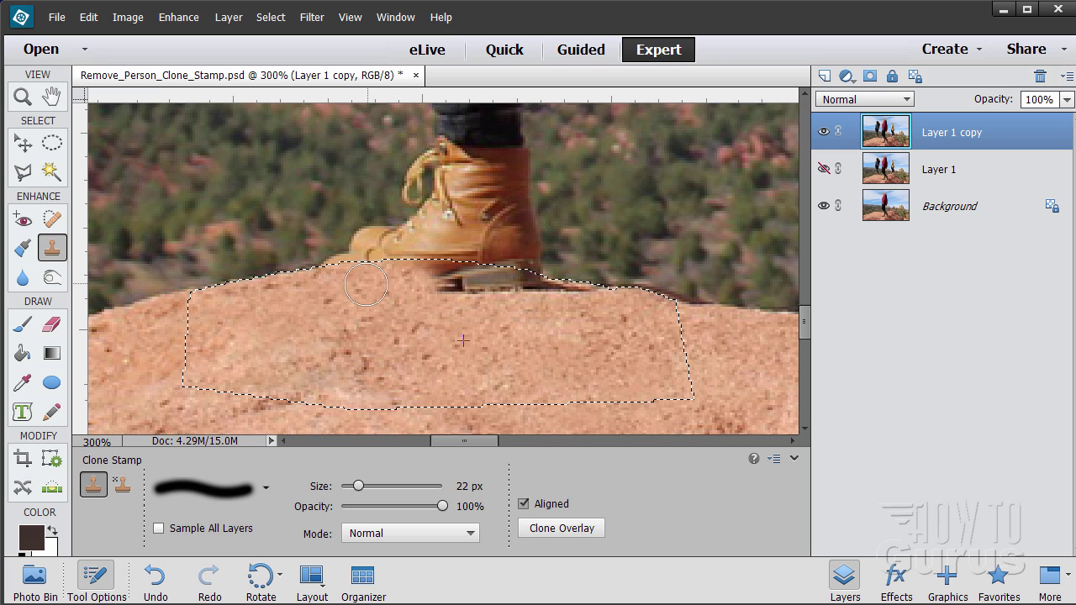
Step: Clone rock texture over the rest of the boot's sole inside the selection, up to the rock's upper edge
{"action": "left_click_drag", "start_coordinate": [421, 287], "coordinate": [514, 296]}
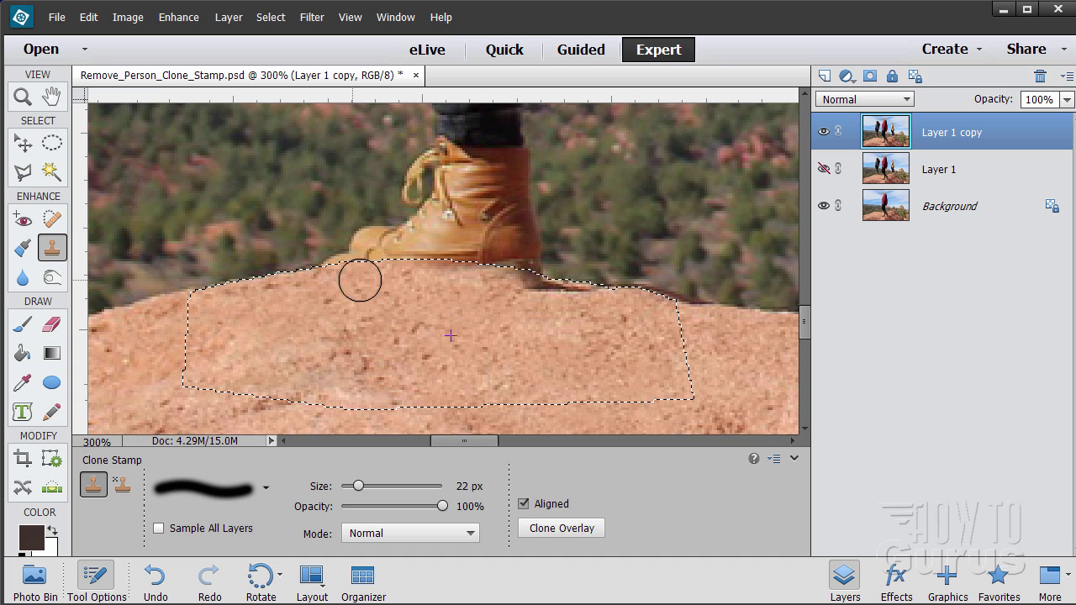
{"action": "mouse_move", "coordinate": [376, 277]}
{"action": "left_mouse_down"}
{"action": "mouse_move", "coordinate": [461, 280]}
{"action": "mouse_move", "coordinate": [377, 269]}
{"action": "mouse_move", "coordinate": [324, 279]}
{"action": "mouse_move", "coordinate": [469, 278]}
{"action": "mouse_move", "coordinate": [592, 304]}
{"action": "mouse_move", "coordinate": [525, 308]}
{"action": "left_mouse_up"}
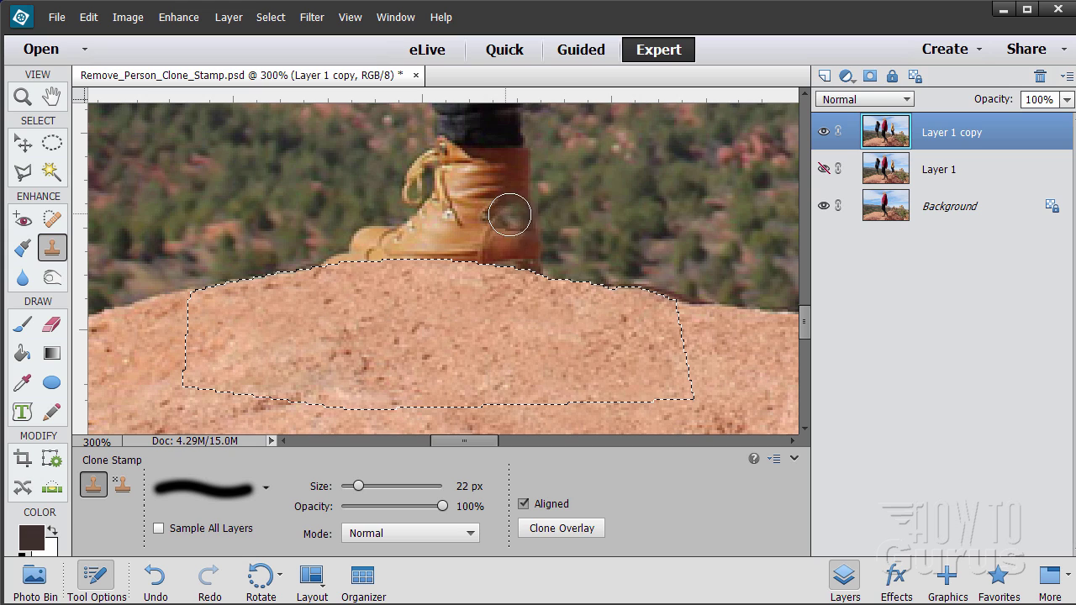
Step: Invert the selection so that everything outside the outlined rock area is selected, and check it at the photo's lower edge
{"action": "scroll", "coordinate": [806, 107], "scroll_direction": "up", "scroll_amount": 2}
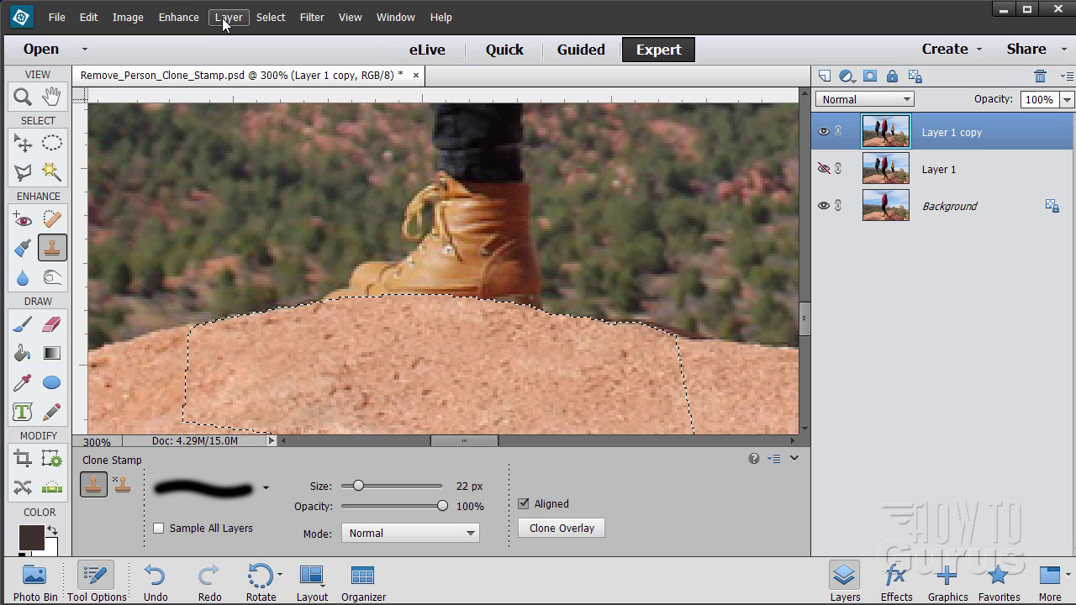
{"action": "left_click", "coordinate": [271, 17]}
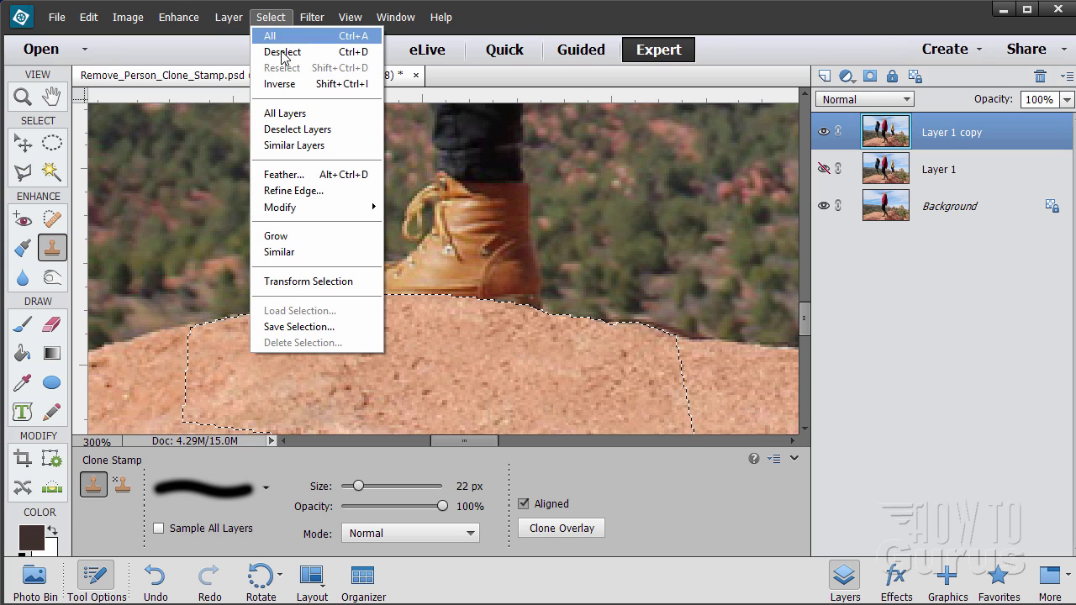
{"action": "left_click", "coordinate": [295, 85]}
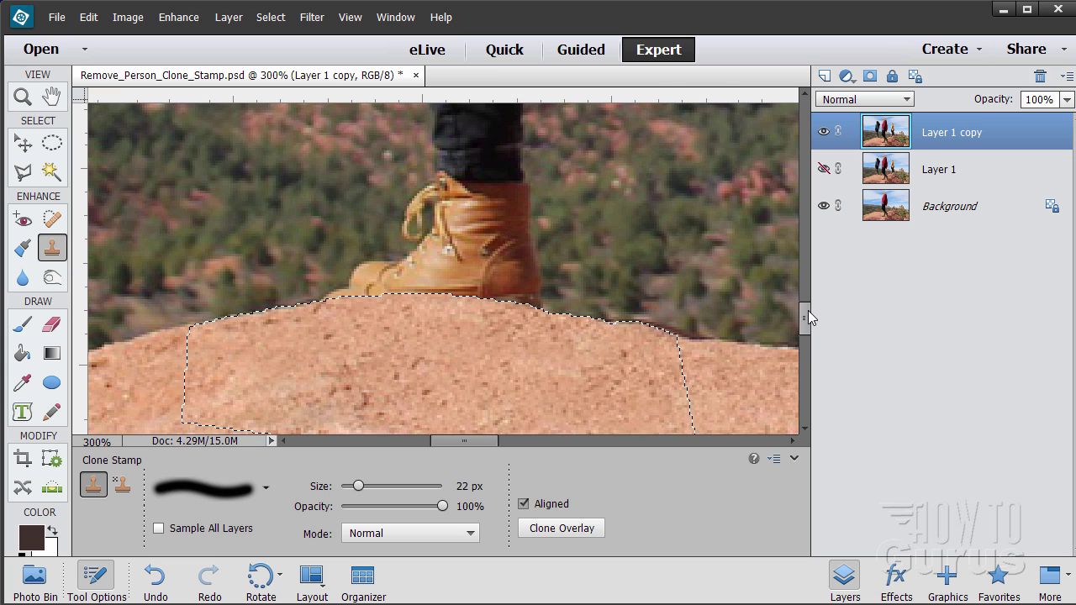
{"action": "left_click_drag", "start_coordinate": [807, 314], "coordinate": [808, 408]}
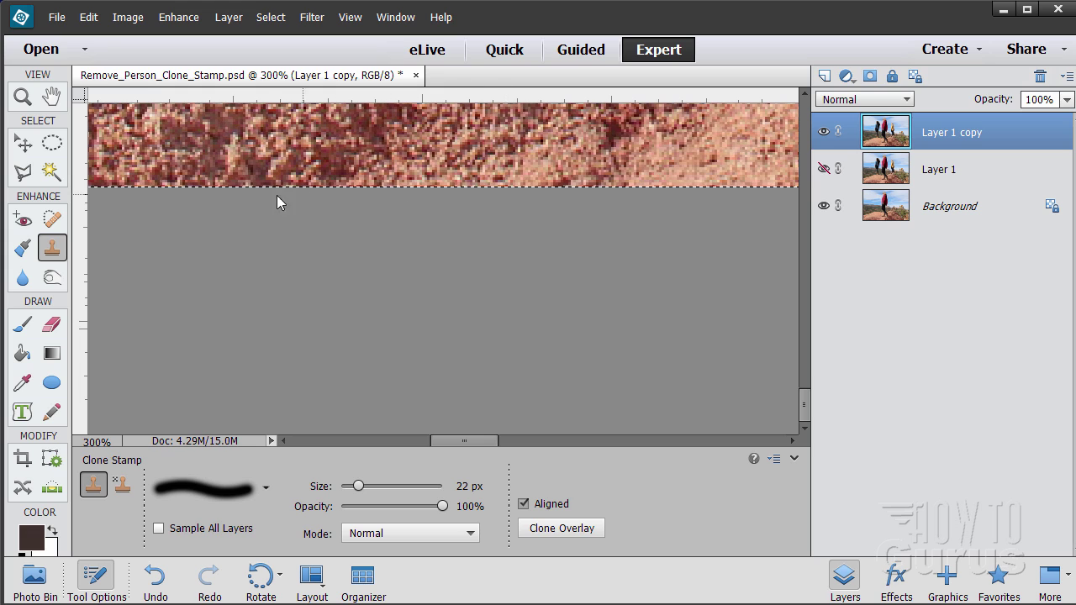
{"action": "mouse_move", "coordinate": [803, 404]}
{"action": "left_mouse_down"}
{"action": "mouse_move", "coordinate": [784, 298]}
{"action": "mouse_move", "coordinate": [789, 312]}
{"action": "left_mouse_up"}
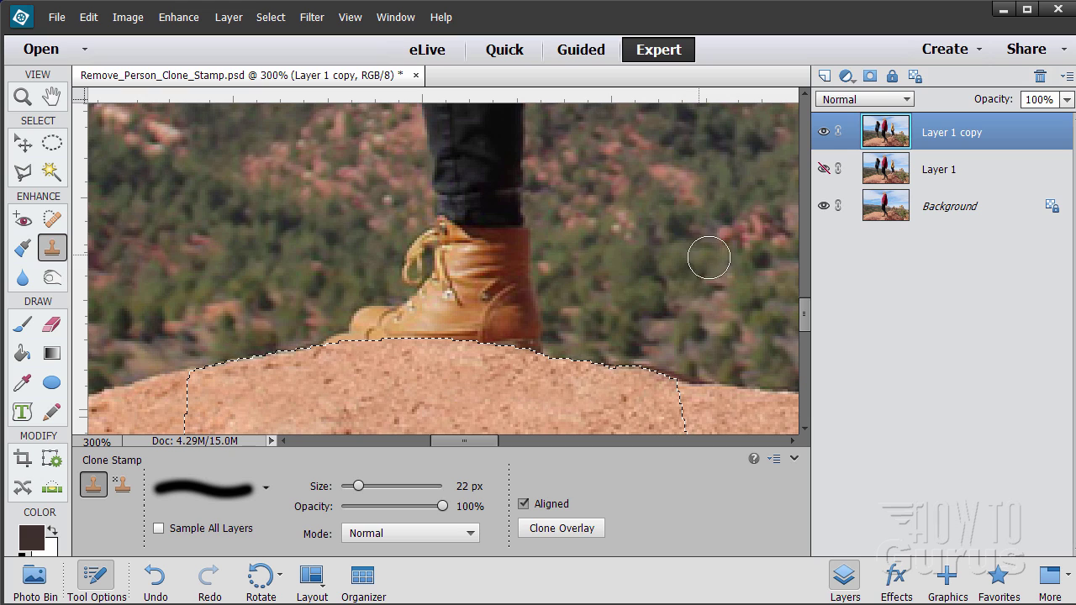
Step: Try stamping the hillside beside the dark trouser leg with the existing clone source, and undo the dab
{"action": "scroll", "coordinate": [790, 126], "scroll_direction": "up", "scroll_amount": 2}
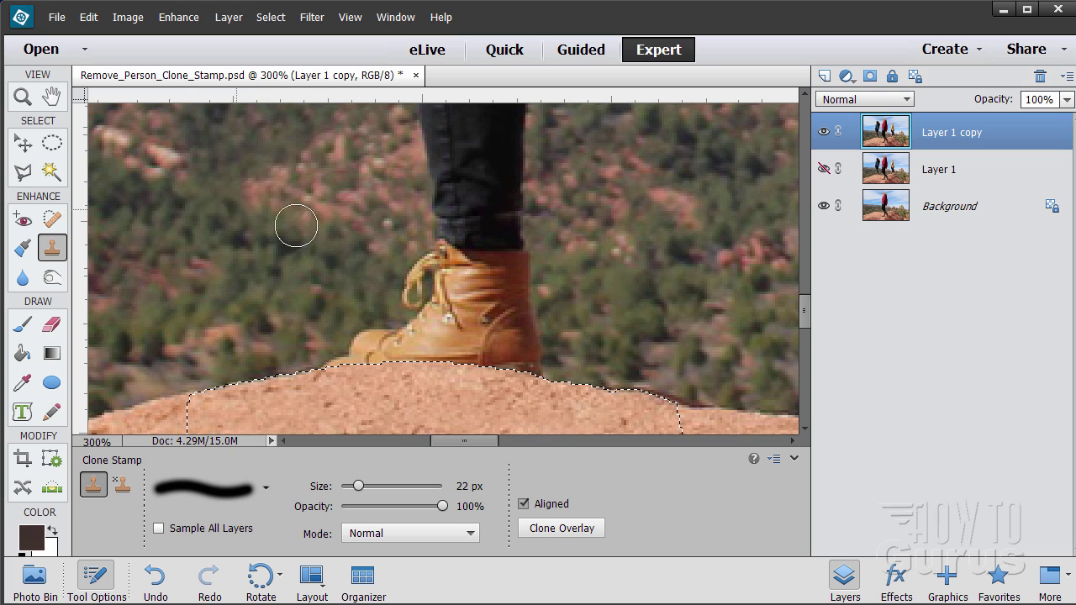
{"action": "left_click", "coordinate": [404, 174]}
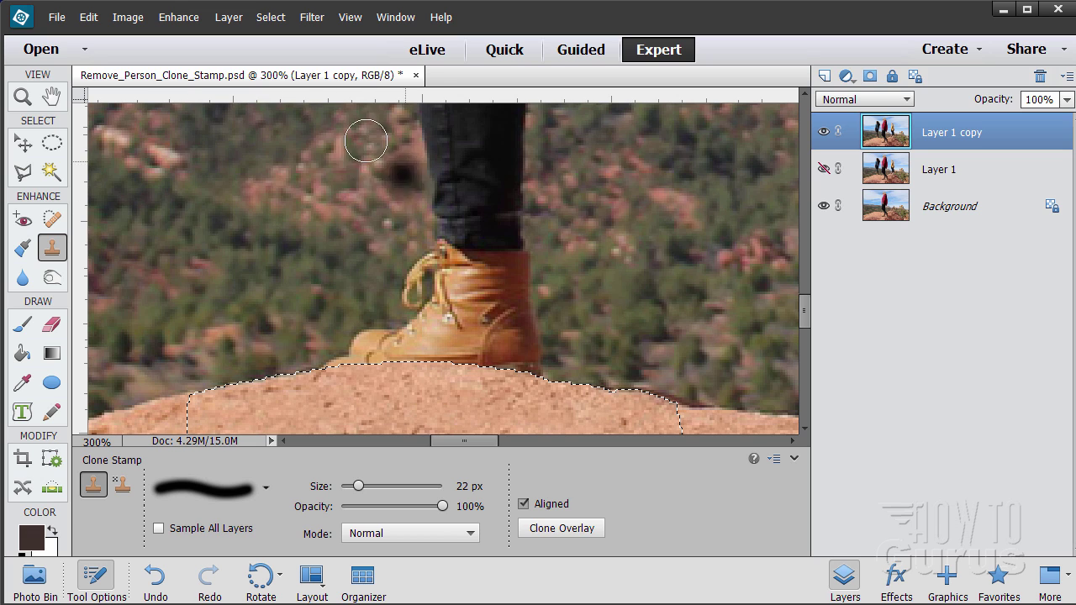
{"action": "key", "text": "ctrl+z"}
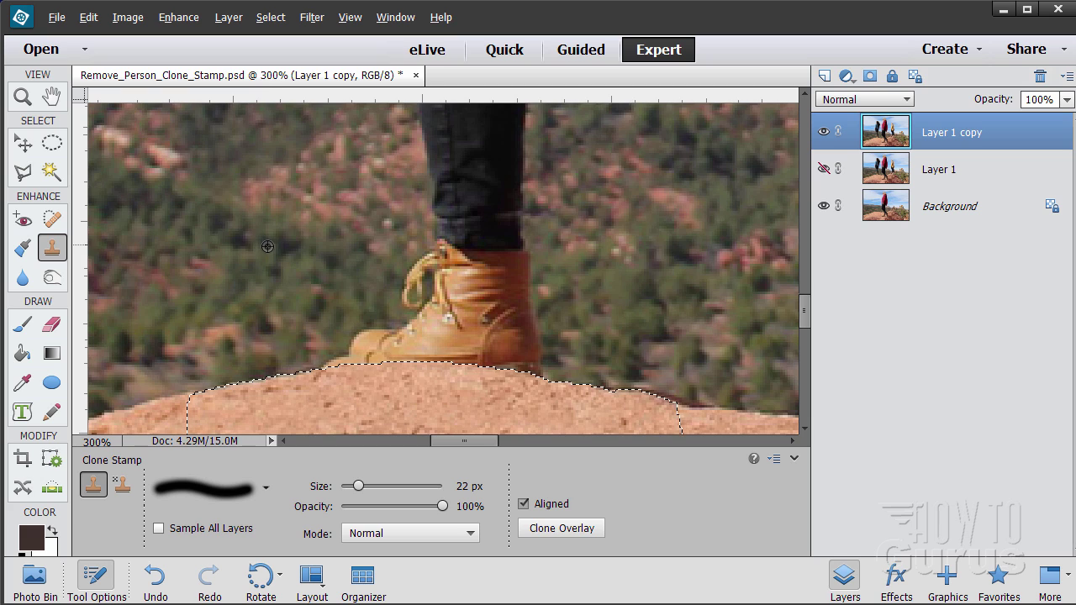
Step: Clone the nearby green shrubs over the tan boot above the rock, sampling from both sides of it
{"action": "left_click", "coordinate": [268, 246], "text": "alt"}
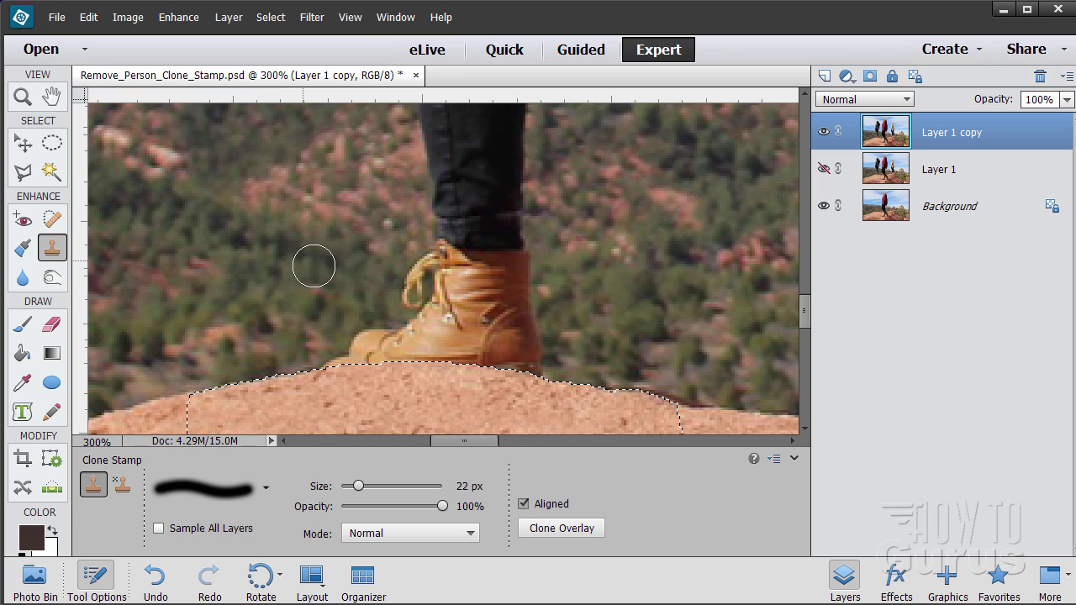
{"action": "mouse_move", "coordinate": [402, 288]}
{"action": "left_mouse_down"}
{"action": "mouse_move", "coordinate": [476, 314]}
{"action": "mouse_move", "coordinate": [419, 296]}
{"action": "mouse_move", "coordinate": [479, 326]}
{"action": "mouse_move", "coordinate": [411, 317]}
{"action": "left_mouse_up"}
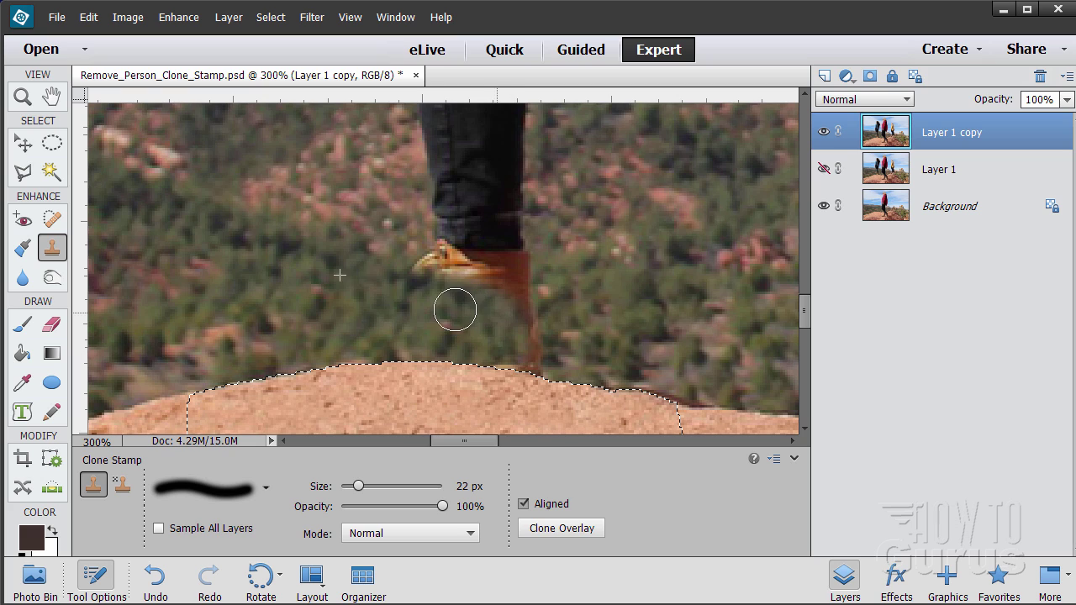
{"action": "left_click", "coordinate": [636, 288], "text": "alt"}
{"action": "mouse_move", "coordinate": [580, 289]}
{"action": "left_mouse_down"}
{"action": "mouse_move", "coordinate": [495, 307]}
{"action": "mouse_move", "coordinate": [552, 316]}
{"action": "mouse_move", "coordinate": [539, 336]}
{"action": "mouse_move", "coordinate": [547, 363]}
{"action": "mouse_move", "coordinate": [537, 321]}
{"action": "left_mouse_up"}
{"action": "left_click", "coordinate": [631, 307], "text": "alt"}
{"action": "left_click", "coordinate": [547, 280], "text": "alt"}
{"action": "mouse_move", "coordinate": [471, 273]}
{"action": "left_mouse_down"}
{"action": "mouse_move", "coordinate": [499, 259]}
{"action": "mouse_move", "coordinate": [509, 199]}
{"action": "left_mouse_up"}
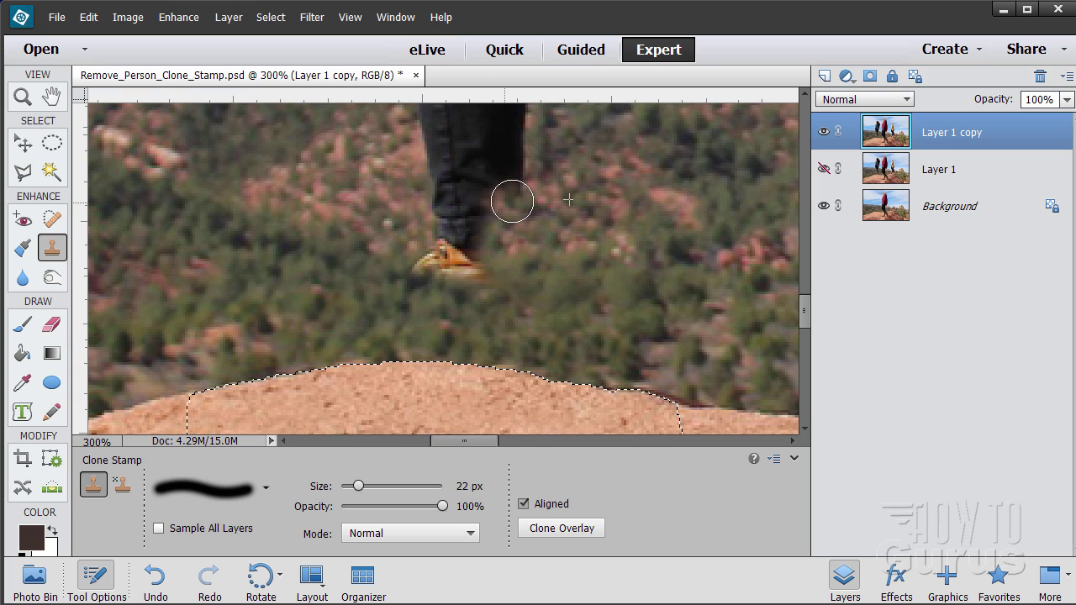
Step: Clone the red hillside from both sides over the trouser leg's lower end and the remaining boot laces
{"action": "left_click", "coordinate": [590, 168], "text": "alt"}
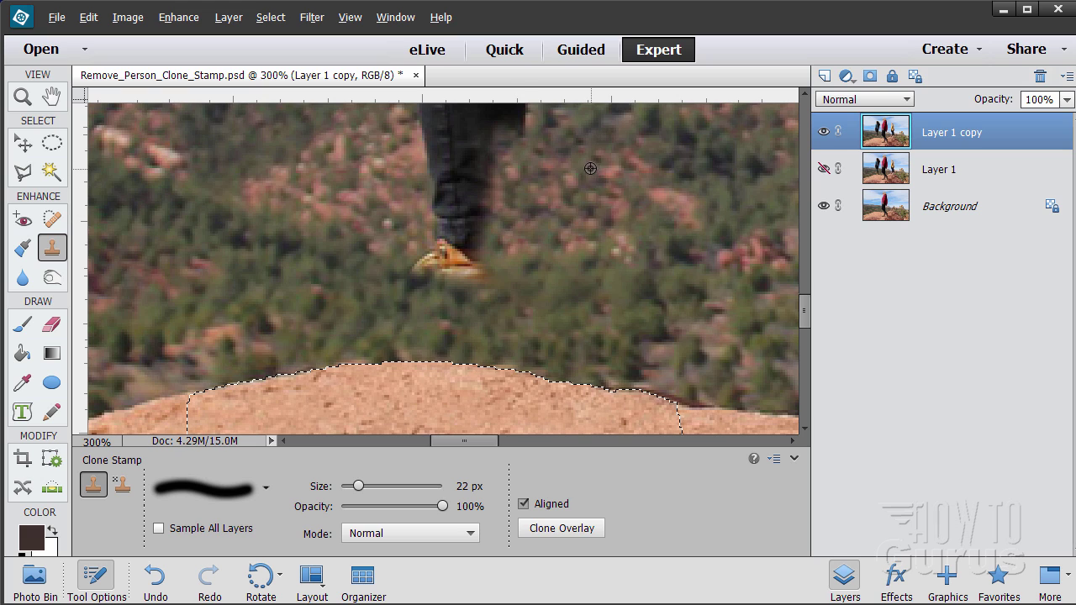
{"action": "mouse_move", "coordinate": [504, 170]}
{"action": "left_mouse_down"}
{"action": "mouse_move", "coordinate": [489, 177]}
{"action": "mouse_move", "coordinate": [499, 235]}
{"action": "left_mouse_up"}
{"action": "left_click", "coordinate": [333, 170], "text": "alt"}
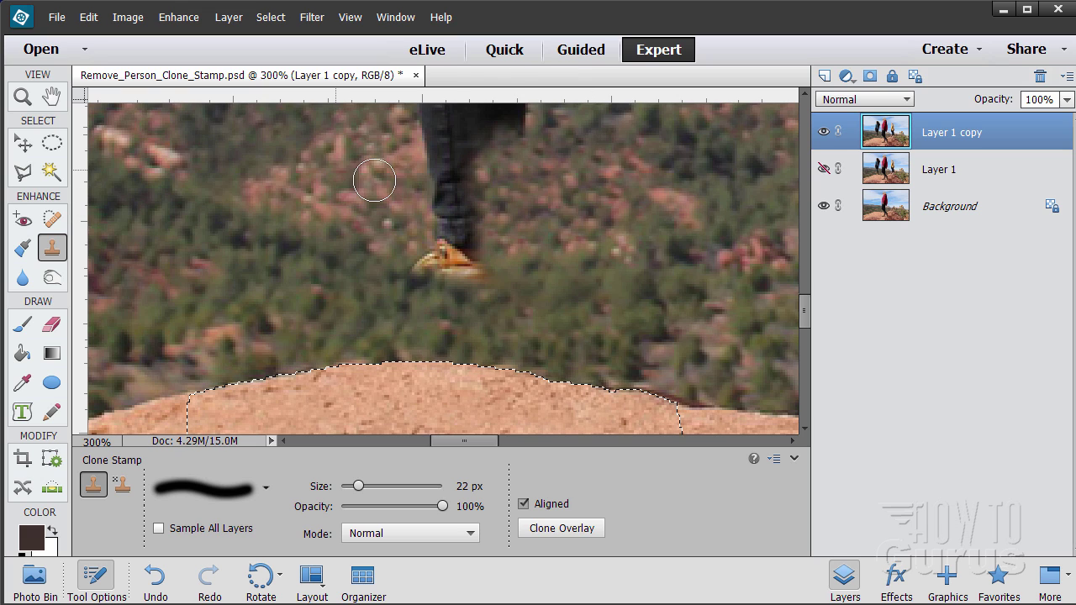
{"action": "mouse_move", "coordinate": [429, 176]}
{"action": "left_mouse_down"}
{"action": "mouse_move", "coordinate": [471, 226]}
{"action": "mouse_move", "coordinate": [437, 247]}
{"action": "mouse_move", "coordinate": [474, 258]}
{"action": "left_mouse_up"}
{"action": "left_click", "coordinate": [409, 207], "text": "alt"}
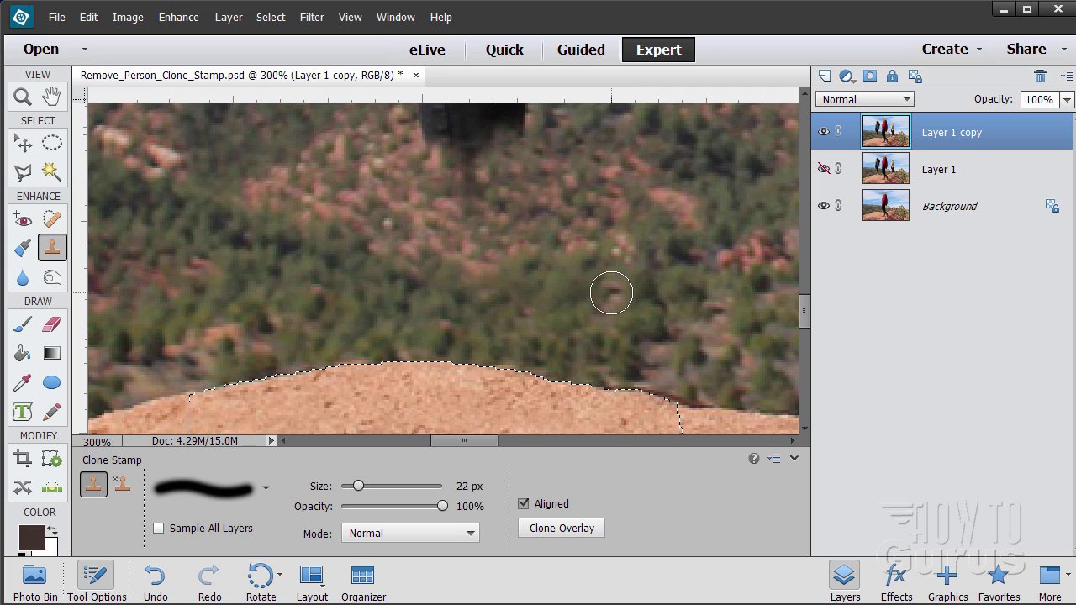
Step: Clone red soil and green shrubs over the trouser leg from its cut-off end up to the knee folds
{"action": "scroll", "coordinate": [611, 293], "scroll_direction": "up", "scroll_amount": 5}
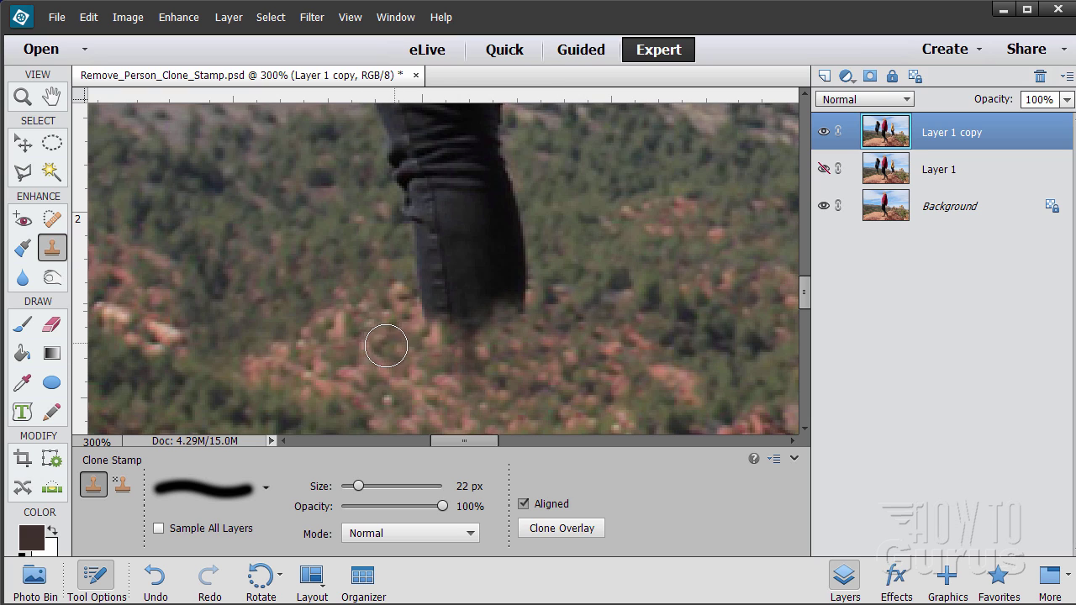
{"action": "mouse_move", "coordinate": [422, 313]}
{"action": "left_mouse_down"}
{"action": "mouse_move", "coordinate": [535, 301]}
{"action": "mouse_move", "coordinate": [484, 293]}
{"action": "mouse_move", "coordinate": [518, 299]}
{"action": "mouse_move", "coordinate": [444, 325]}
{"action": "mouse_move", "coordinate": [517, 315]}
{"action": "mouse_move", "coordinate": [475, 290]}
{"action": "mouse_move", "coordinate": [514, 287]}
{"action": "mouse_move", "coordinate": [458, 290]}
{"action": "left_mouse_up"}
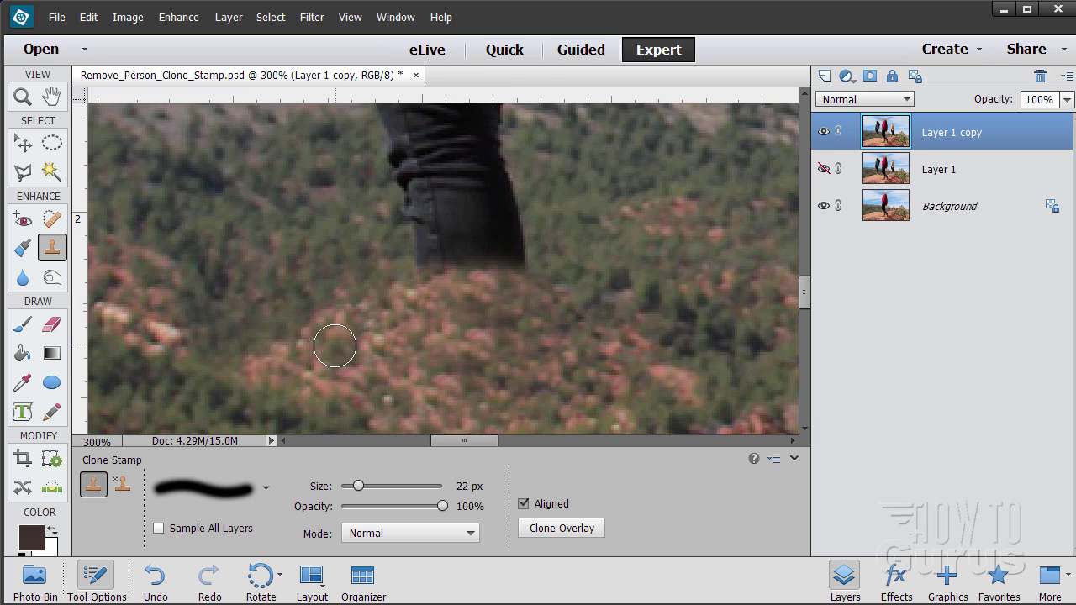
{"action": "left_click", "coordinate": [331, 245], "text": "alt"}
{"action": "left_click_drag", "start_coordinate": [382, 254], "coordinate": [492, 249]}
{"action": "left_click_drag", "start_coordinate": [431, 232], "coordinate": [424, 211]}
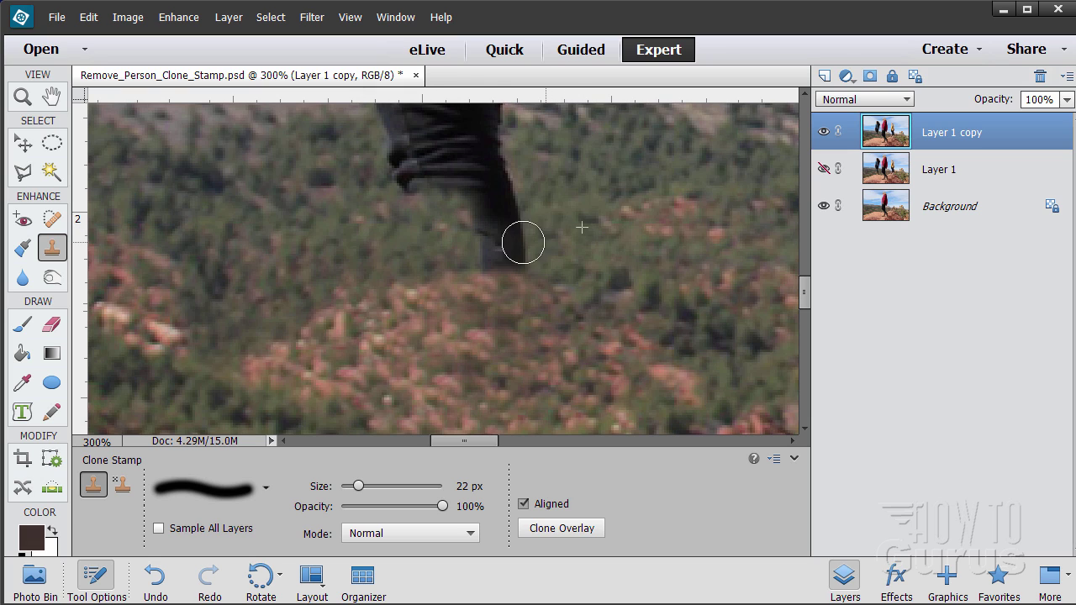
{"action": "mouse_move", "coordinate": [522, 242]}
{"action": "left_mouse_down"}
{"action": "mouse_move", "coordinate": [496, 244]}
{"action": "mouse_move", "coordinate": [537, 249]}
{"action": "mouse_move", "coordinate": [481, 253]}
{"action": "mouse_move", "coordinate": [521, 249]}
{"action": "mouse_move", "coordinate": [483, 243]}
{"action": "mouse_move", "coordinate": [567, 240]}
{"action": "mouse_move", "coordinate": [537, 210]}
{"action": "mouse_move", "coordinate": [484, 267]}
{"action": "mouse_move", "coordinate": [471, 244]}
{"action": "mouse_move", "coordinate": [516, 235]}
{"action": "left_mouse_up"}
{"action": "left_click", "coordinate": [547, 223], "text": "alt"}
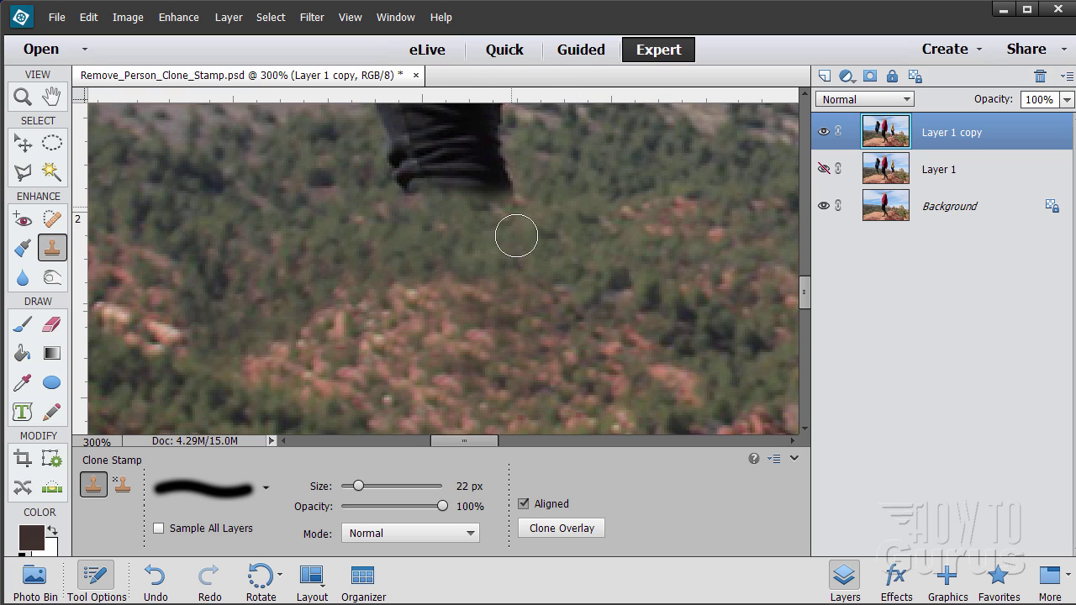
Step: Clone green shrubs over the knee folds of the trousers, and touch up the repeated patches beside them
{"action": "left_click", "coordinate": [548, 179], "text": "alt"}
{"action": "left_click_drag", "start_coordinate": [490, 189], "coordinate": [527, 209]}
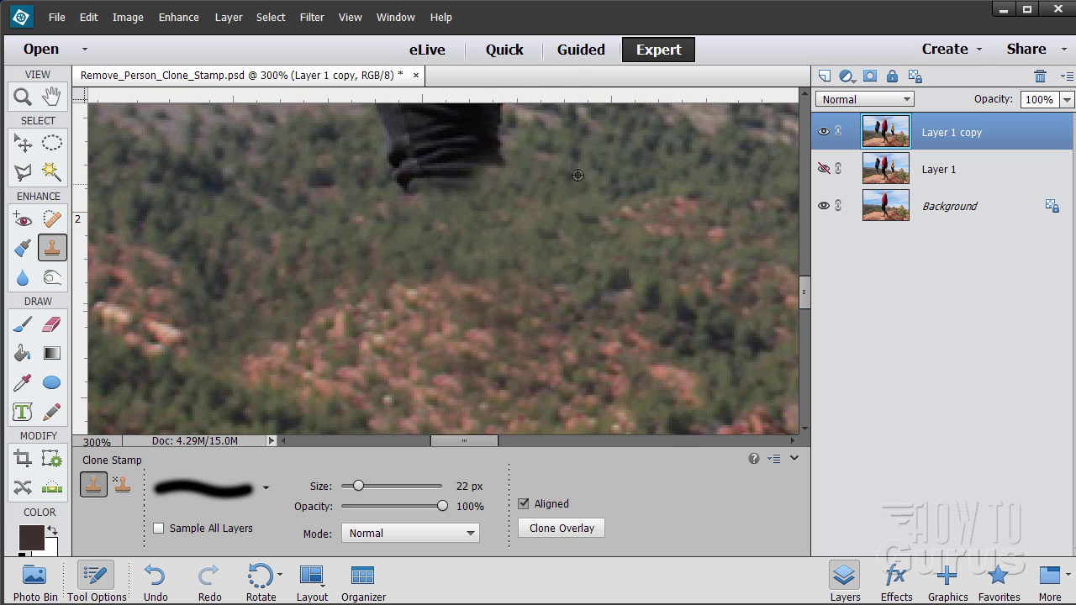
{"action": "left_click_drag", "start_coordinate": [506, 162], "coordinate": [468, 178]}
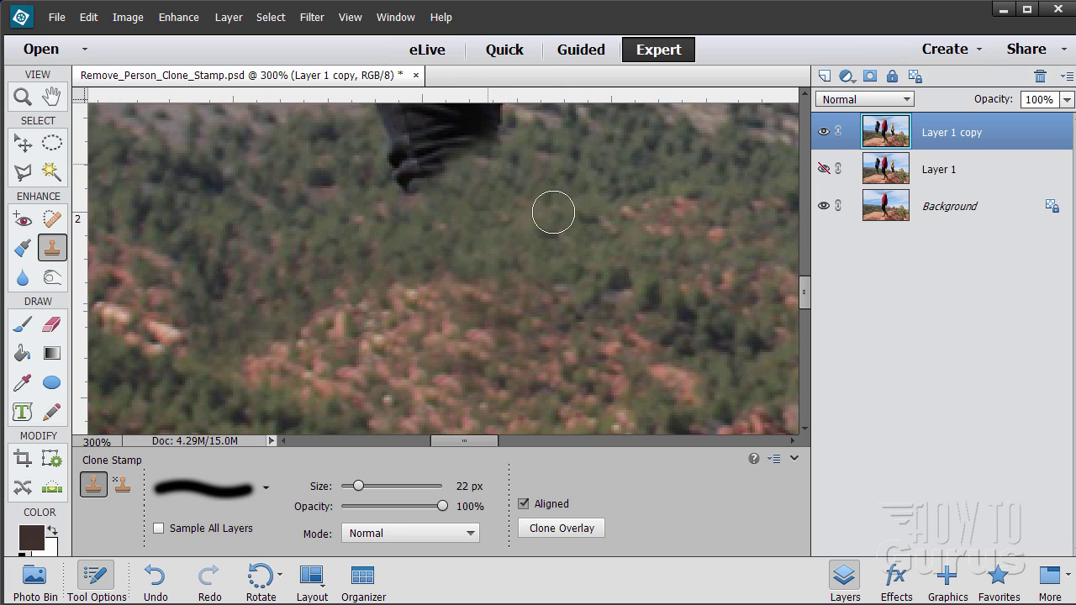
{"action": "left_click_drag", "start_coordinate": [373, 178], "coordinate": [401, 153]}
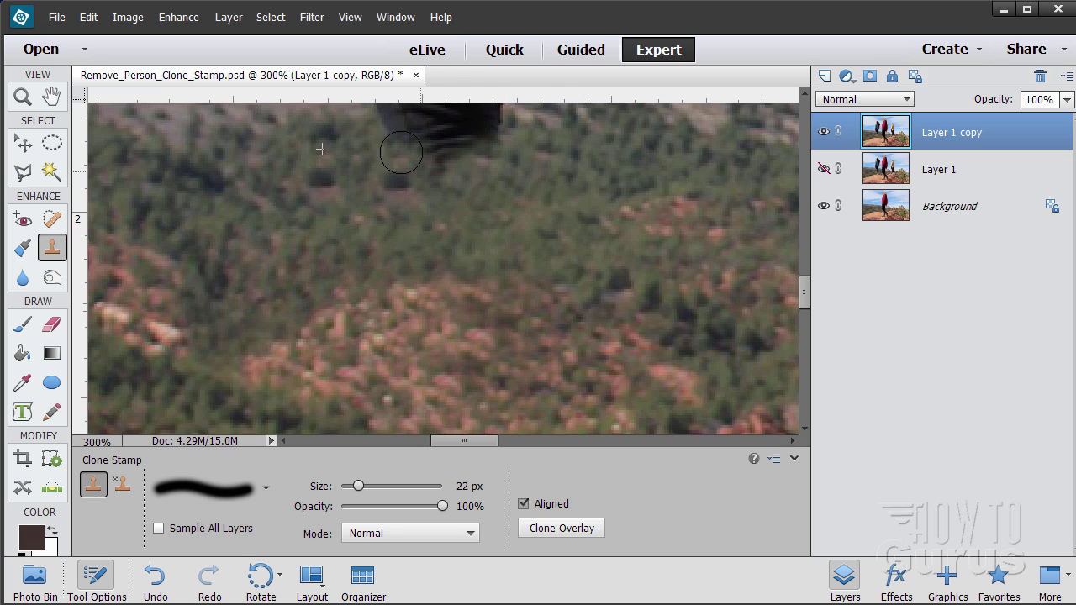
{"action": "mouse_move", "coordinate": [301, 173]}
{"action": "left_mouse_down"}
{"action": "mouse_move", "coordinate": [375, 193]}
{"action": "mouse_move", "coordinate": [393, 182]}
{"action": "mouse_move", "coordinate": [320, 180]}
{"action": "mouse_move", "coordinate": [392, 198]}
{"action": "mouse_move", "coordinate": [330, 229]}
{"action": "left_mouse_up"}
{"action": "mouse_move", "coordinate": [333, 184]}
{"action": "left_mouse_down"}
{"action": "mouse_move", "coordinate": [392, 179]}
{"action": "mouse_move", "coordinate": [396, 202]}
{"action": "mouse_move", "coordinate": [328, 230]}
{"action": "left_mouse_up"}
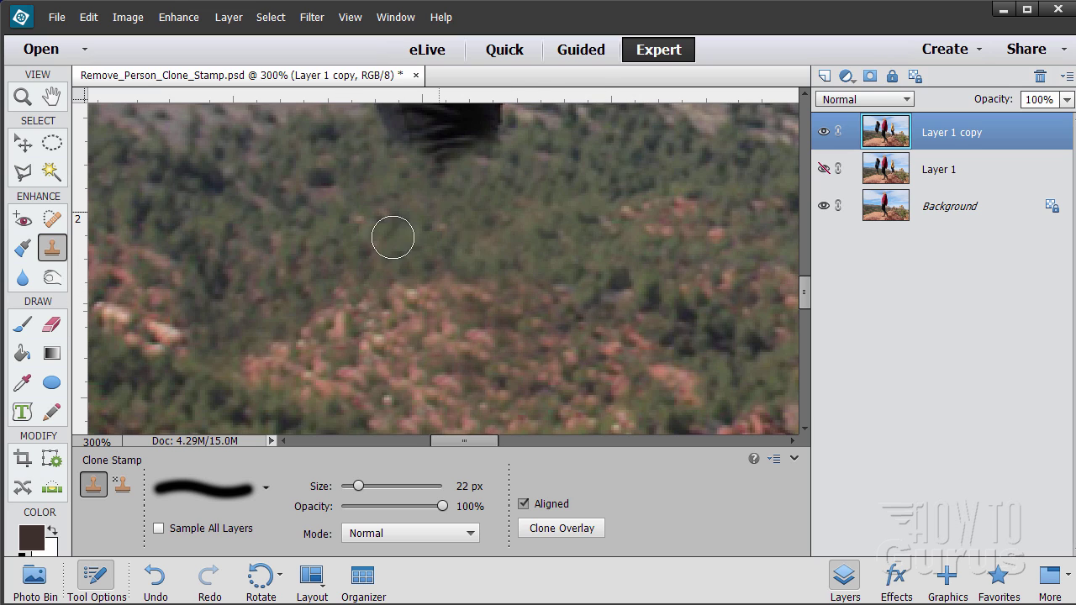
Step: Clone the tree line over the trousers' lower end, up to where the trees meet the brown hillside
{"action": "scroll", "coordinate": [588, 266], "scroll_direction": "up", "scroll_amount": 2}
{"action": "scroll", "coordinate": [587, 265], "scroll_direction": "up", "scroll_amount": 8}
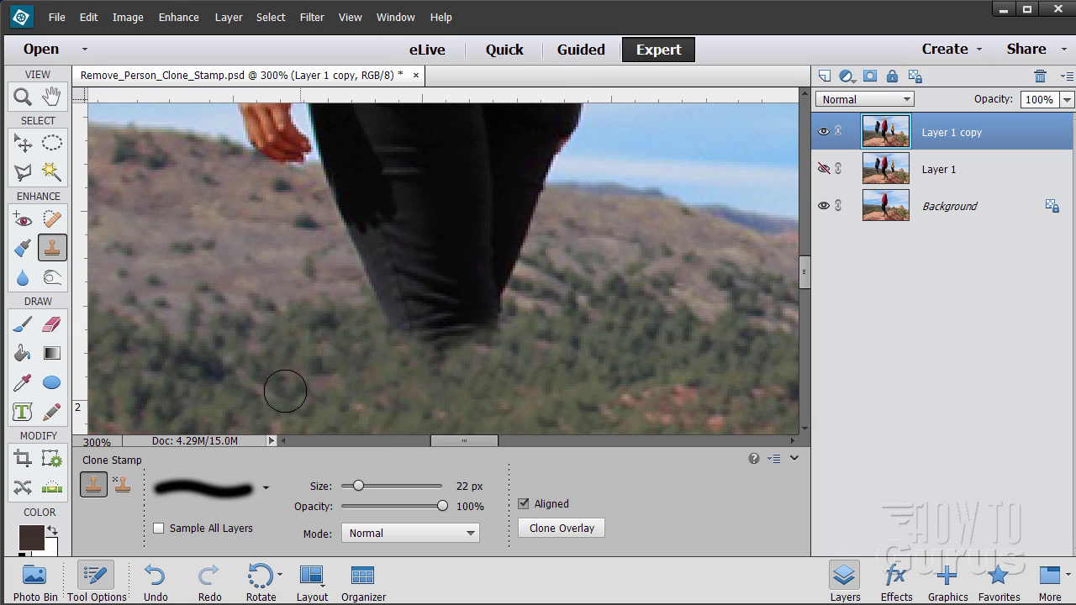
{"action": "left_click", "coordinate": [561, 348], "text": "alt"}
{"action": "mouse_move", "coordinate": [479, 329]}
{"action": "left_mouse_down"}
{"action": "mouse_move", "coordinate": [504, 315]}
{"action": "mouse_move", "coordinate": [404, 326]}
{"action": "mouse_move", "coordinate": [437, 345]}
{"action": "mouse_move", "coordinate": [462, 324]}
{"action": "left_mouse_up"}
{"action": "left_click", "coordinate": [555, 327], "text": "alt"}
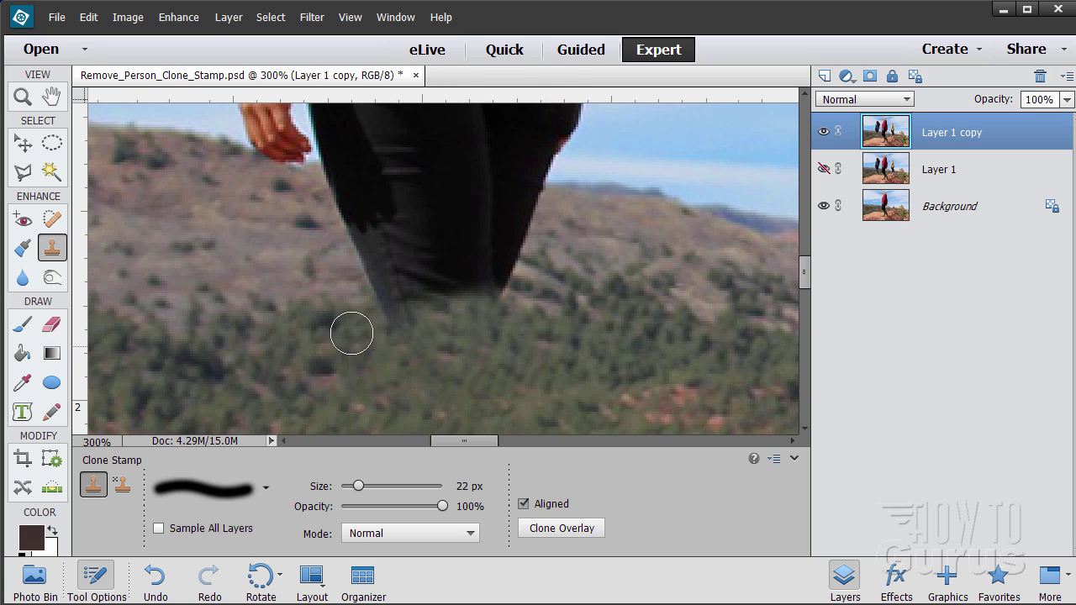
{"action": "left_click_drag", "start_coordinate": [351, 333], "coordinate": [419, 312]}
{"action": "left_click", "coordinate": [357, 358], "text": "alt"}
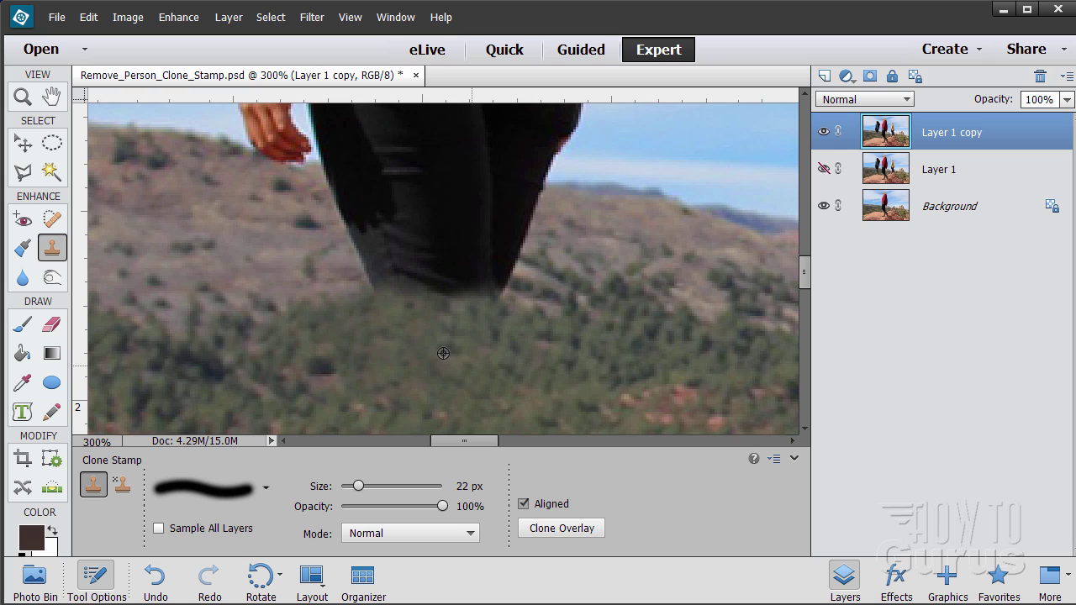
{"action": "left_click", "coordinate": [396, 318], "text": "alt"}
{"action": "left_click_drag", "start_coordinate": [420, 294], "coordinate": [480, 348]}
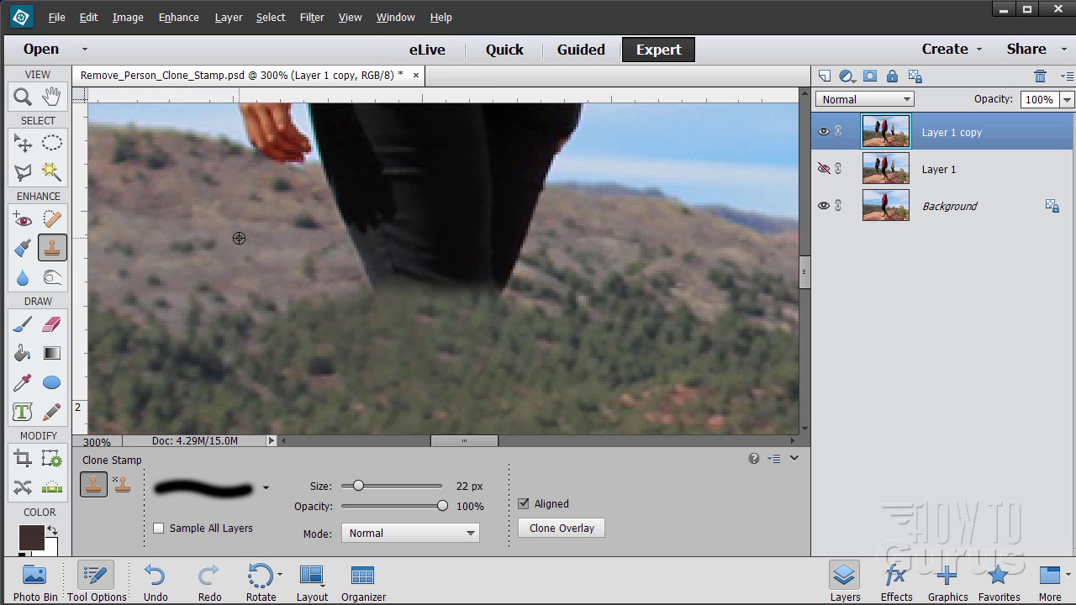
Step: Clone the brown hillside over the trousers' lower end, just above the tree line
{"action": "left_click_drag", "start_coordinate": [350, 268], "coordinate": [441, 256]}
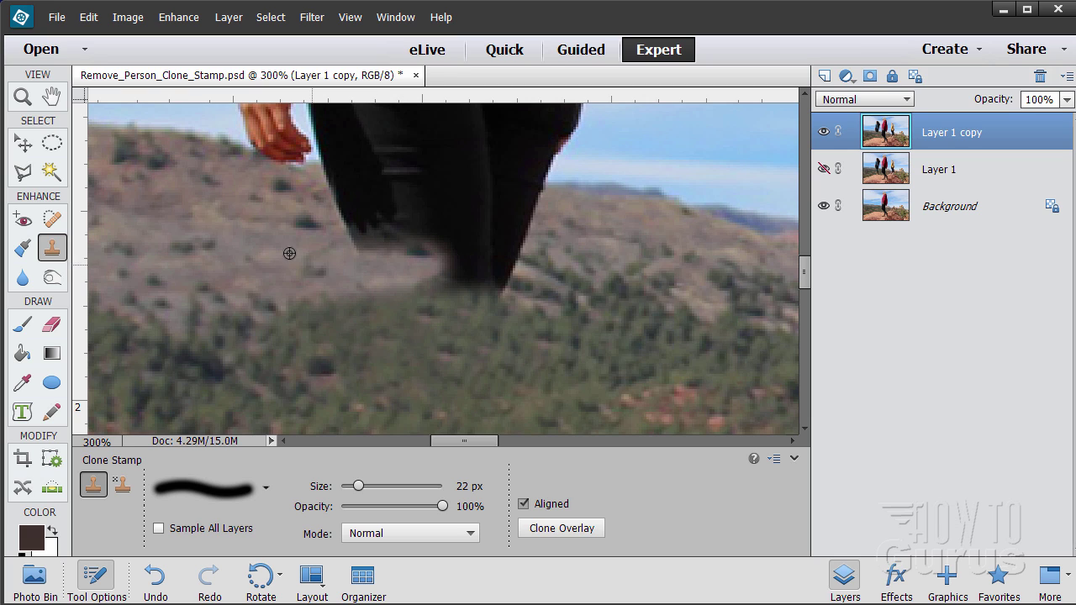
{"action": "left_click", "coordinate": [287, 239], "text": "alt"}
{"action": "left_click_drag", "start_coordinate": [370, 250], "coordinate": [462, 270]}
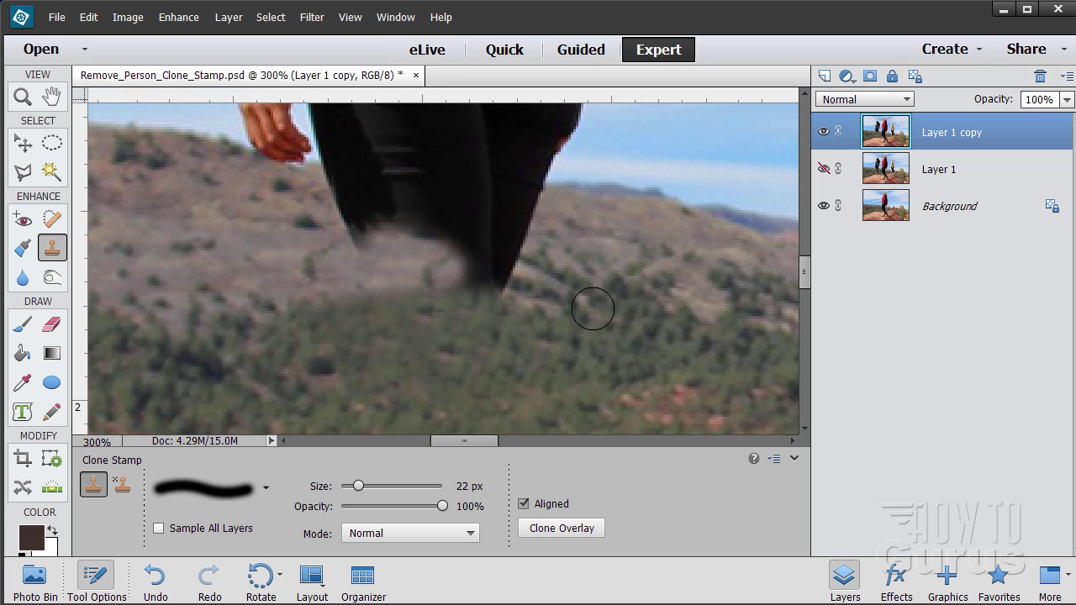
{"action": "left_click", "coordinate": [252, 239], "text": "alt"}
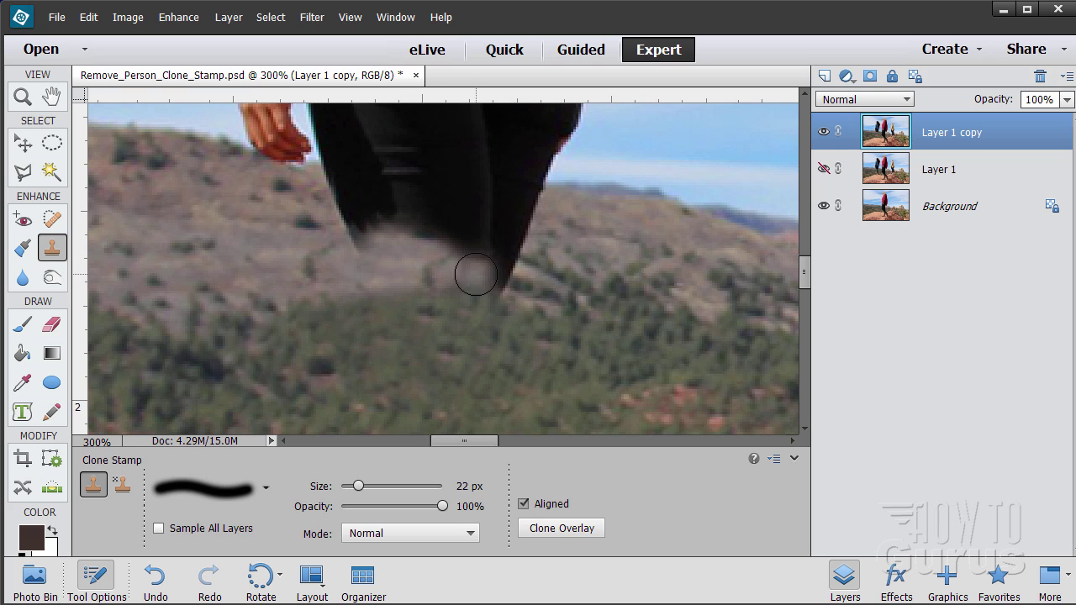
{"action": "mouse_move", "coordinate": [495, 275]}
{"action": "left_mouse_down"}
{"action": "mouse_move", "coordinate": [446, 264]}
{"action": "mouse_move", "coordinate": [564, 329]}
{"action": "left_mouse_up"}
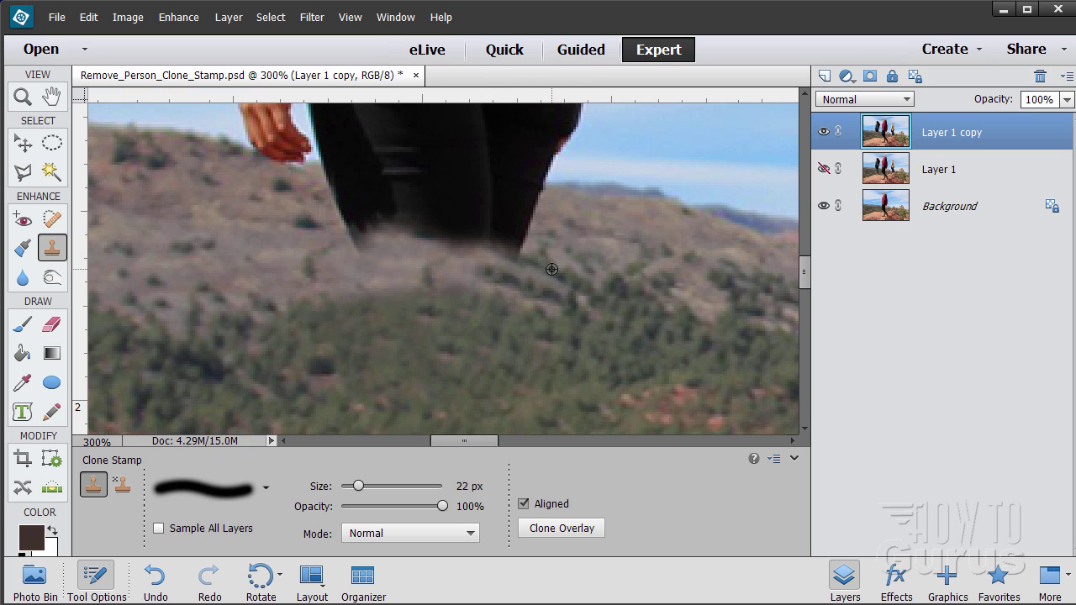
Step: Clone hillside and shrubs along the trousers' right edge, and extend the cloned brown hillside further up the legs
{"action": "left_click", "coordinate": [551, 269], "text": "alt"}
{"action": "mouse_move", "coordinate": [524, 257]}
{"action": "left_mouse_down"}
{"action": "mouse_move", "coordinate": [496, 247]}
{"action": "mouse_move", "coordinate": [581, 264]}
{"action": "mouse_move", "coordinate": [504, 296]}
{"action": "left_mouse_up"}
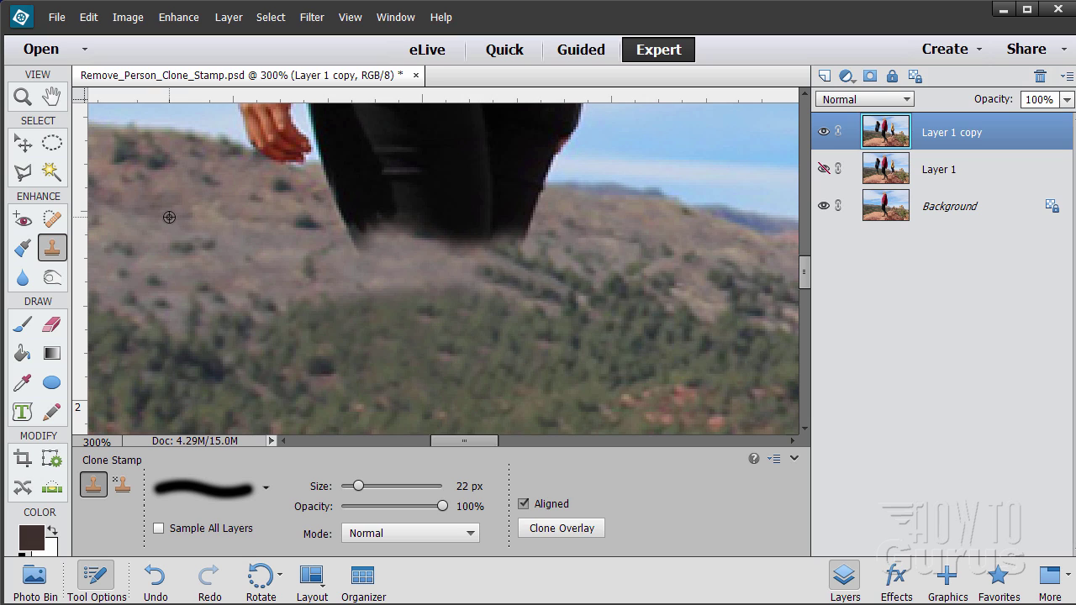
{"action": "mouse_move", "coordinate": [332, 230]}
{"action": "left_mouse_down"}
{"action": "mouse_move", "coordinate": [448, 235]}
{"action": "mouse_move", "coordinate": [283, 232]}
{"action": "mouse_move", "coordinate": [471, 238]}
{"action": "mouse_move", "coordinate": [343, 249]}
{"action": "left_mouse_up"}
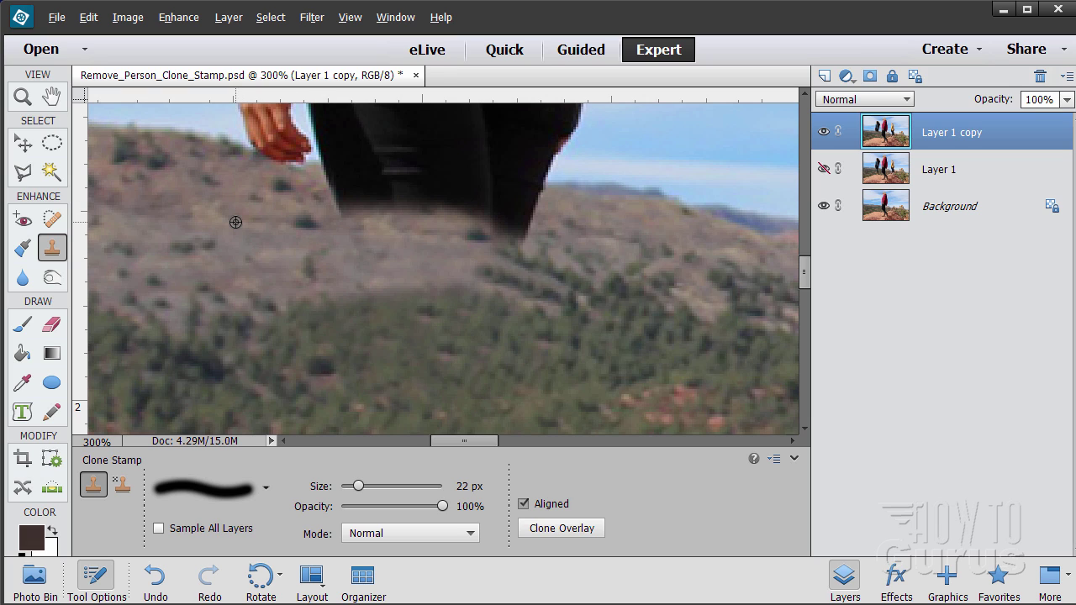
{"action": "mouse_move", "coordinate": [436, 250]}
{"action": "left_mouse_down"}
{"action": "mouse_move", "coordinate": [480, 233]}
{"action": "mouse_move", "coordinate": [495, 240]}
{"action": "left_mouse_up"}
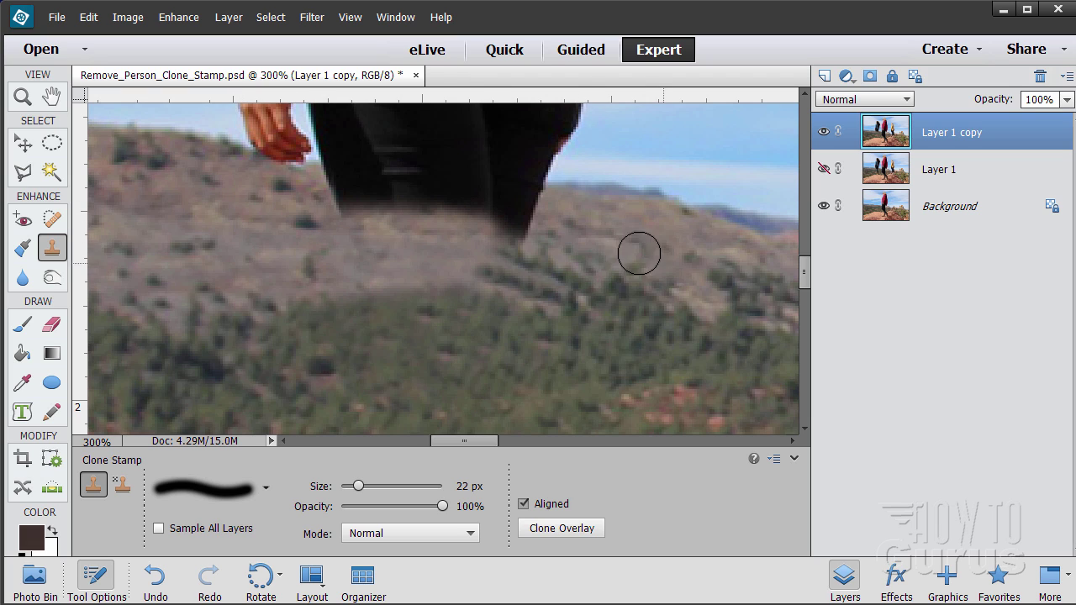
Step: Clone shrubs and hillside texture over the blurry patch below the trousers to blend it with the tree line
{"action": "key", "text": "alt"}
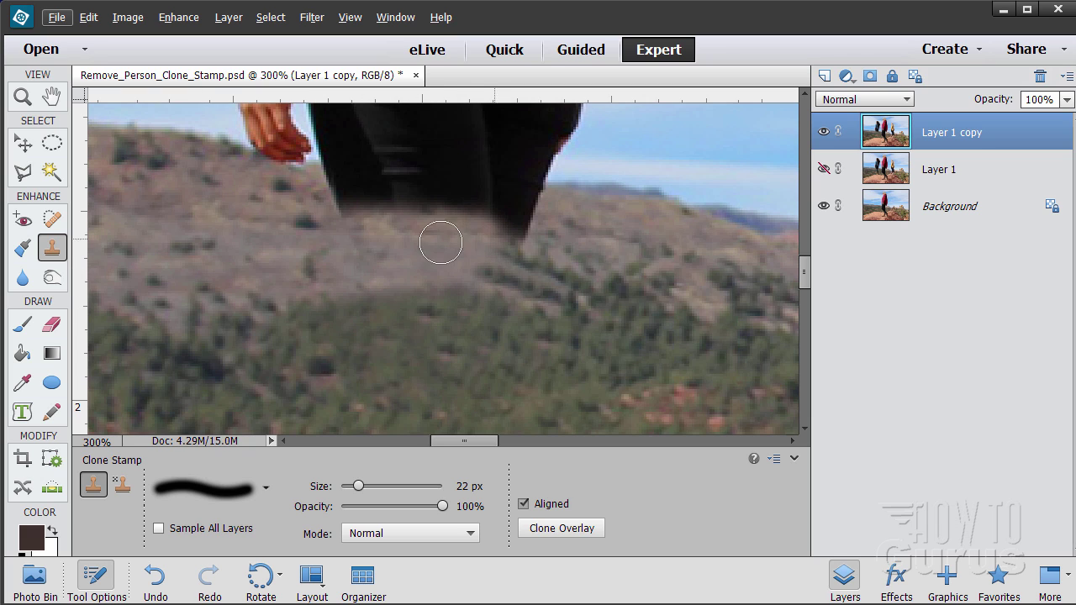
{"action": "key", "text": "alt"}
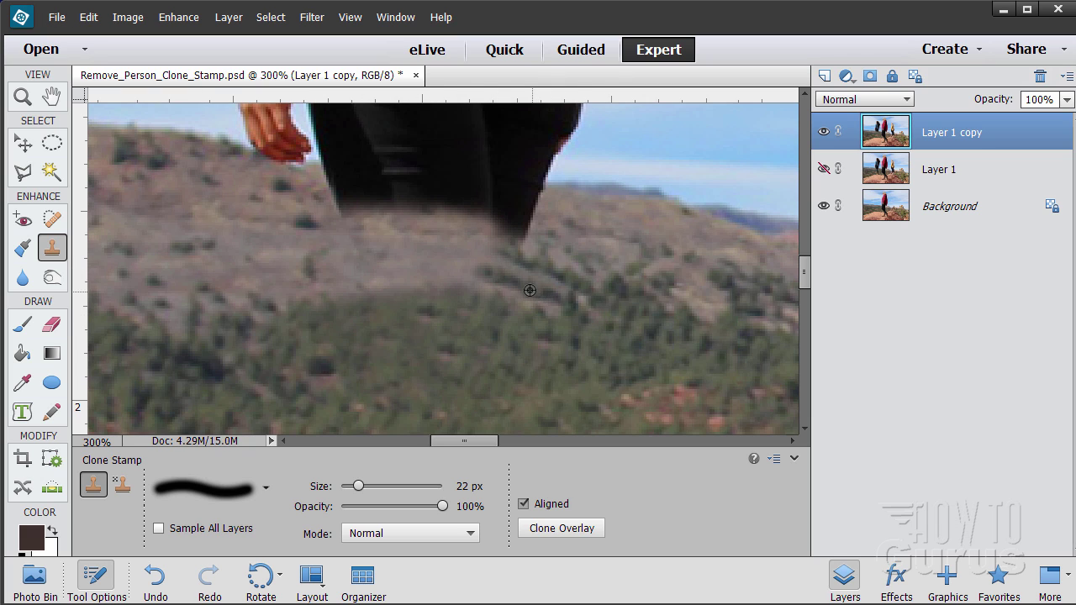
{"action": "left_click", "coordinate": [530, 290], "text": "alt"}
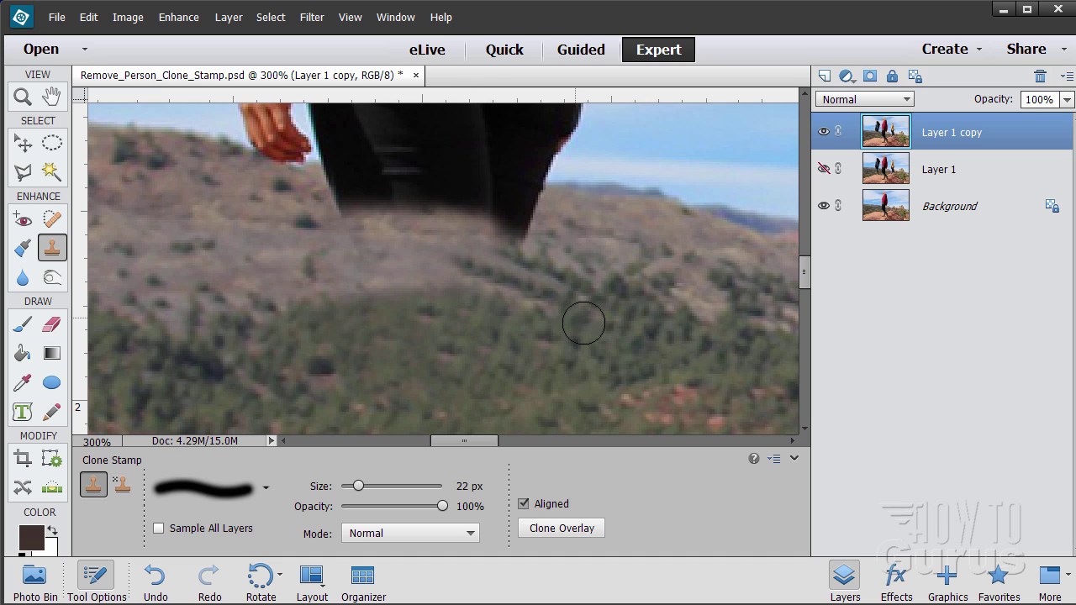
{"action": "key", "text": "alt"}
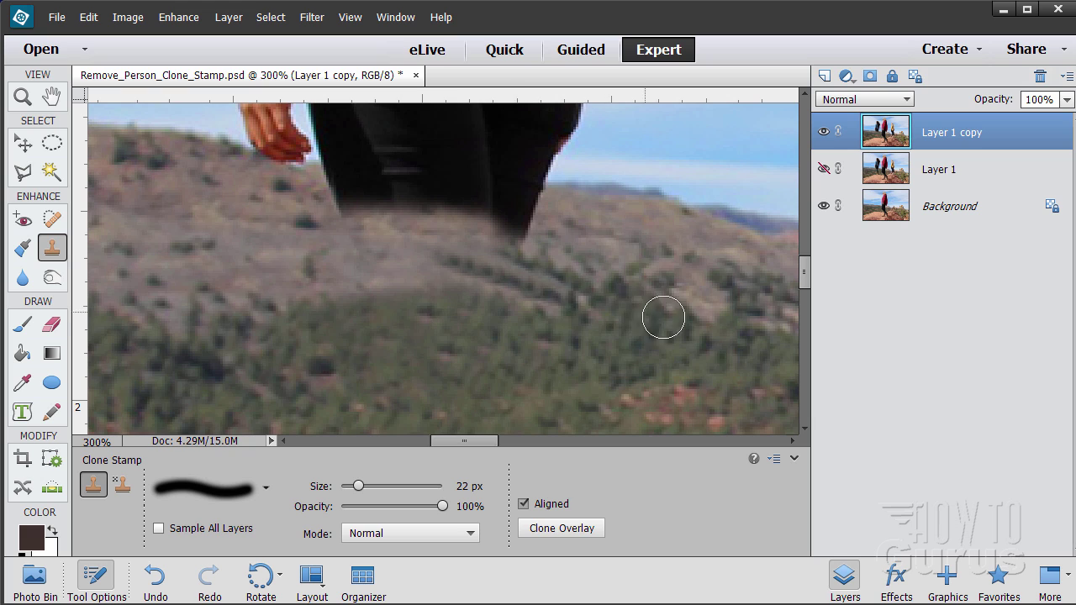
{"action": "key", "text": "alt"}
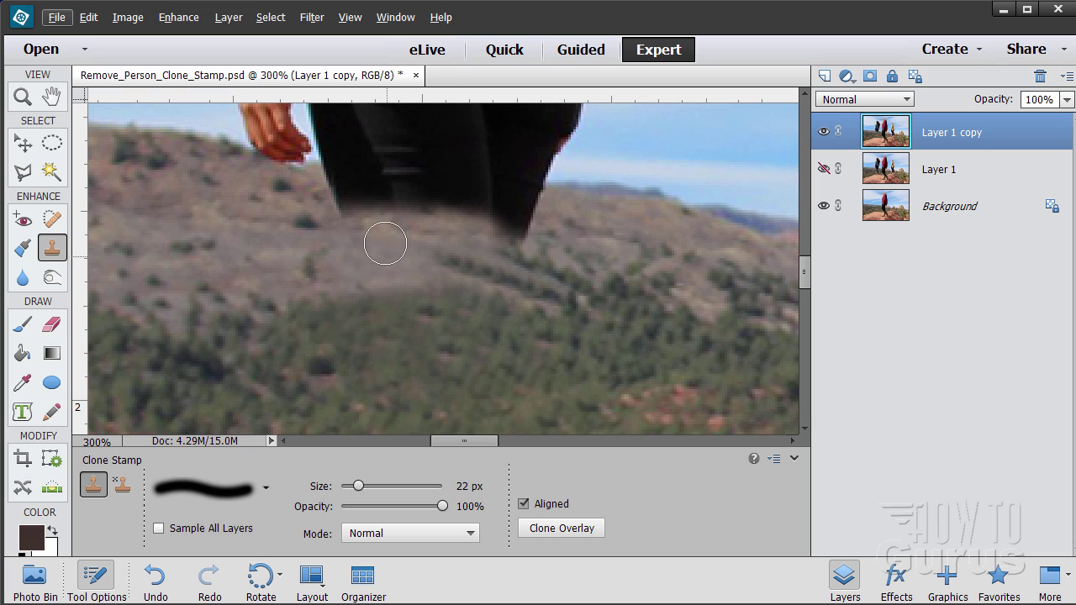
{"action": "key", "text": "alt"}
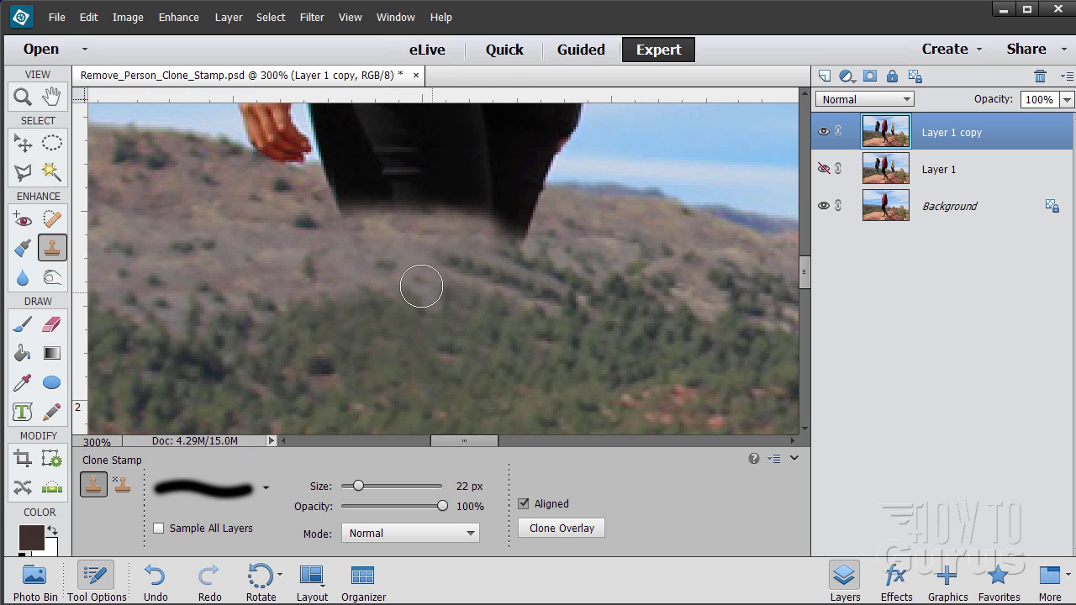
Step: Clone the hill's ridge line and the sky over the woman's hand, from the fingertips up to the wrist
{"action": "scroll", "coordinate": [547, 322], "scroll_direction": "up", "scroll_amount": 1}
{"action": "scroll", "coordinate": [551, 324], "scroll_direction": "up", "scroll_amount": 2}
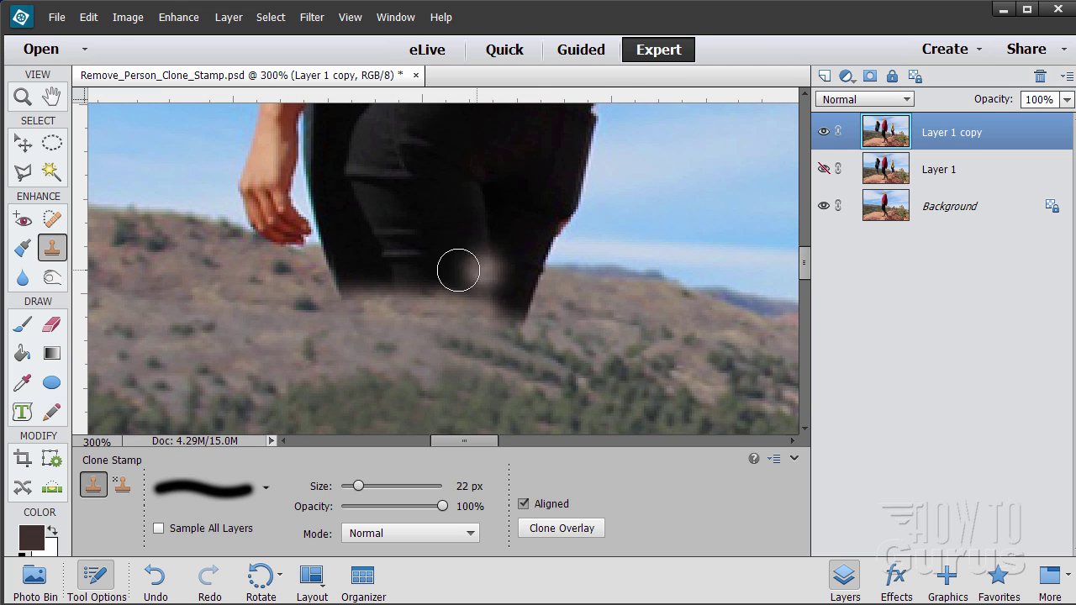
{"action": "scroll", "coordinate": [186, 300], "scroll_direction": "up", "scroll_amount": 1}
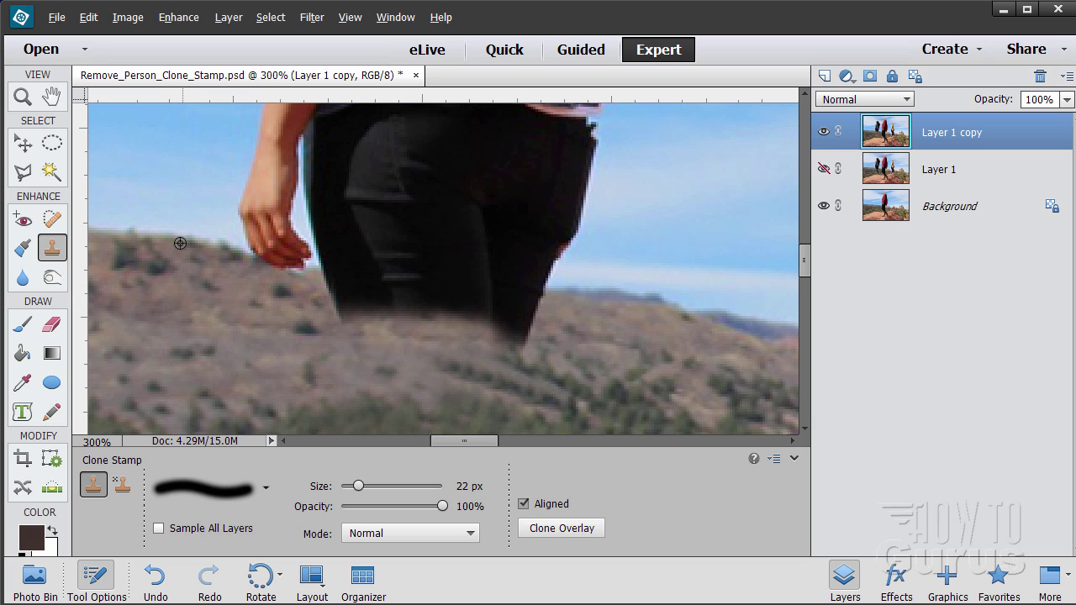
{"action": "left_click", "coordinate": [175, 239], "text": "alt"}
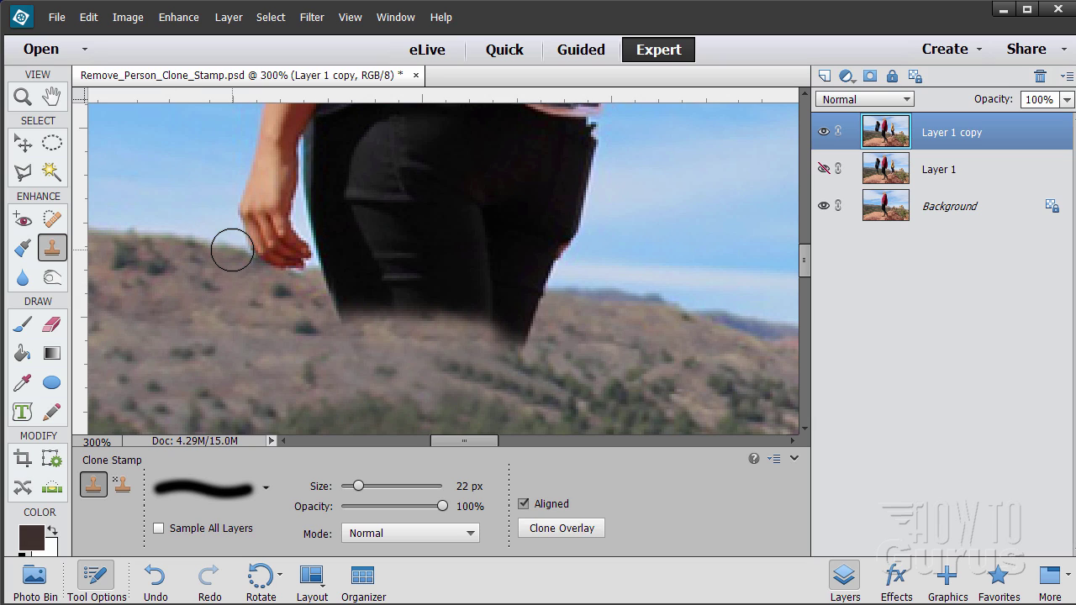
{"action": "left_click", "coordinate": [213, 209]}
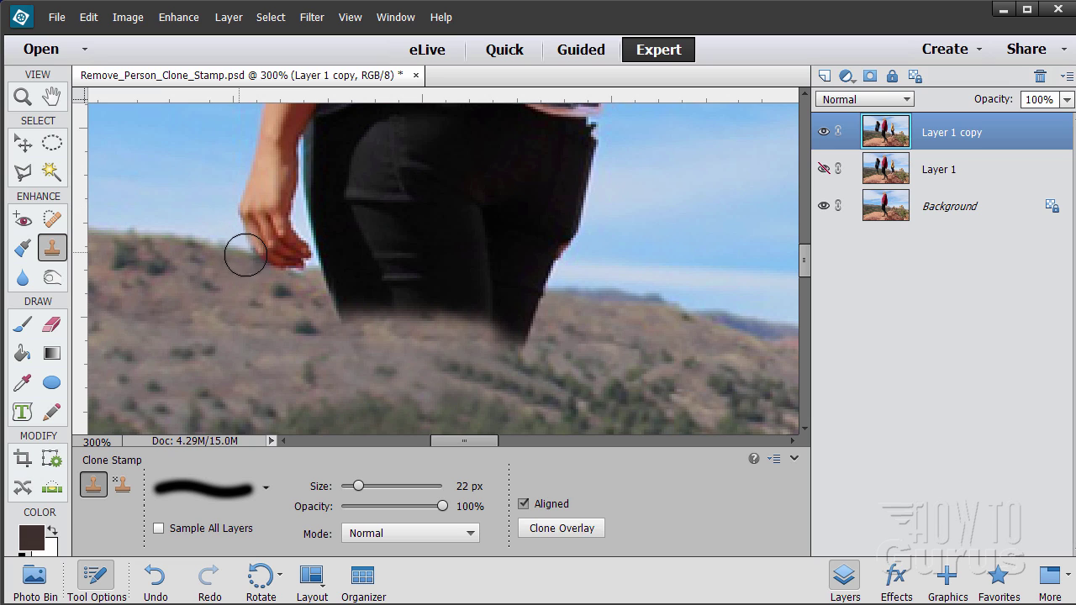
{"action": "left_click_drag", "start_coordinate": [245, 255], "coordinate": [274, 267]}
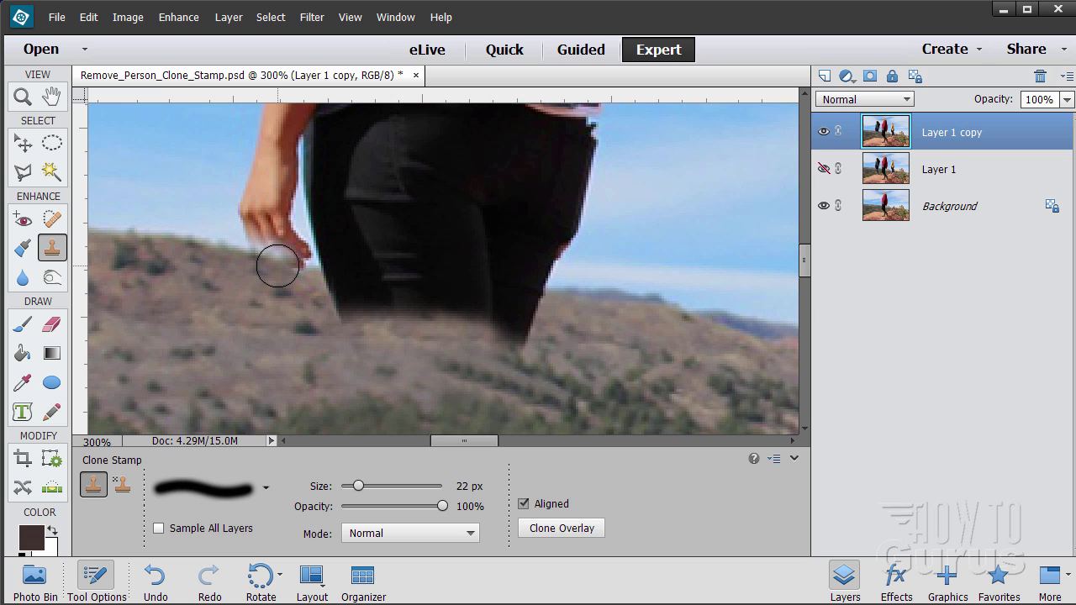
{"action": "mouse_move", "coordinate": [275, 262]}
{"action": "left_mouse_down"}
{"action": "mouse_move", "coordinate": [283, 252]}
{"action": "mouse_move", "coordinate": [299, 266]}
{"action": "left_mouse_up"}
{"action": "key", "text": "ctrl+z"}
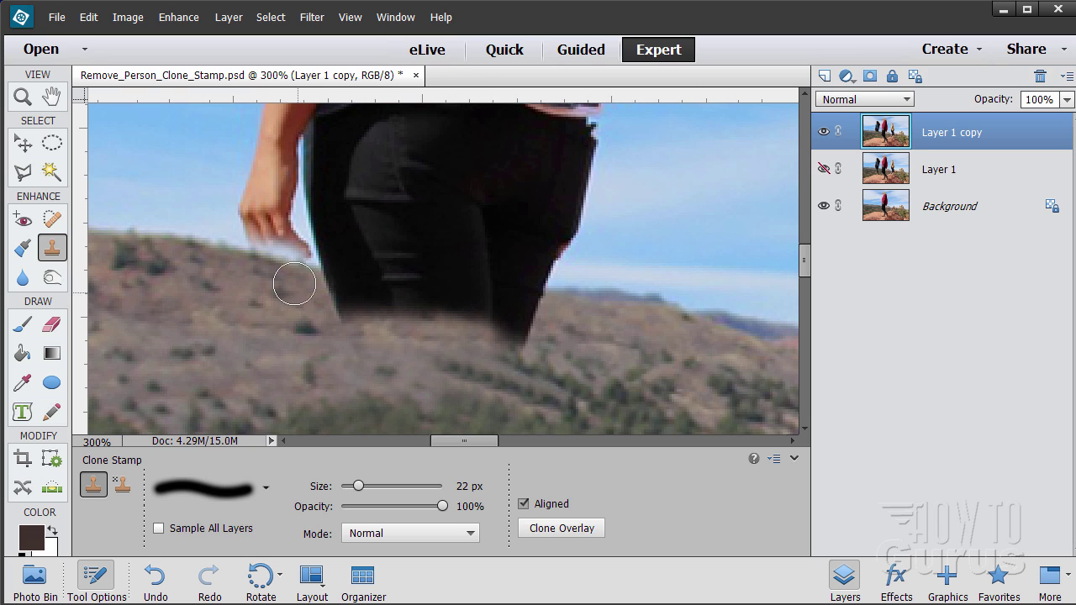
{"action": "left_click", "coordinate": [202, 242], "text": "alt"}
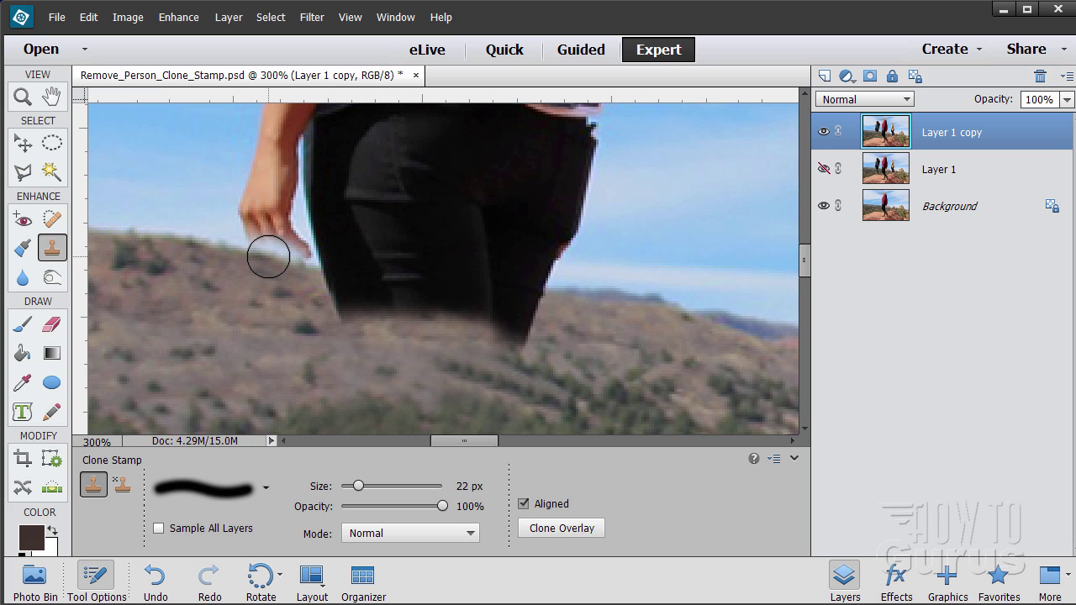
{"action": "mouse_move", "coordinate": [268, 257]}
{"action": "left_mouse_down"}
{"action": "mouse_move", "coordinate": [257, 235]}
{"action": "mouse_move", "coordinate": [303, 247]}
{"action": "mouse_move", "coordinate": [245, 223]}
{"action": "mouse_move", "coordinate": [280, 226]}
{"action": "left_mouse_up"}
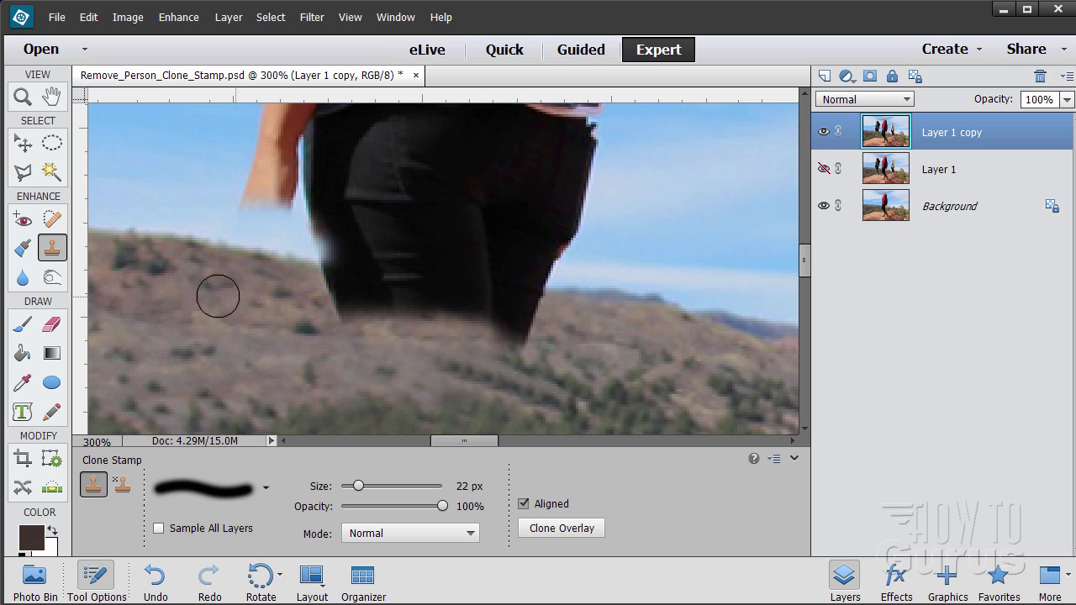
Step: Outline a Polygonal Lasso selection of the hillside, continuing the ridge line across the trousers to the hill on the other side
{"action": "left_click", "coordinate": [23, 172]}
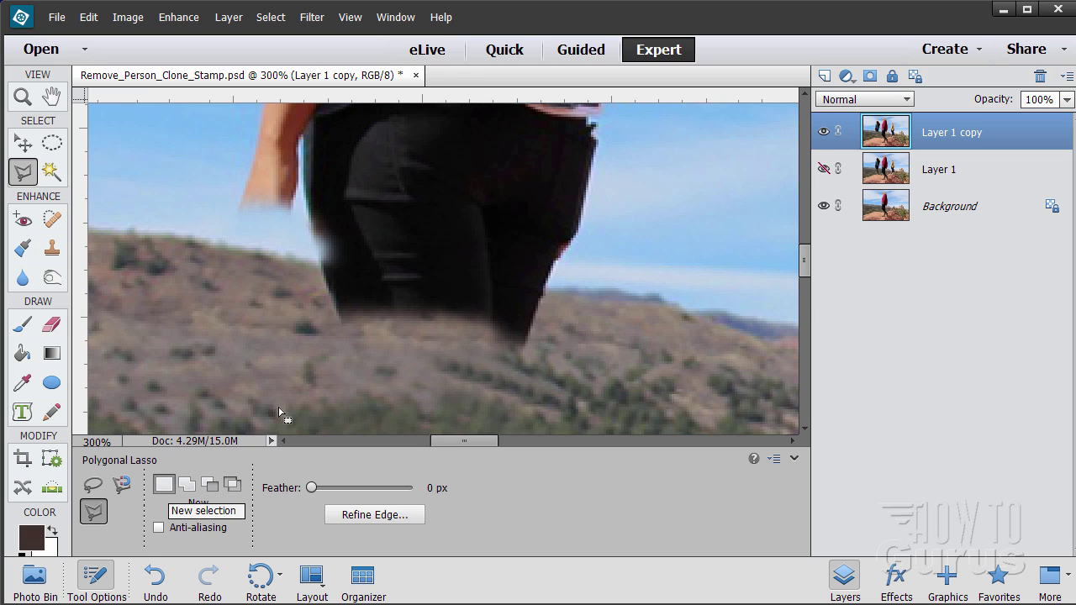
{"action": "key", "text": "ctrl+d"}
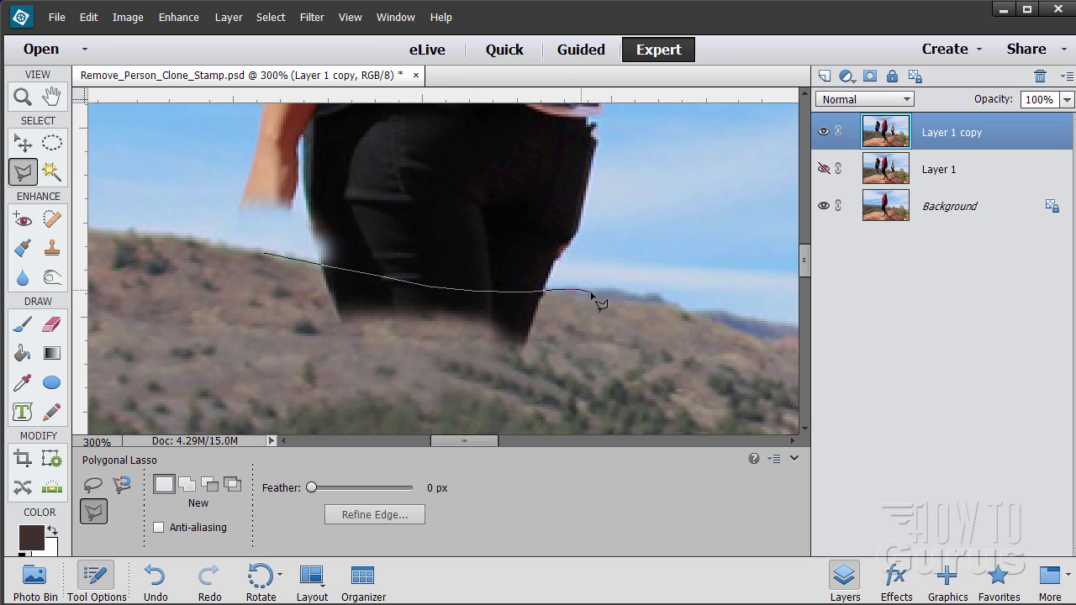
{"action": "left_click", "coordinate": [340, 413]}
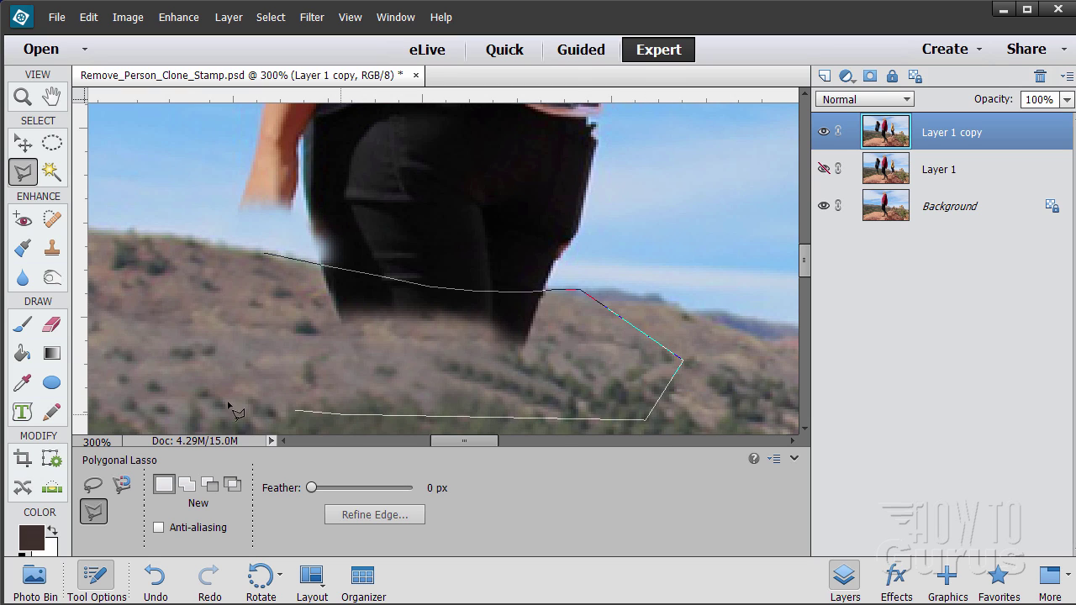
{"action": "left_click", "coordinate": [265, 254]}
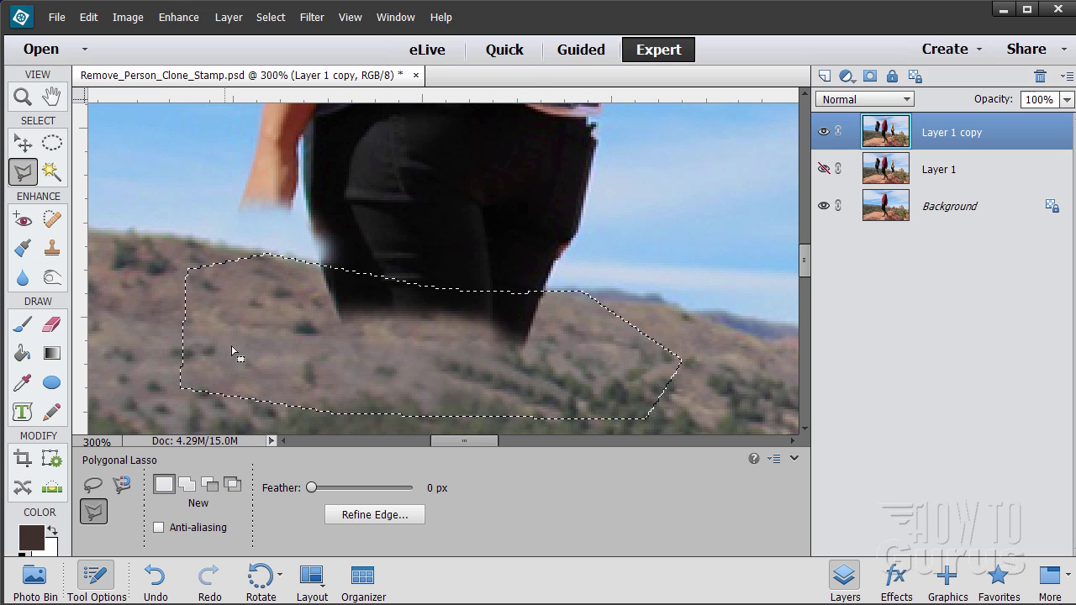
Step: Clone the brown hillside within the selection over the left and middle parts of the trousers, up to the ridge line
{"action": "left_click", "coordinate": [52, 252]}
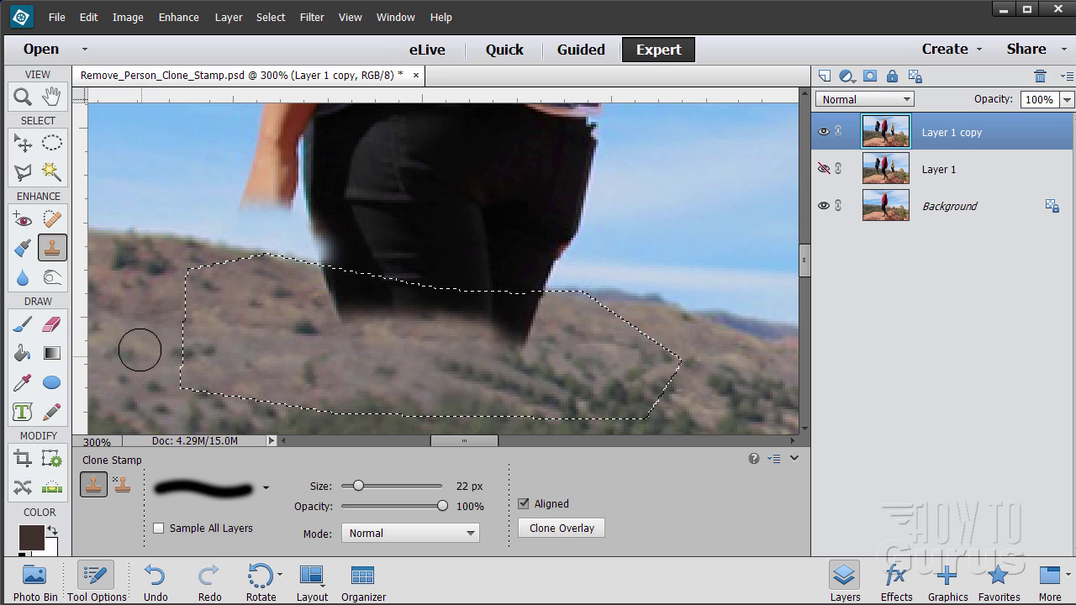
{"action": "left_click", "coordinate": [284, 441]}
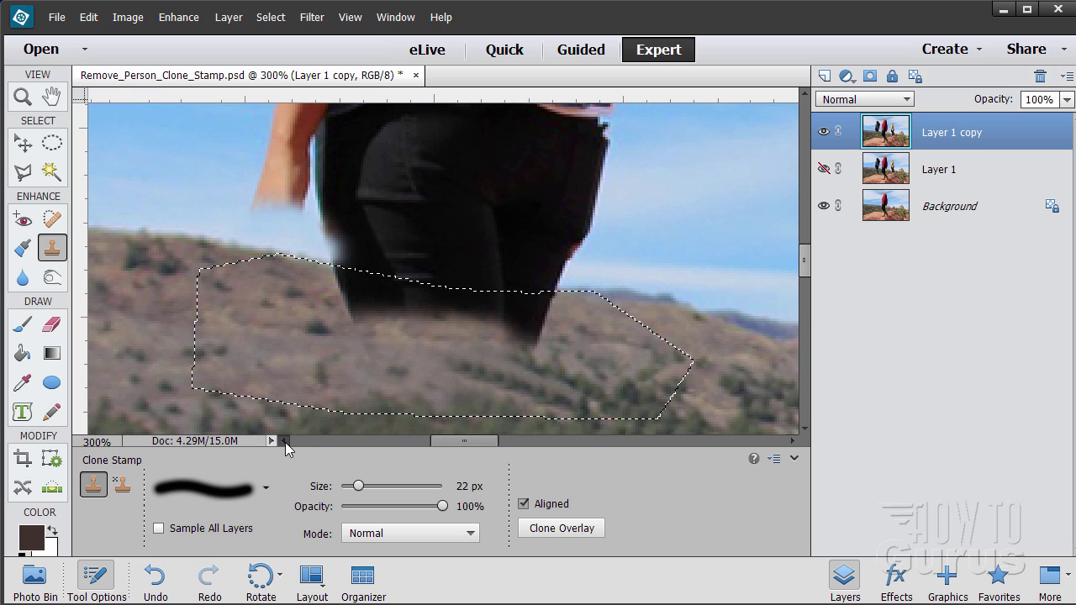
{"action": "left_click_drag", "start_coordinate": [284, 442], "coordinate": [285, 438]}
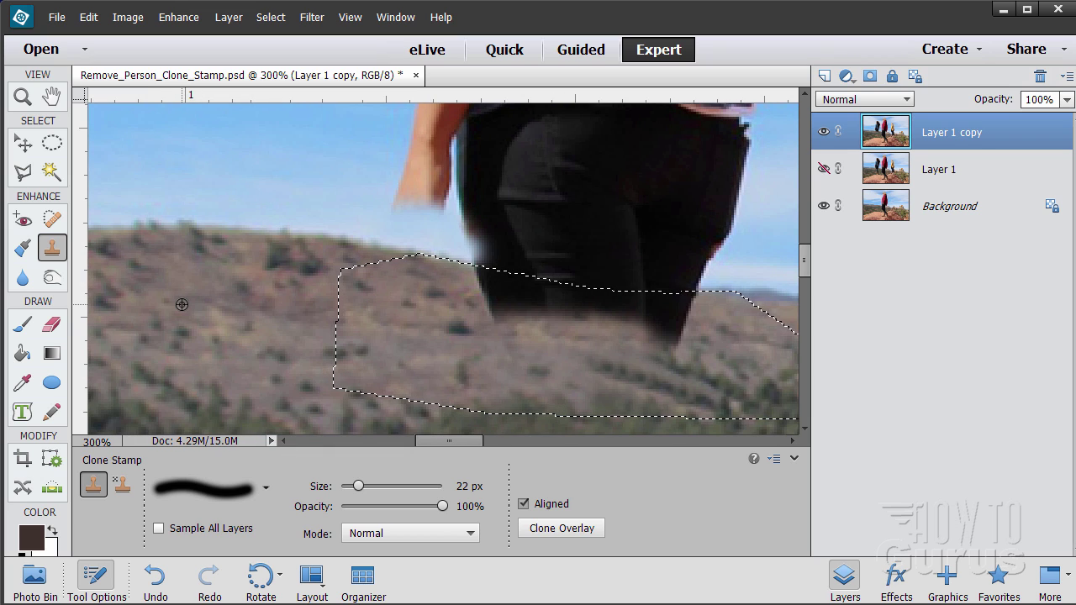
{"action": "mouse_move", "coordinate": [453, 336]}
{"action": "left_mouse_down"}
{"action": "mouse_move", "coordinate": [509, 325]}
{"action": "mouse_move", "coordinate": [490, 306]}
{"action": "left_mouse_up"}
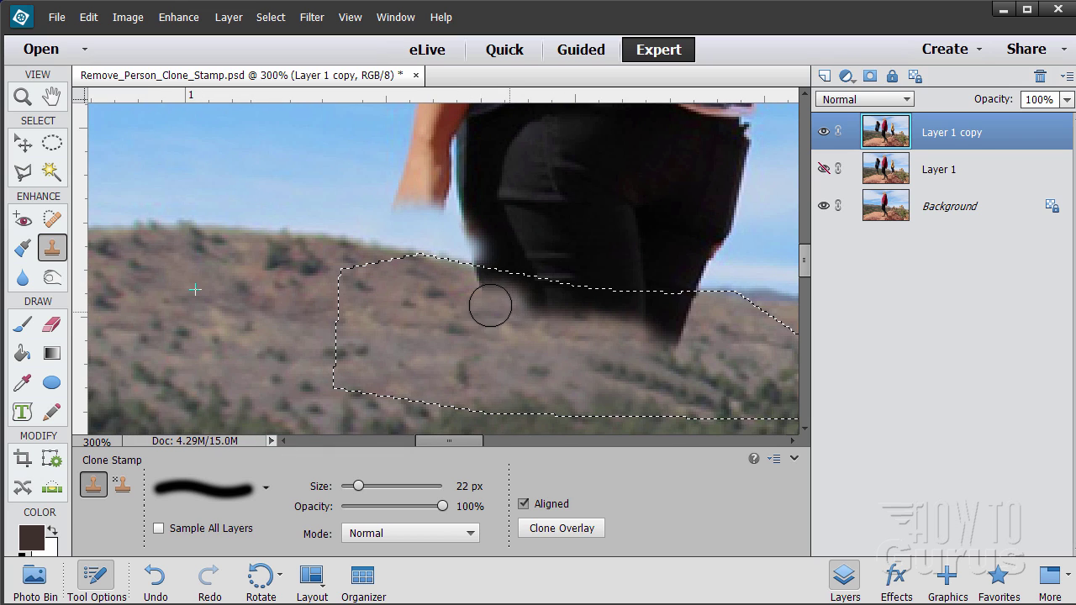
{"action": "mouse_move", "coordinate": [501, 353]}
{"action": "left_mouse_down"}
{"action": "mouse_move", "coordinate": [666, 363]}
{"action": "mouse_move", "coordinate": [636, 298]}
{"action": "mouse_move", "coordinate": [474, 279]}
{"action": "mouse_move", "coordinate": [533, 286]}
{"action": "mouse_move", "coordinate": [539, 345]}
{"action": "mouse_move", "coordinate": [536, 300]}
{"action": "left_mouse_up"}
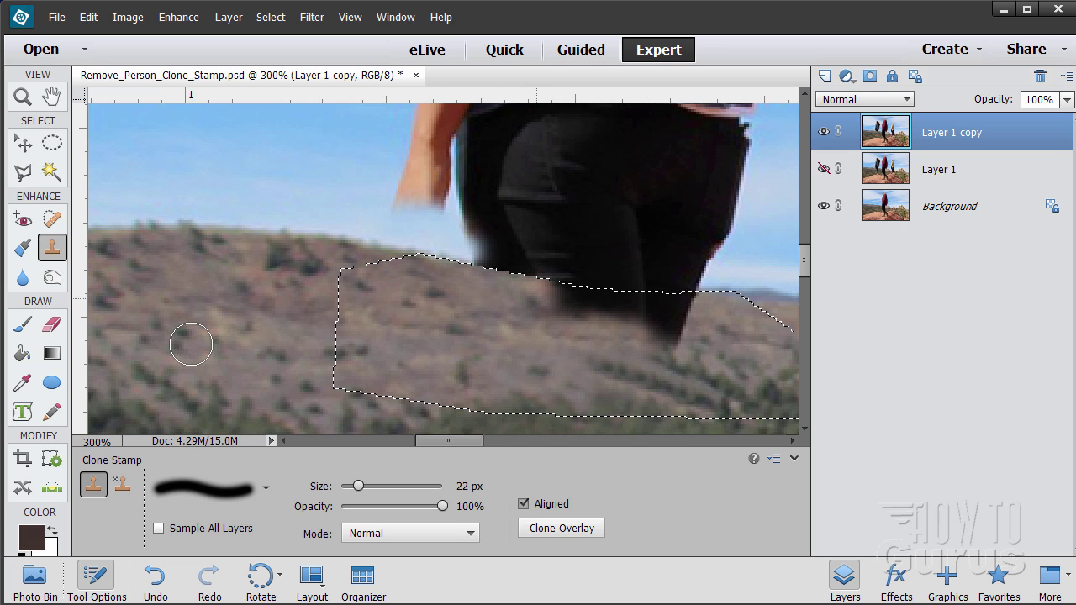
{"action": "left_click_drag", "start_coordinate": [553, 295], "coordinate": [544, 293]}
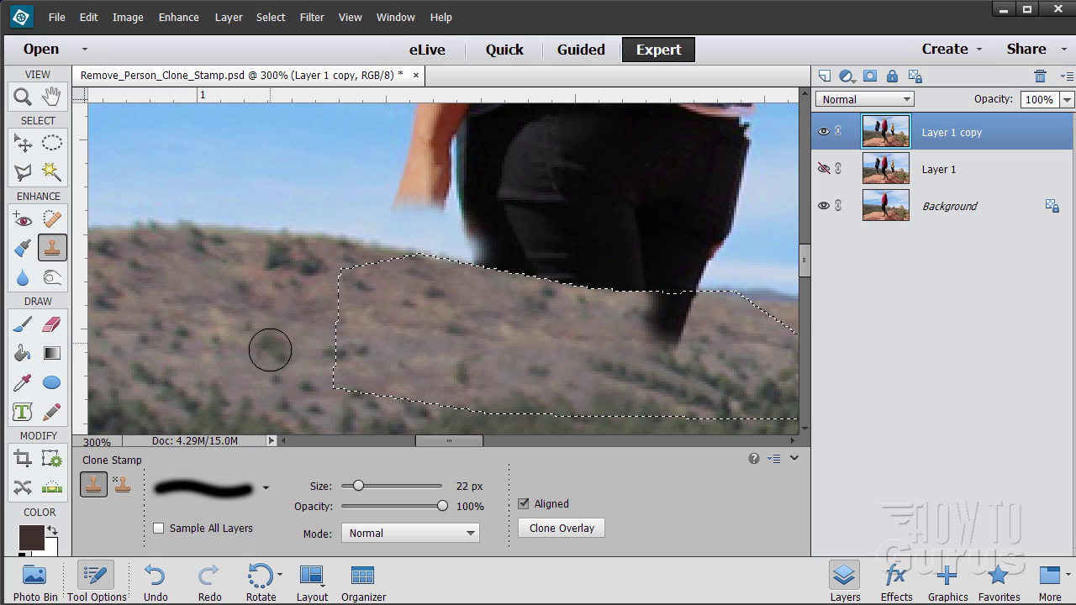
Step: Clone the hillside over the remaining piece of trousers at the right of the selection, below the ridge line
{"action": "left_click", "coordinate": [252, 310], "text": "alt"}
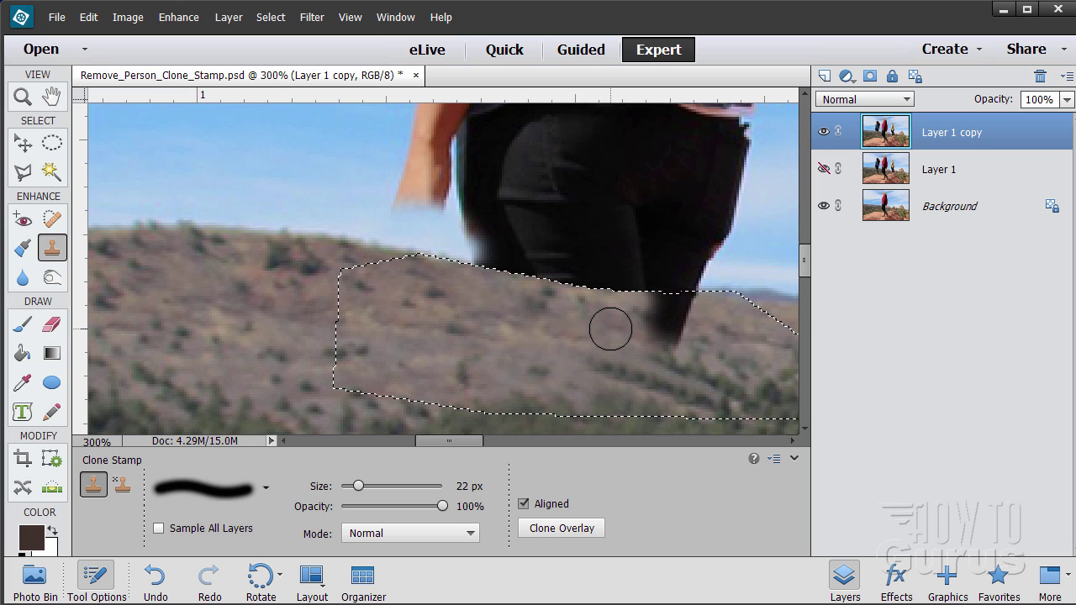
{"action": "mouse_move", "coordinate": [610, 330]}
{"action": "left_mouse_down"}
{"action": "mouse_move", "coordinate": [659, 335]}
{"action": "mouse_move", "coordinate": [673, 329]}
{"action": "mouse_move", "coordinate": [654, 328]}
{"action": "mouse_move", "coordinate": [653, 311]}
{"action": "mouse_move", "coordinate": [673, 308]}
{"action": "mouse_move", "coordinate": [646, 315]}
{"action": "mouse_move", "coordinate": [671, 323]}
{"action": "mouse_move", "coordinate": [679, 304]}
{"action": "mouse_move", "coordinate": [692, 308]}
{"action": "mouse_move", "coordinate": [643, 319]}
{"action": "left_mouse_up"}
{"action": "left_click", "coordinate": [272, 287], "text": "alt"}
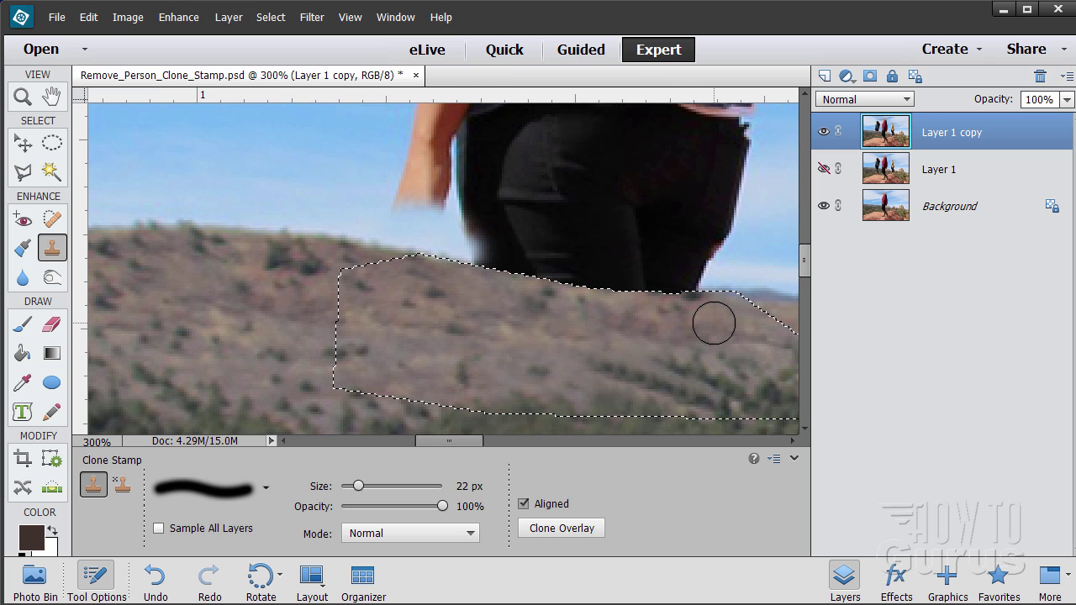
Step: Invert the hillside selection so the area above the ridge line is selected
{"action": "scroll", "coordinate": [711, 319], "scroll_direction": "up", "scroll_amount": 3}
{"action": "left_click_drag", "start_coordinate": [440, 445], "coordinate": [454, 445]}
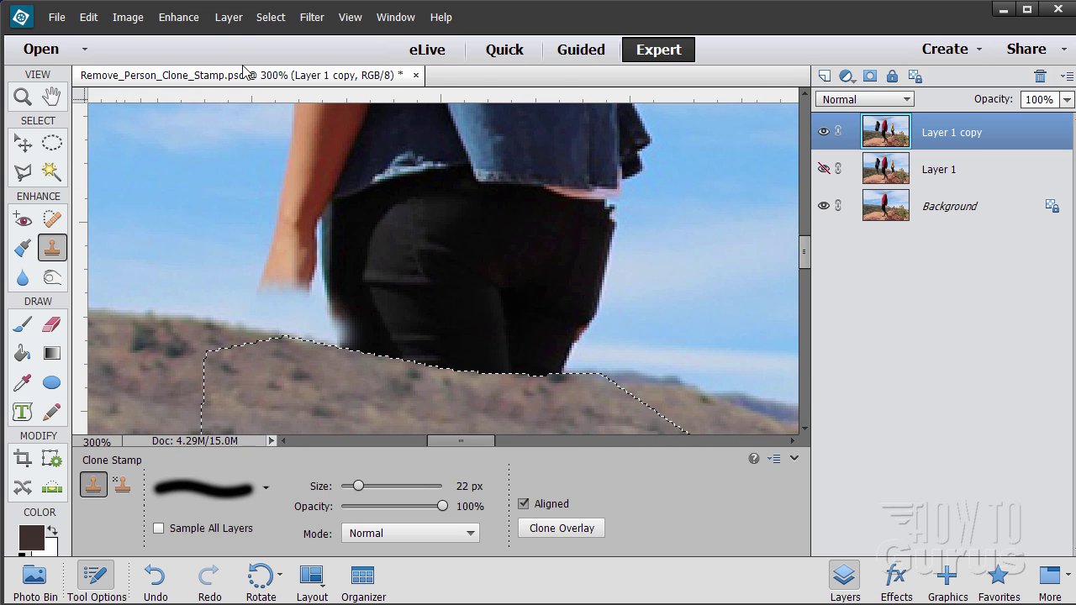
{"action": "left_click", "coordinate": [256, 19]}
{"action": "left_click", "coordinate": [281, 84]}
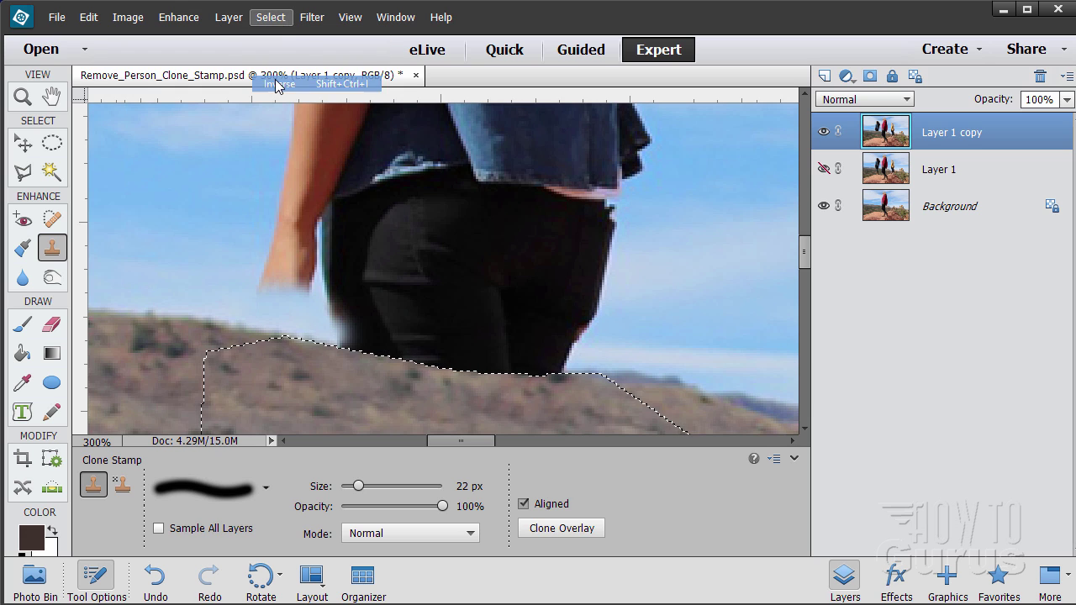
Step: Clone nearby blue sky over the woman's hand, lower forearm and the outer edge of her trousers beside it
{"action": "left_click", "coordinate": [156, 235], "text": "alt"}
{"action": "mouse_move", "coordinate": [255, 267]}
{"action": "left_mouse_down"}
{"action": "mouse_move", "coordinate": [309, 283]}
{"action": "mouse_move", "coordinate": [277, 288]}
{"action": "mouse_move", "coordinate": [313, 290]}
{"action": "mouse_move", "coordinate": [303, 242]}
{"action": "mouse_move", "coordinate": [267, 227]}
{"action": "mouse_move", "coordinate": [307, 246]}
{"action": "left_mouse_up"}
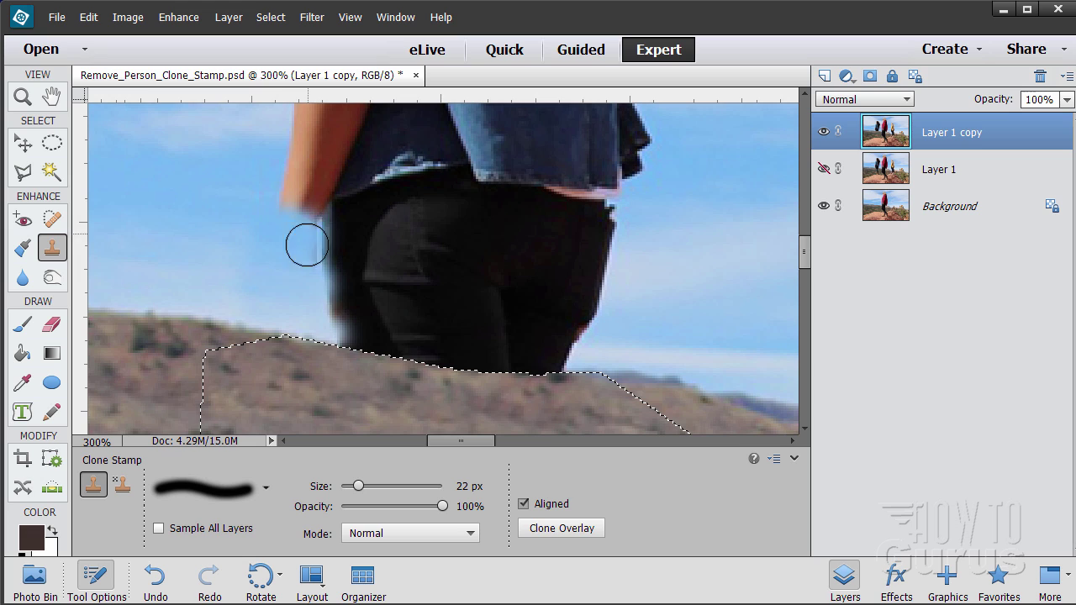
{"action": "key", "text": "ctrl+z"}
{"action": "left_click", "coordinate": [176, 230], "text": "alt"}
{"action": "mouse_move", "coordinate": [319, 284]}
{"action": "left_mouse_down"}
{"action": "mouse_move", "coordinate": [328, 278]}
{"action": "mouse_move", "coordinate": [325, 232]}
{"action": "mouse_move", "coordinate": [341, 291]}
{"action": "mouse_move", "coordinate": [380, 267]}
{"action": "left_mouse_up"}
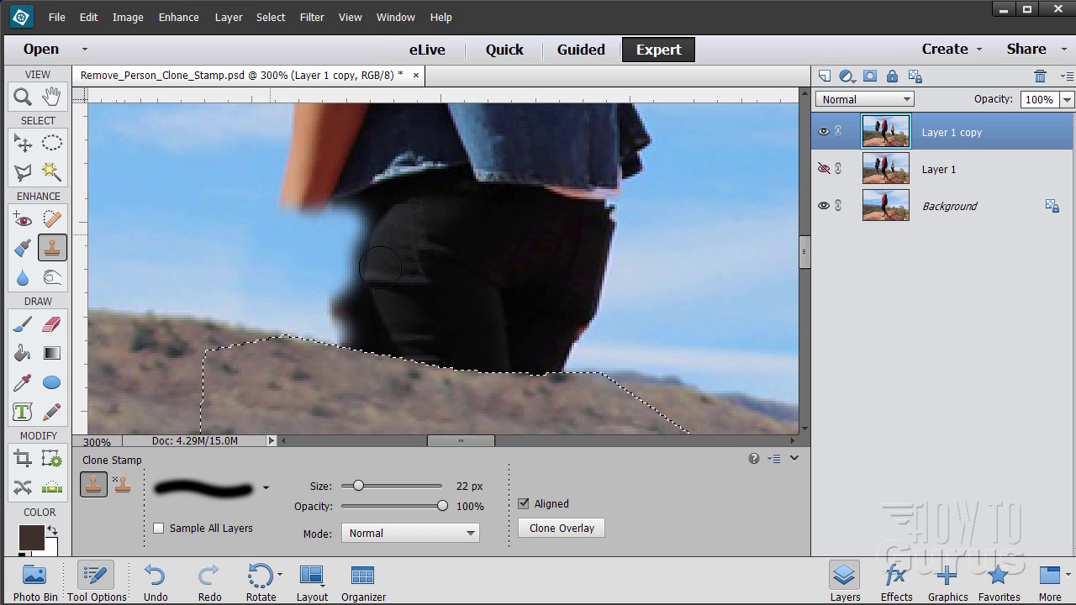
Step: Clone the sky on the far side of the trousers over their other edge and lower leg, down to the ridge line
{"action": "left_click", "coordinate": [686, 265], "text": "alt"}
{"action": "mouse_move", "coordinate": [617, 273]}
{"action": "left_mouse_down"}
{"action": "mouse_move", "coordinate": [598, 271]}
{"action": "mouse_move", "coordinate": [579, 308]}
{"action": "mouse_move", "coordinate": [607, 230]}
{"action": "mouse_move", "coordinate": [573, 312]}
{"action": "mouse_move", "coordinate": [671, 346]}
{"action": "left_mouse_up"}
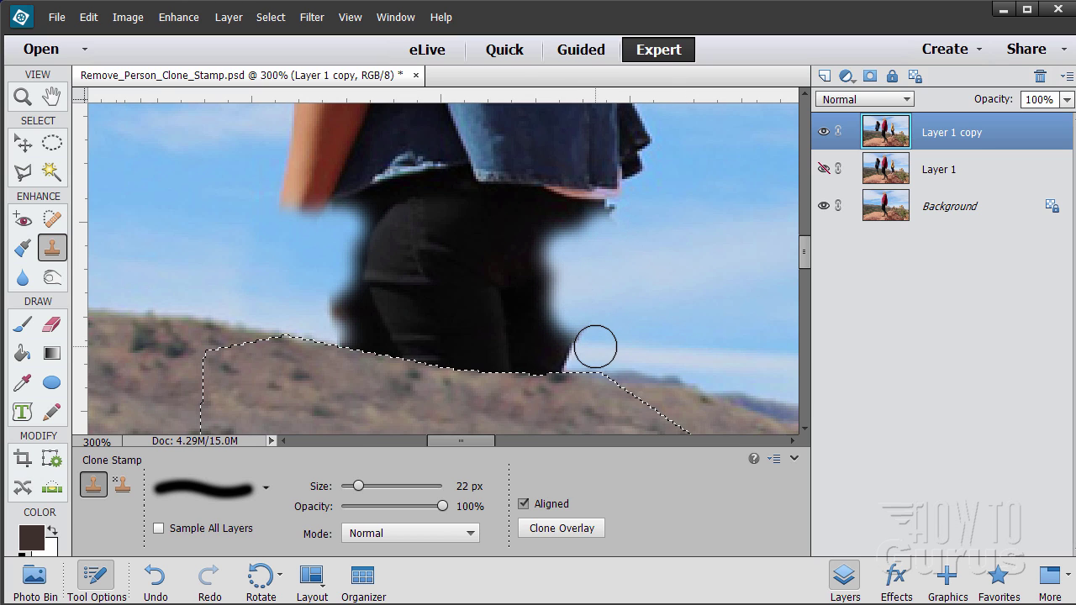
{"action": "mouse_move", "coordinate": [563, 344]}
{"action": "left_mouse_down"}
{"action": "mouse_move", "coordinate": [610, 322]}
{"action": "mouse_move", "coordinate": [512, 321]}
{"action": "mouse_move", "coordinate": [492, 307]}
{"action": "left_mouse_up"}
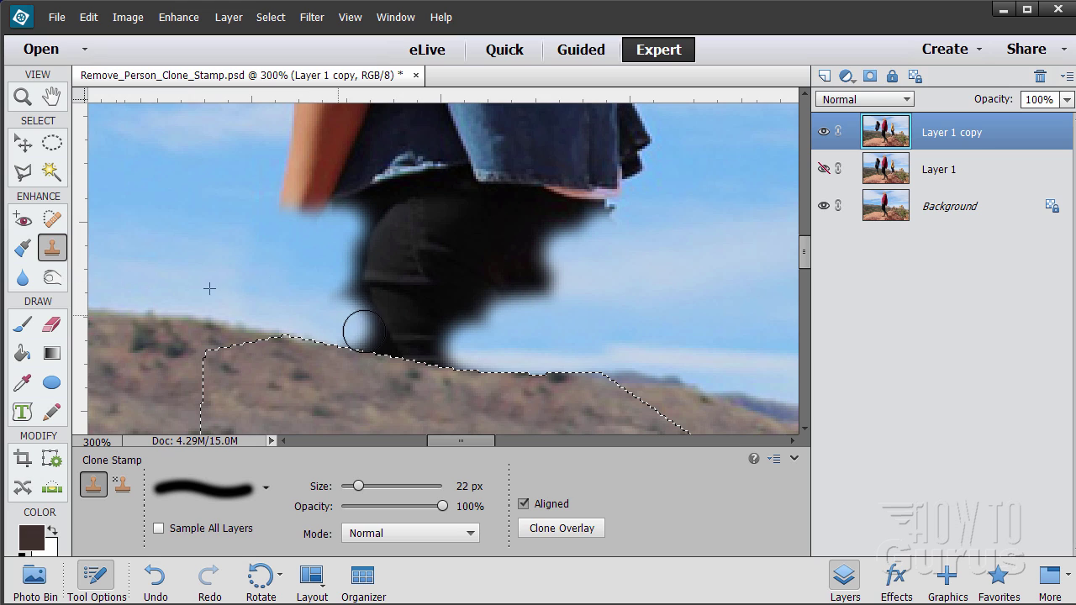
Step: Clone the sky over the remaining trouser leg above the ridge line and the lower edge of the black area
{"action": "mouse_move", "coordinate": [363, 331]}
{"action": "left_mouse_down"}
{"action": "mouse_move", "coordinate": [434, 353]}
{"action": "mouse_move", "coordinate": [441, 345]}
{"action": "left_mouse_up"}
{"action": "left_click", "coordinate": [226, 265], "text": "alt"}
{"action": "left_click", "coordinate": [234, 260], "text": "alt"}
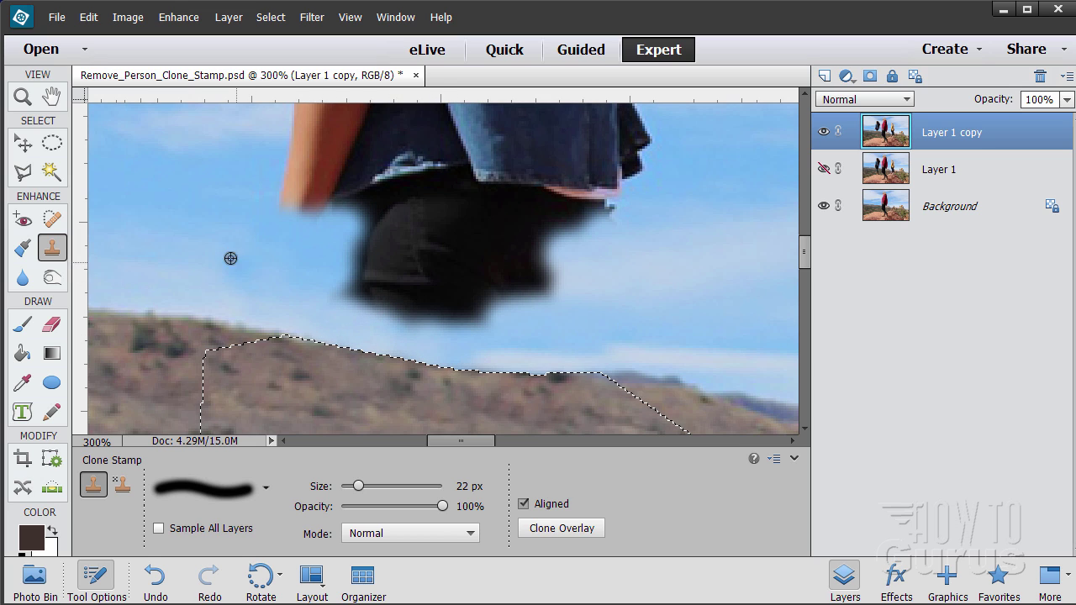
{"action": "mouse_move", "coordinate": [301, 288]}
{"action": "left_mouse_down"}
{"action": "mouse_move", "coordinate": [380, 301]}
{"action": "mouse_move", "coordinate": [409, 319]}
{"action": "mouse_move", "coordinate": [445, 320]}
{"action": "mouse_move", "coordinate": [413, 310]}
{"action": "mouse_move", "coordinate": [518, 315]}
{"action": "mouse_move", "coordinate": [357, 293]}
{"action": "left_mouse_up"}
{"action": "left_click", "coordinate": [305, 281], "text": "alt"}
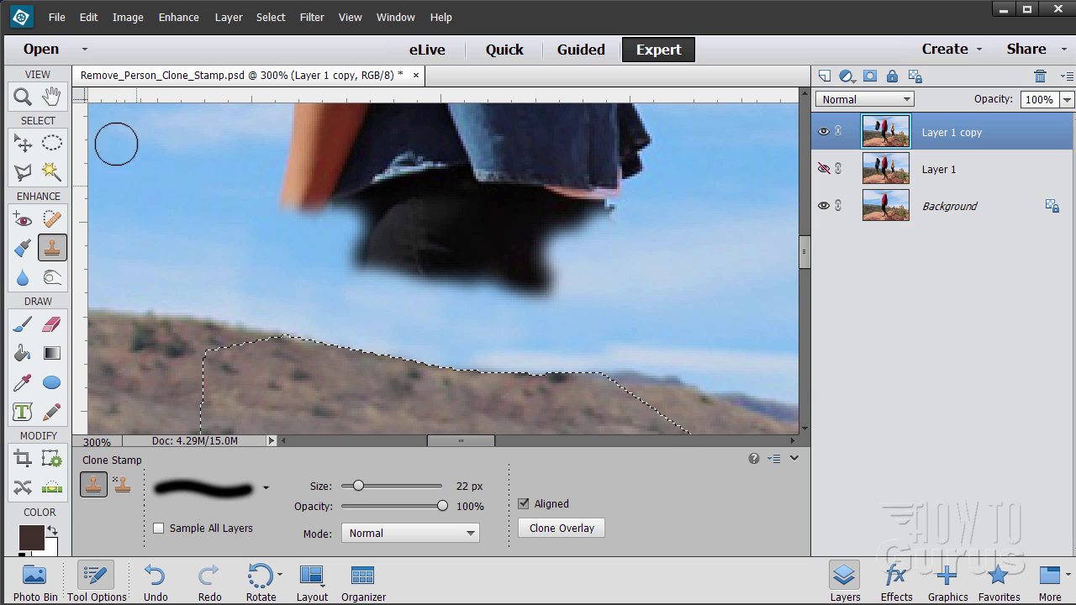
Step: Set the Clone Stamp brush size to 83 px for covering the woman's upper body
{"action": "left_click", "coordinate": [23, 97]}
{"action": "left_click", "coordinate": [413, 254], "text": "alt"}
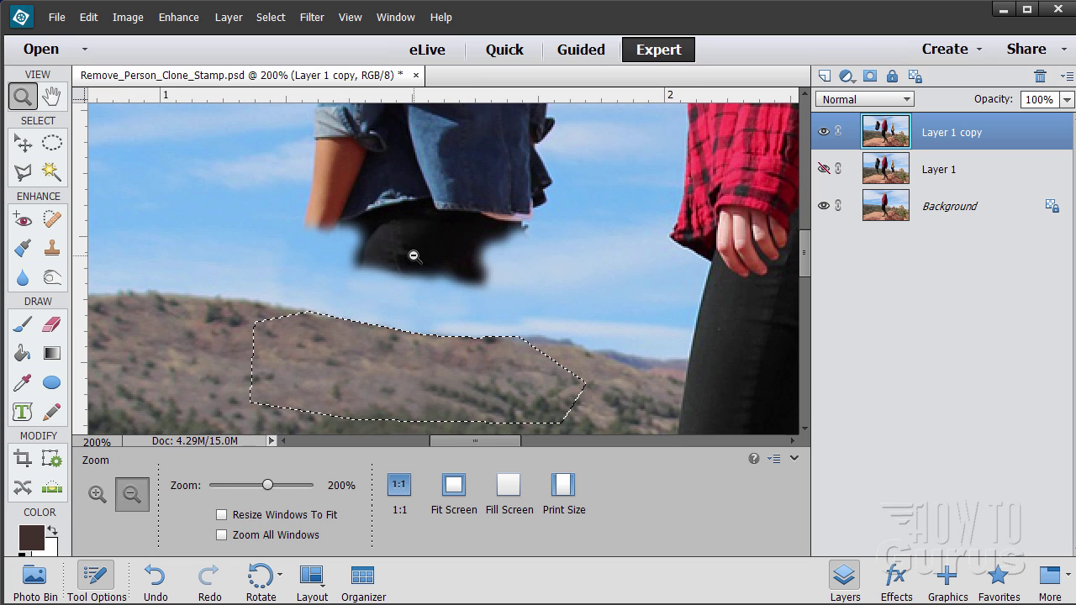
{"action": "left_click", "coordinate": [428, 247], "text": "alt"}
{"action": "scroll", "coordinate": [458, 225], "scroll_direction": "up", "scroll_amount": 3}
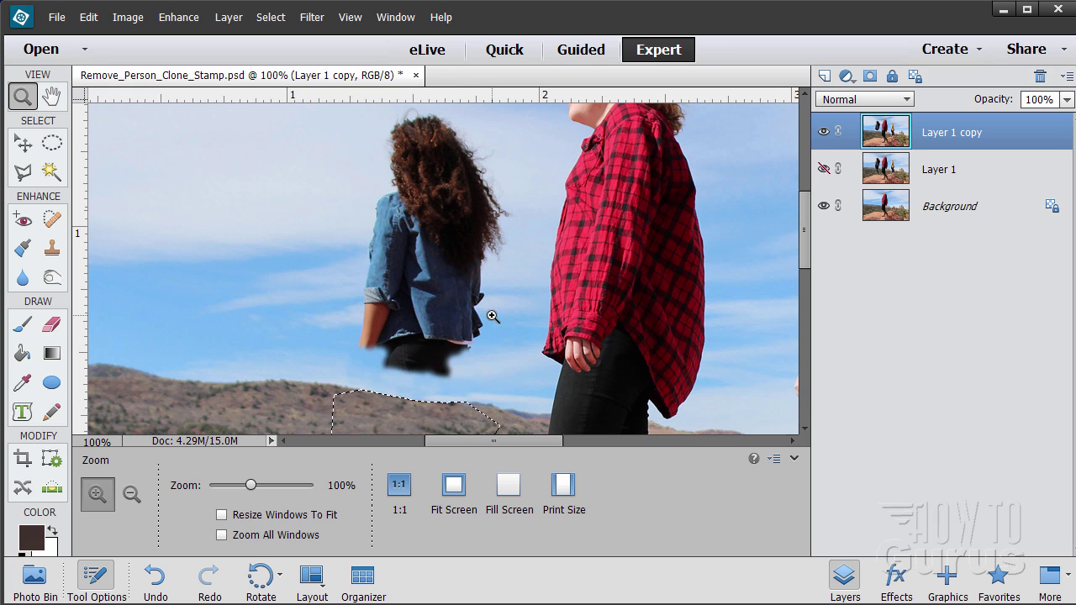
{"action": "scroll", "coordinate": [501, 301], "scroll_direction": "up", "scroll_amount": 1}
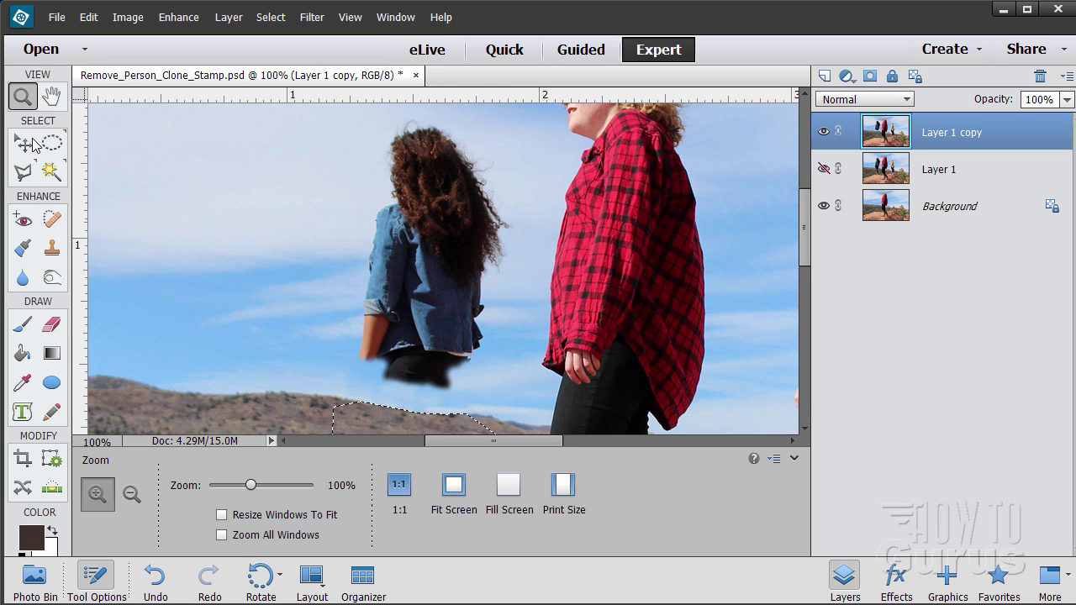
{"action": "left_click", "coordinate": [52, 249]}
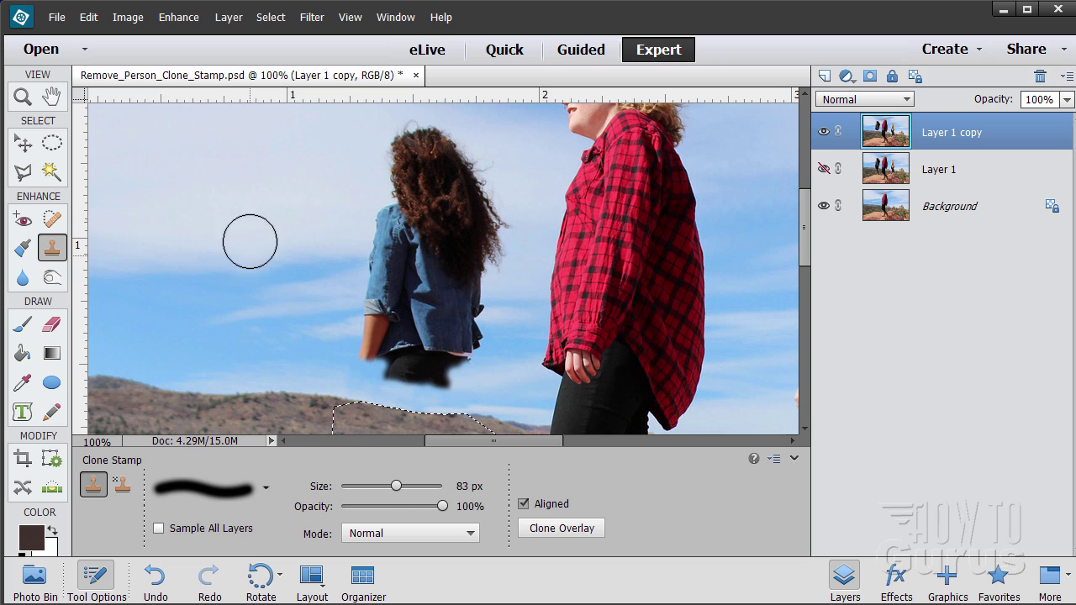
{"action": "key", "text": "alt"}
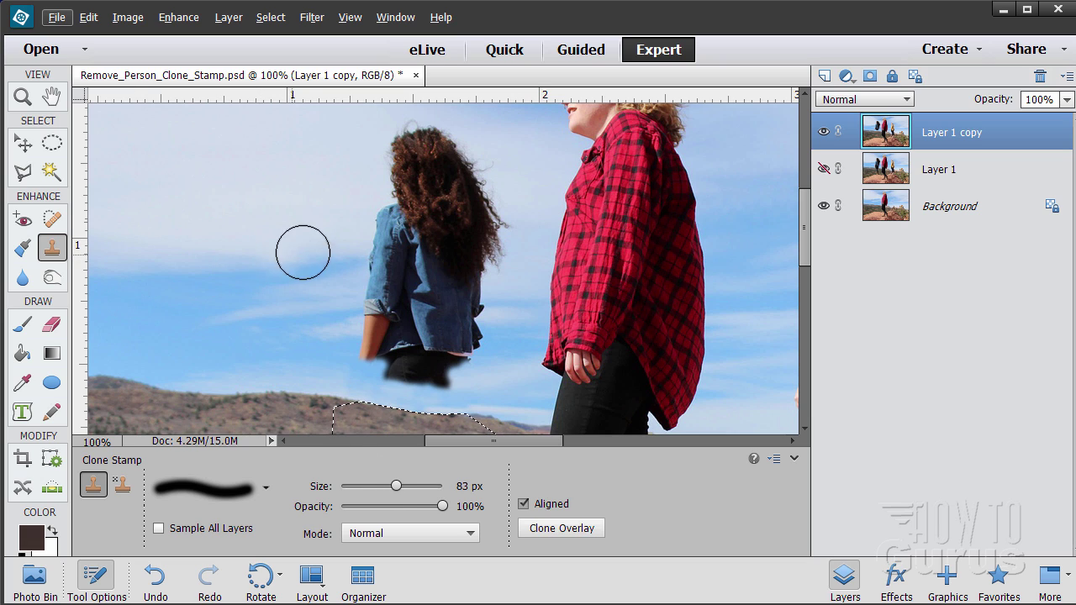
{"action": "key", "text": "alt"}
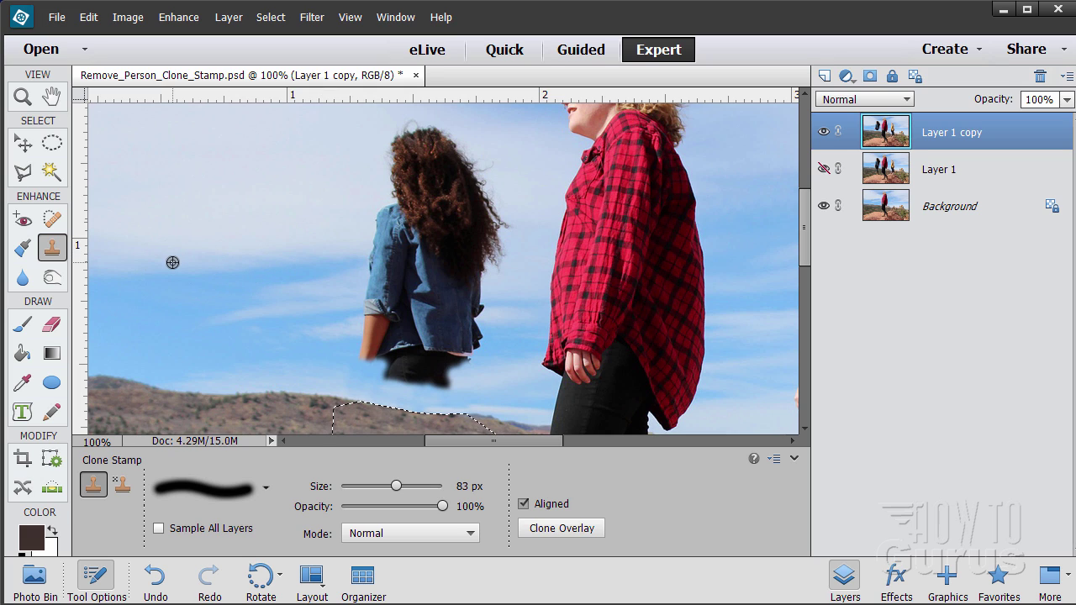
Step: Try to clone the cloudy sky over the woman's hair and shoulders from the cloud's lower edge, and undo the strokes
{"action": "left_click", "coordinate": [172, 262], "text": "alt"}
{"action": "mouse_move", "coordinate": [343, 248]}
{"action": "left_mouse_down"}
{"action": "mouse_move", "coordinate": [456, 240]}
{"action": "mouse_move", "coordinate": [374, 235]}
{"action": "mouse_move", "coordinate": [456, 211]}
{"action": "mouse_move", "coordinate": [406, 191]}
{"action": "mouse_move", "coordinate": [387, 163]}
{"action": "mouse_move", "coordinate": [454, 168]}
{"action": "mouse_move", "coordinate": [502, 201]}
{"action": "mouse_move", "coordinate": [517, 232]}
{"action": "mouse_move", "coordinate": [471, 233]}
{"action": "mouse_move", "coordinate": [398, 168]}
{"action": "left_mouse_up"}
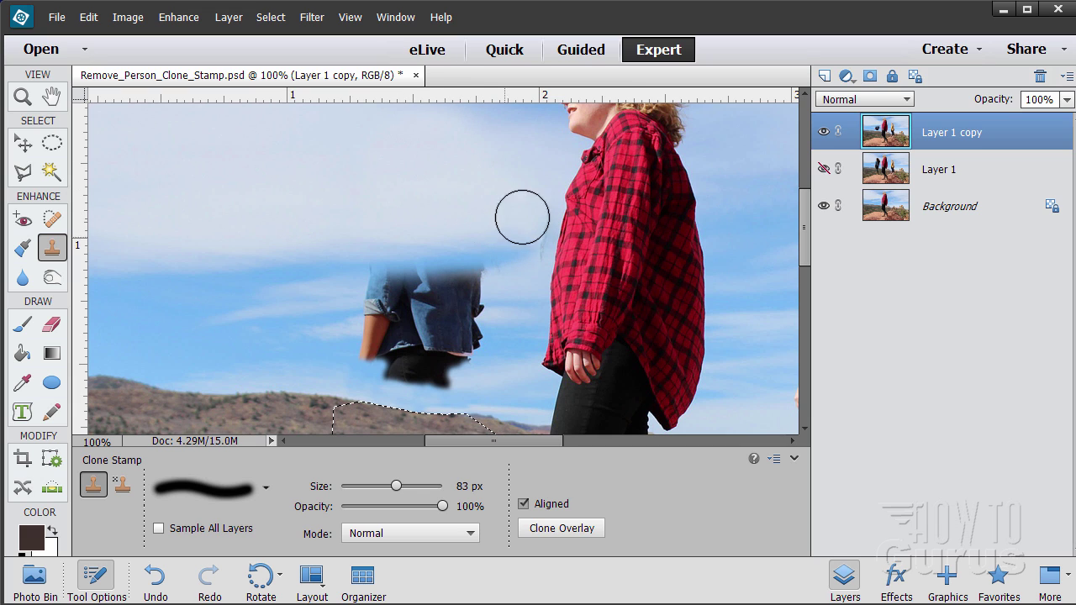
{"action": "left_click", "coordinate": [88, 17]}
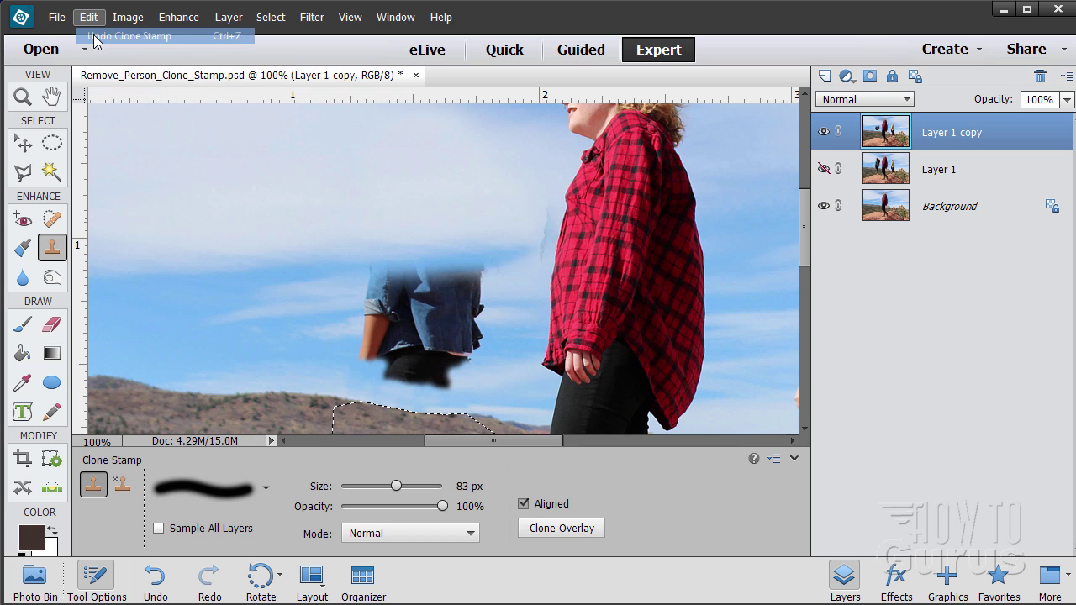
{"action": "left_click", "coordinate": [95, 36]}
{"action": "left_click", "coordinate": [88, 22]}
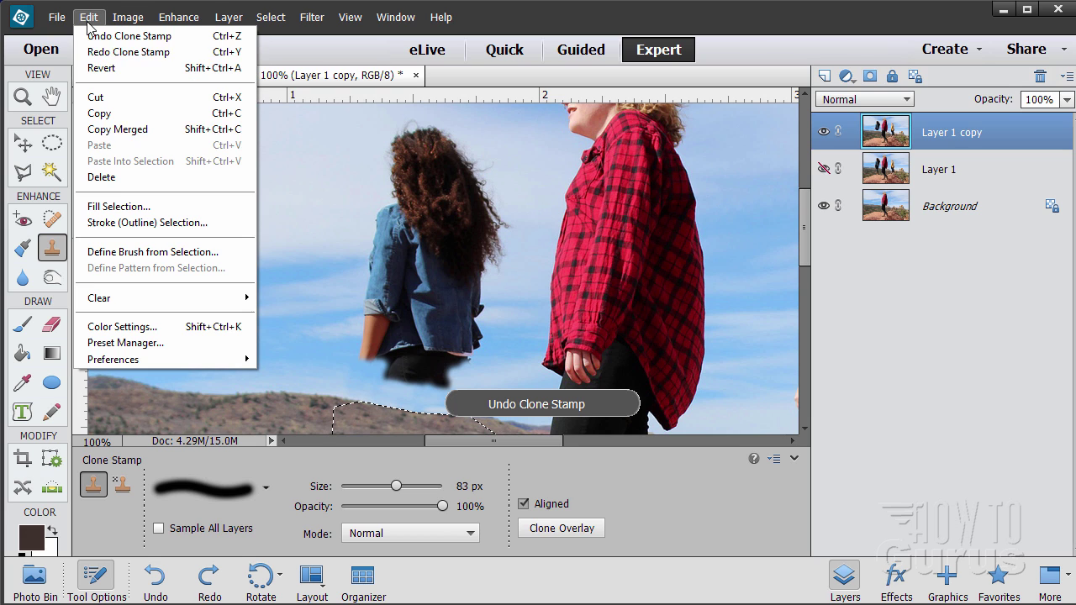
{"action": "left_click", "coordinate": [467, 33]}
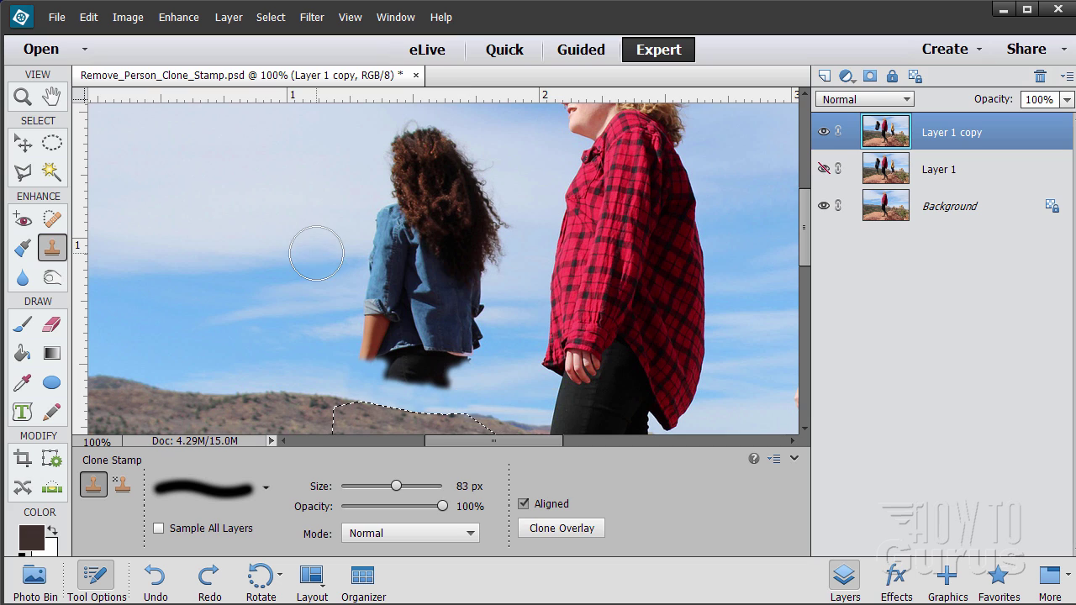
Step: Clone the clouds over the woman's head, hair and shoulders, sampling at the cloud's lower edge so the edge continues across
{"action": "left_click", "coordinate": [152, 267], "text": "alt"}
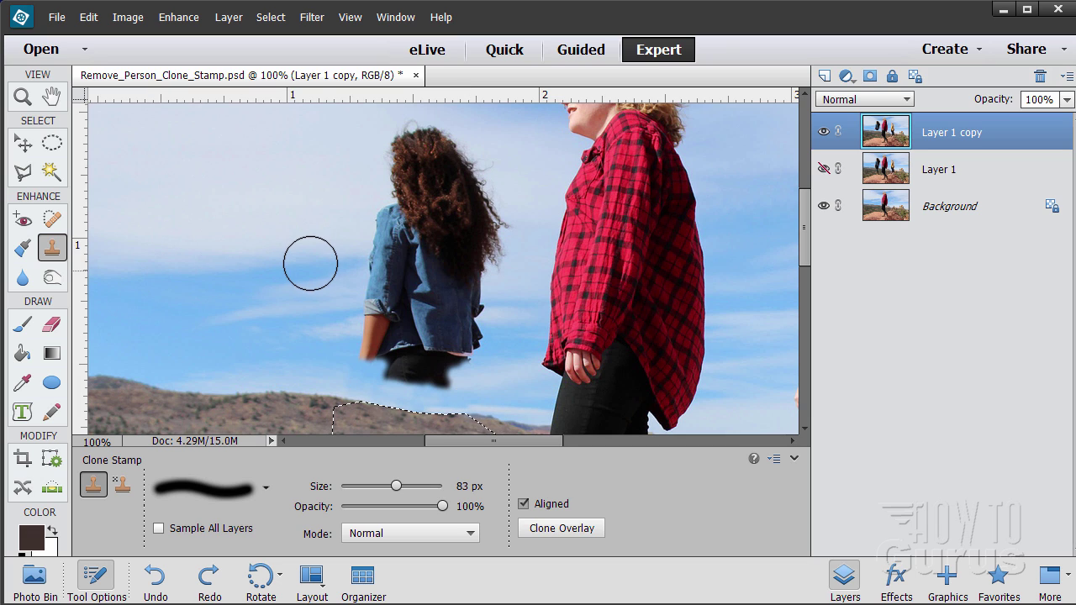
{"action": "mouse_move", "coordinate": [316, 253]}
{"action": "left_mouse_down"}
{"action": "mouse_move", "coordinate": [497, 250]}
{"action": "mouse_move", "coordinate": [496, 226]}
{"action": "mouse_move", "coordinate": [479, 224]}
{"action": "mouse_move", "coordinate": [493, 220]}
{"action": "mouse_move", "coordinate": [473, 213]}
{"action": "mouse_move", "coordinate": [494, 203]}
{"action": "mouse_move", "coordinate": [408, 229]}
{"action": "mouse_move", "coordinate": [386, 206]}
{"action": "mouse_move", "coordinate": [423, 201]}
{"action": "mouse_move", "coordinate": [448, 160]}
{"action": "mouse_move", "coordinate": [393, 155]}
{"action": "mouse_move", "coordinate": [440, 147]}
{"action": "mouse_move", "coordinate": [381, 167]}
{"action": "mouse_move", "coordinate": [453, 162]}
{"action": "mouse_move", "coordinate": [418, 187]}
{"action": "mouse_move", "coordinate": [446, 200]}
{"action": "mouse_move", "coordinate": [469, 193]}
{"action": "mouse_move", "coordinate": [489, 168]}
{"action": "mouse_move", "coordinate": [469, 153]}
{"action": "mouse_move", "coordinate": [420, 173]}
{"action": "left_mouse_up"}
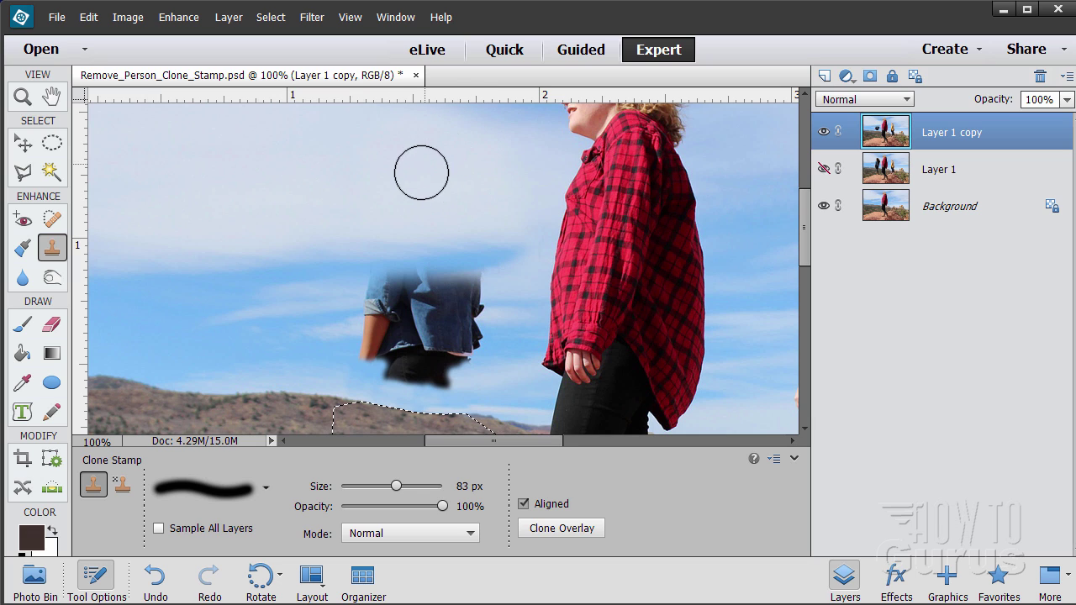
{"action": "mouse_move", "coordinate": [344, 301]}
{"action": "left_mouse_down"}
{"action": "mouse_move", "coordinate": [442, 292]}
{"action": "mouse_move", "coordinate": [455, 281]}
{"action": "mouse_move", "coordinate": [343, 295]}
{"action": "mouse_move", "coordinate": [378, 282]}
{"action": "left_mouse_up"}
{"action": "key", "text": "ctrl+z"}
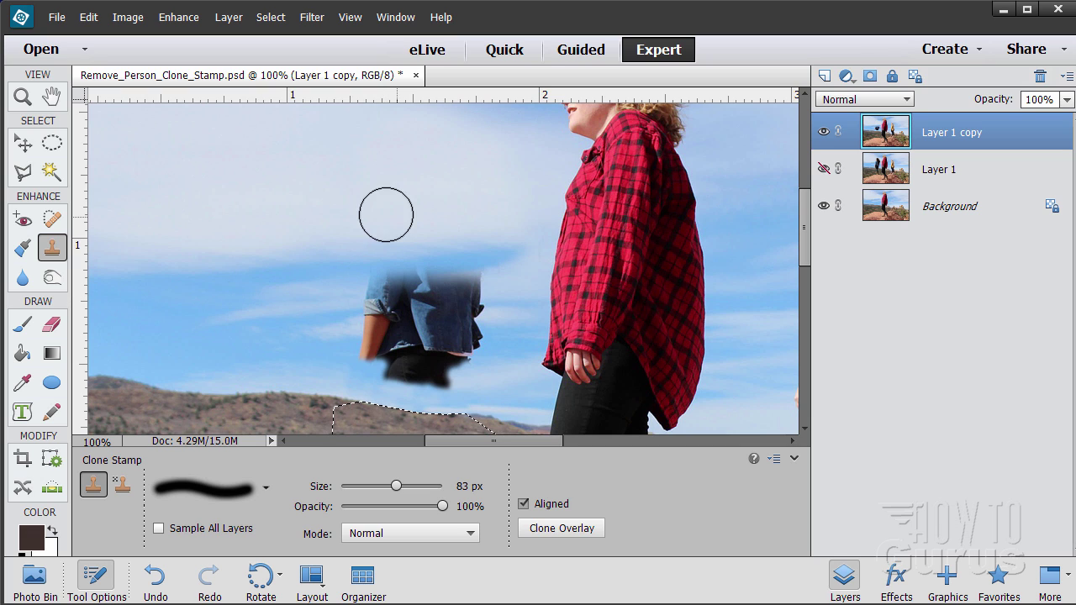
Step: Clone blue sky and thin clouds over the woman's remaining arm, jacket and trousers, reducing the brush to 42 px along the way
{"action": "left_click", "coordinate": [139, 322], "text": "alt"}
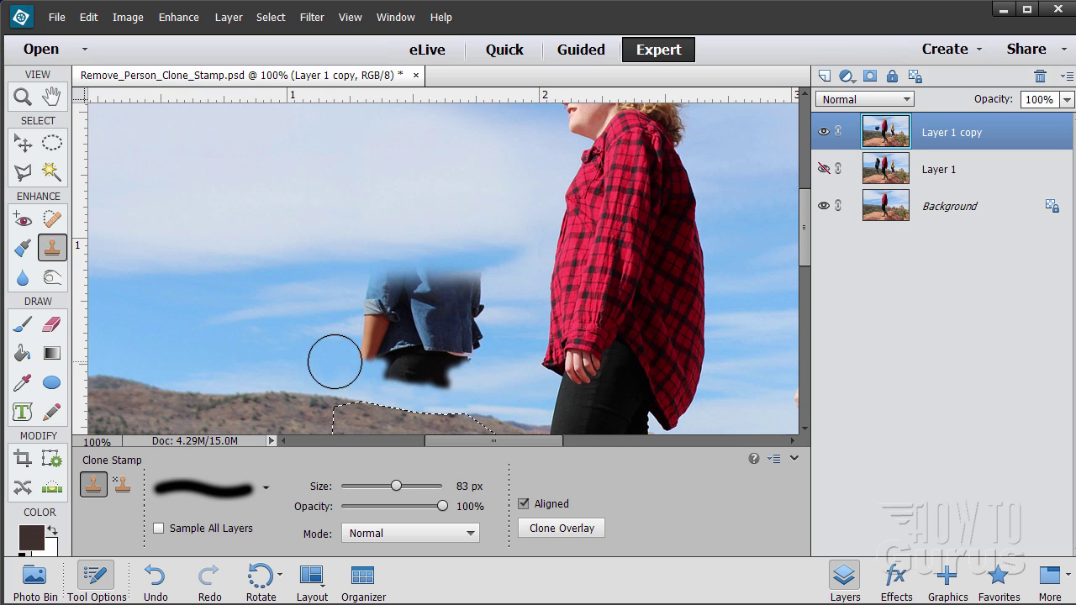
{"action": "mouse_move", "coordinate": [333, 362]}
{"action": "left_mouse_down"}
{"action": "mouse_move", "coordinate": [441, 373]}
{"action": "mouse_move", "coordinate": [406, 364]}
{"action": "mouse_move", "coordinate": [480, 335]}
{"action": "left_mouse_up"}
{"action": "left_click", "coordinate": [326, 303], "text": "alt"}
{"action": "mouse_move", "coordinate": [374, 325]}
{"action": "left_mouse_down"}
{"action": "mouse_move", "coordinate": [442, 305]}
{"action": "mouse_move", "coordinate": [377, 281]}
{"action": "mouse_move", "coordinate": [365, 288]}
{"action": "mouse_move", "coordinate": [485, 311]}
{"action": "mouse_move", "coordinate": [444, 283]}
{"action": "left_mouse_up"}
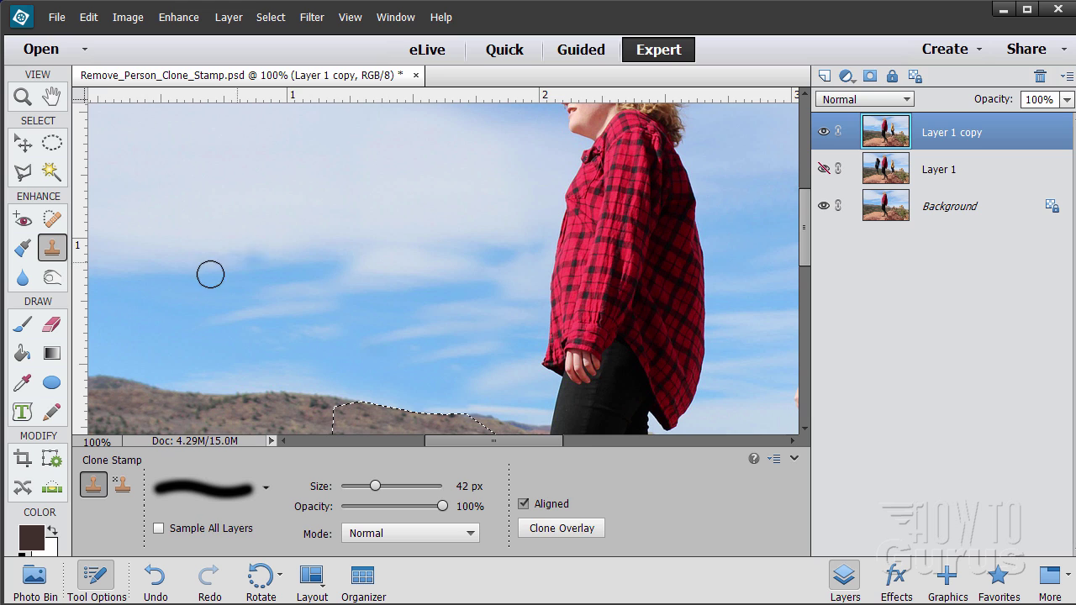
Step: Enlarge the Clone Stamp brush to 89 px for touching up the cloned sky where the woman stood
{"action": "left_click", "coordinate": [23, 97]}
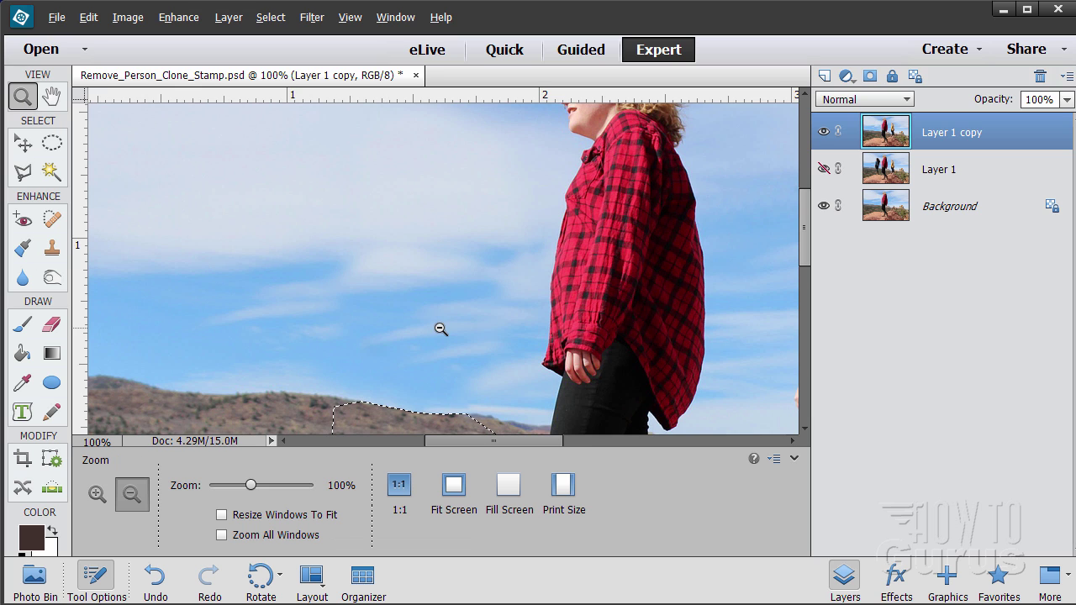
{"action": "left_click", "coordinate": [502, 314], "text": "alt"}
{"action": "left_click", "coordinate": [615, 310], "text": "alt"}
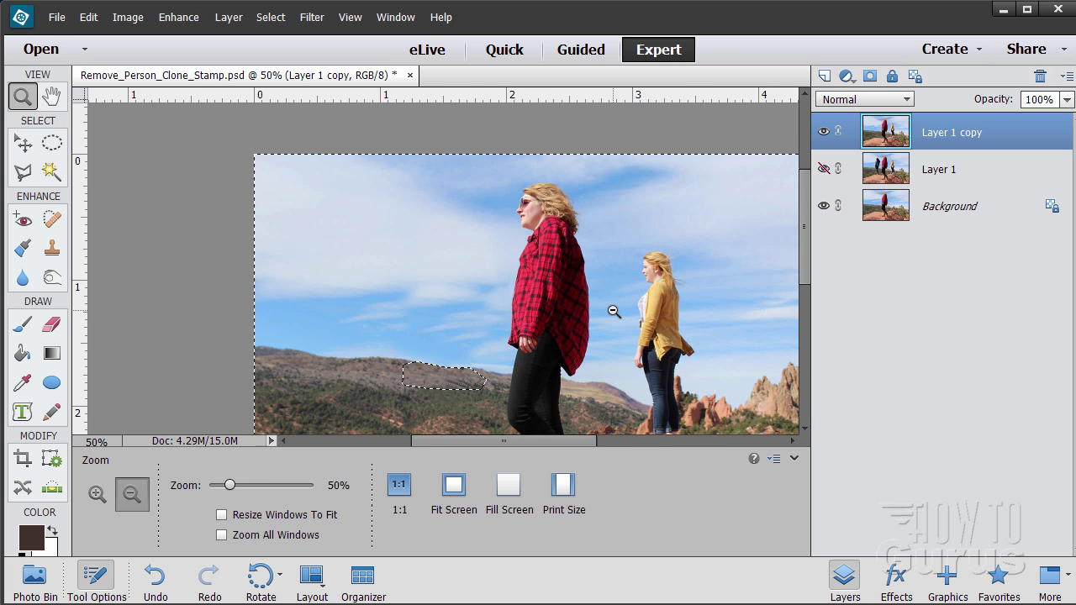
{"action": "left_click", "coordinate": [711, 297], "text": "alt"}
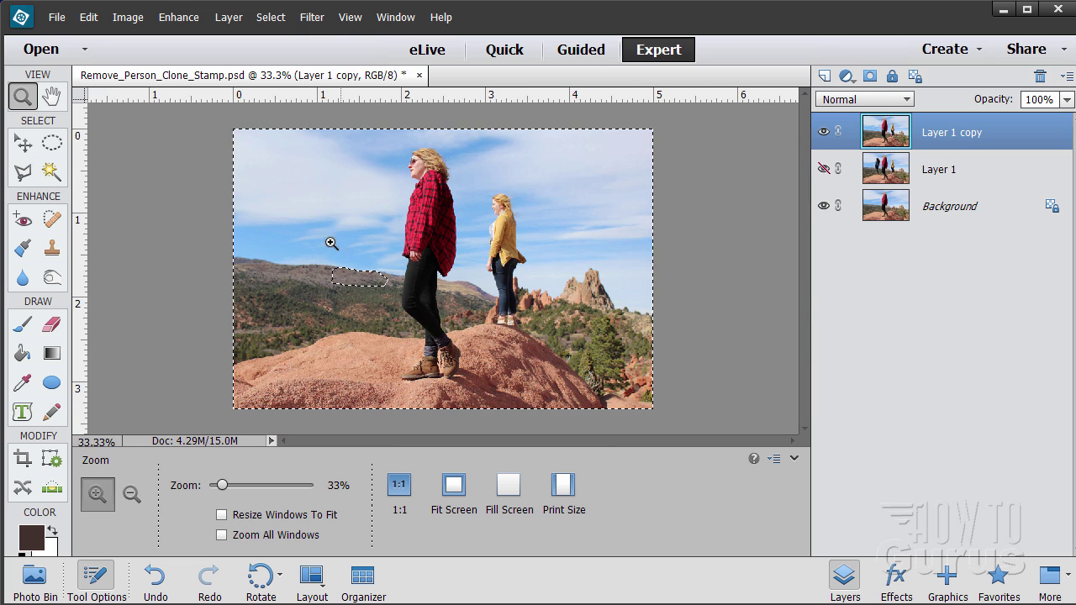
{"action": "left_click", "coordinate": [384, 255]}
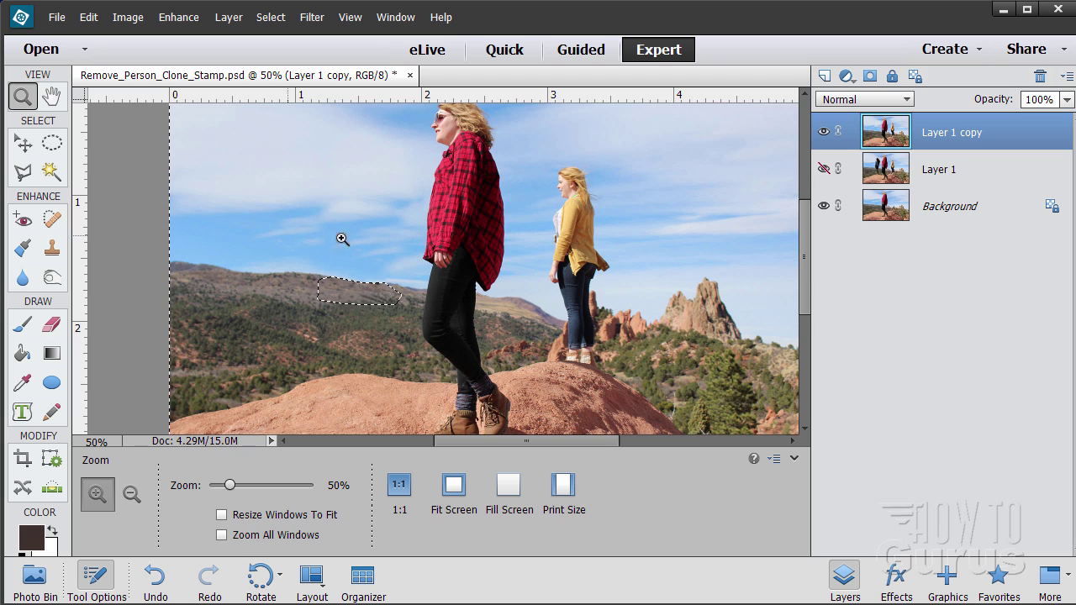
{"action": "left_click", "coordinate": [52, 247]}
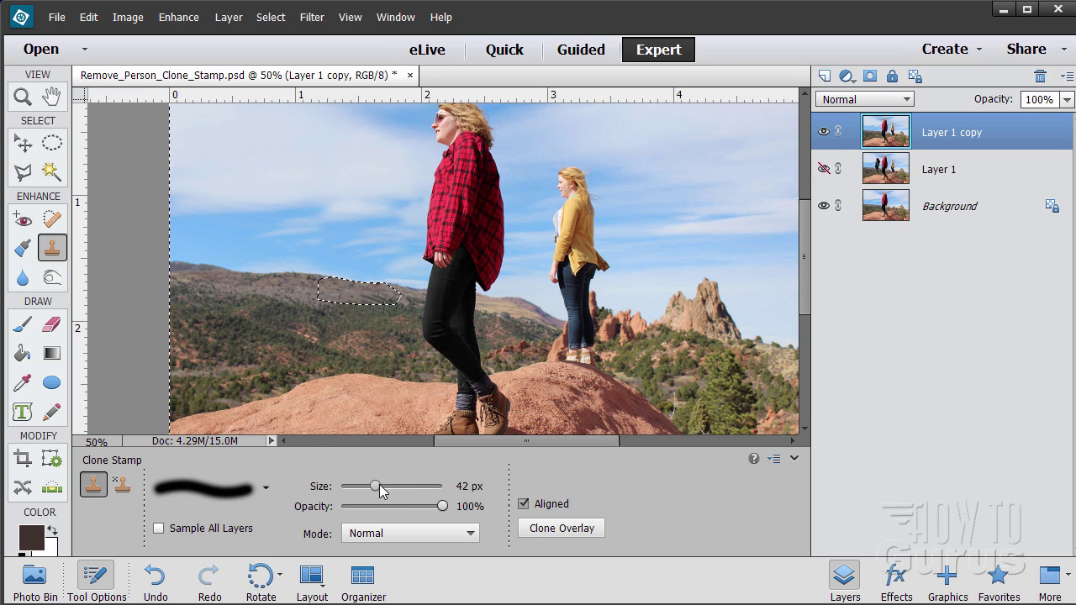
{"action": "left_click_drag", "start_coordinate": [380, 485], "coordinate": [402, 493]}
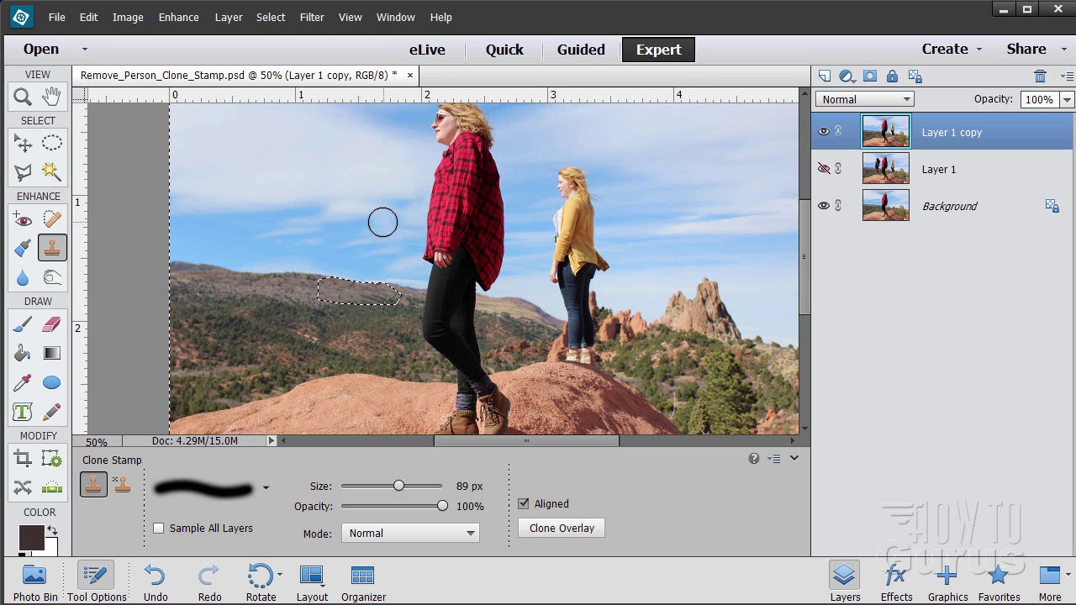
{"action": "left_click_drag", "start_coordinate": [383, 222], "coordinate": [332, 229]}
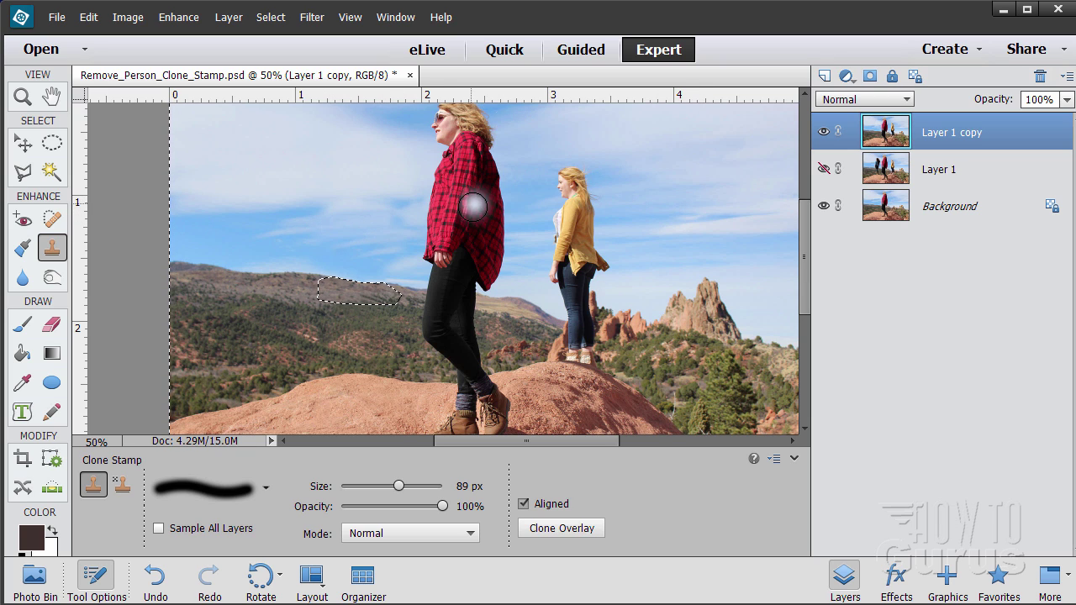
{"action": "left_click_drag", "start_coordinate": [393, 228], "coordinate": [308, 224]}
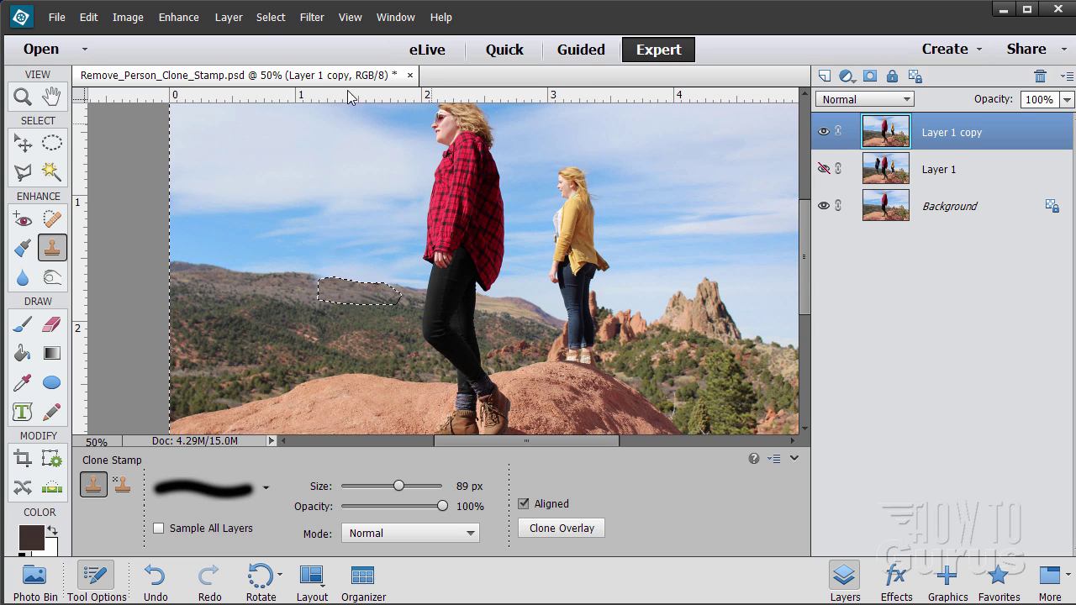
Step: Remove the selection and switch the Clone Stamp to a hard-edged 19 px brush for repairing the ridge line
{"action": "left_click", "coordinate": [265, 17]}
{"action": "left_click", "coordinate": [263, 53]}
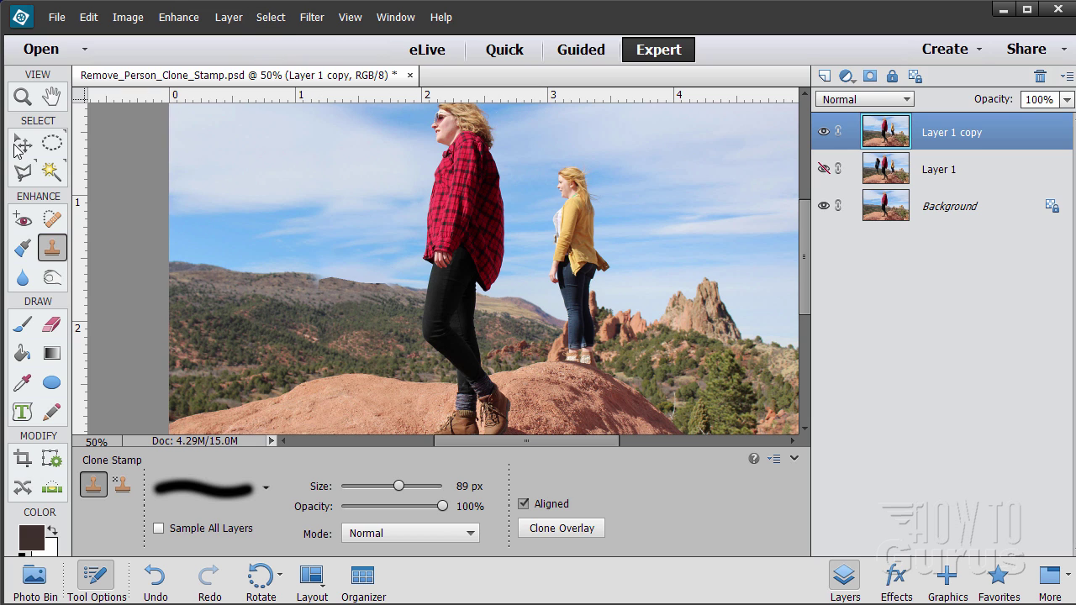
{"action": "left_click", "coordinate": [23, 97]}
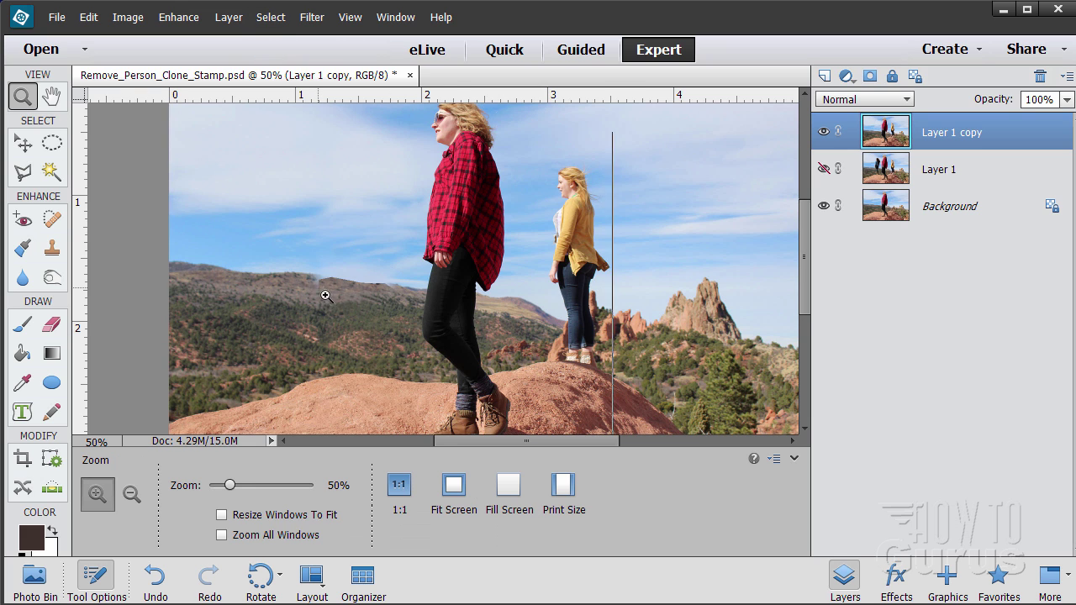
{"action": "left_click", "coordinate": [317, 289]}
{"action": "left_click", "coordinate": [314, 287]}
{"action": "left_click", "coordinate": [310, 286]}
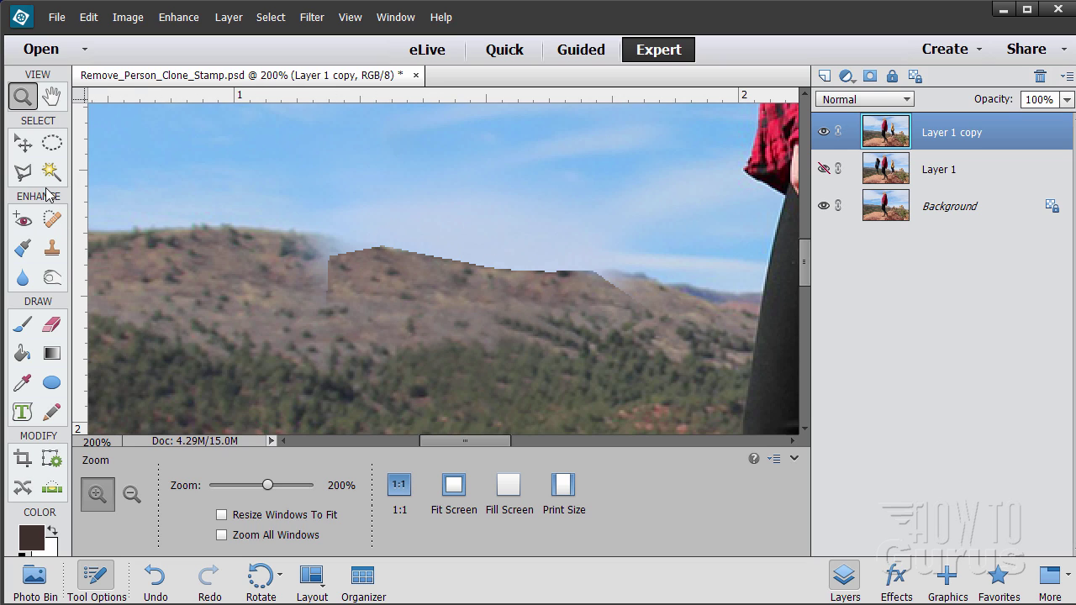
{"action": "left_click", "coordinate": [52, 251]}
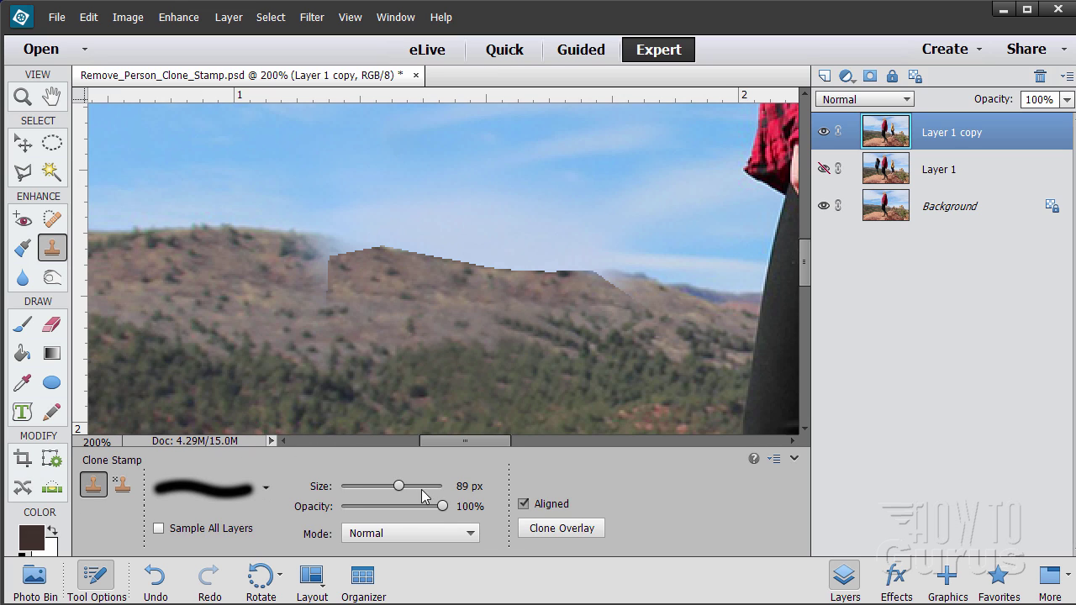
{"action": "left_click_drag", "start_coordinate": [362, 488], "coordinate": [357, 487]}
{"action": "left_click", "coordinate": [266, 487]}
{"action": "left_click", "coordinate": [167, 343]}
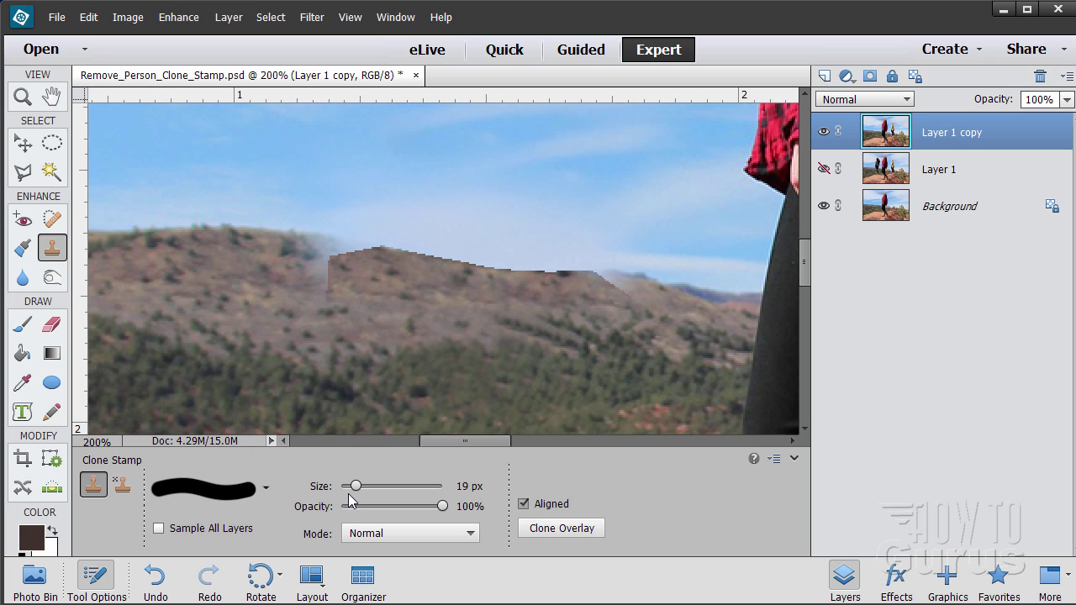
Step: Clone the neighbouring hillside and ridge edge over the blurred gap and vertical seam at the left end of the rebuilt ridge
{"action": "left_click", "coordinate": [230, 259], "text": "alt"}
{"action": "mouse_move", "coordinate": [307, 253]}
{"action": "left_mouse_down"}
{"action": "mouse_move", "coordinate": [308, 243]}
{"action": "mouse_move", "coordinate": [325, 256]}
{"action": "mouse_move", "coordinate": [377, 258]}
{"action": "mouse_move", "coordinate": [330, 261]}
{"action": "mouse_move", "coordinate": [295, 247]}
{"action": "mouse_move", "coordinate": [320, 281]}
{"action": "mouse_move", "coordinate": [314, 293]}
{"action": "left_mouse_up"}
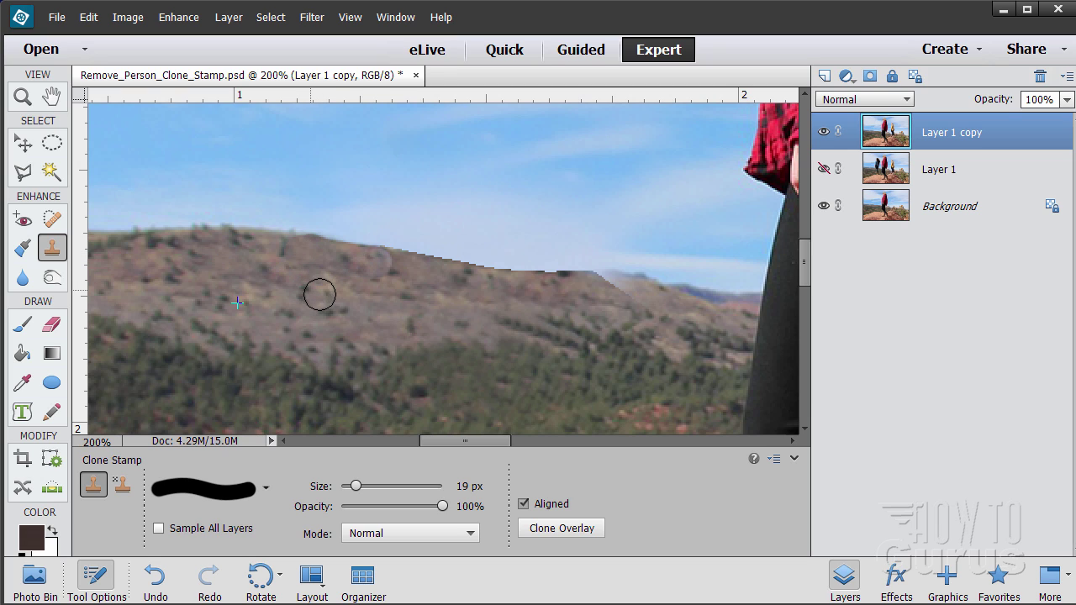
Step: Clone neighbouring hillside texture over the pale patch on the slope and the gap at the ridge's right end
{"action": "left_click", "coordinate": [391, 274]}
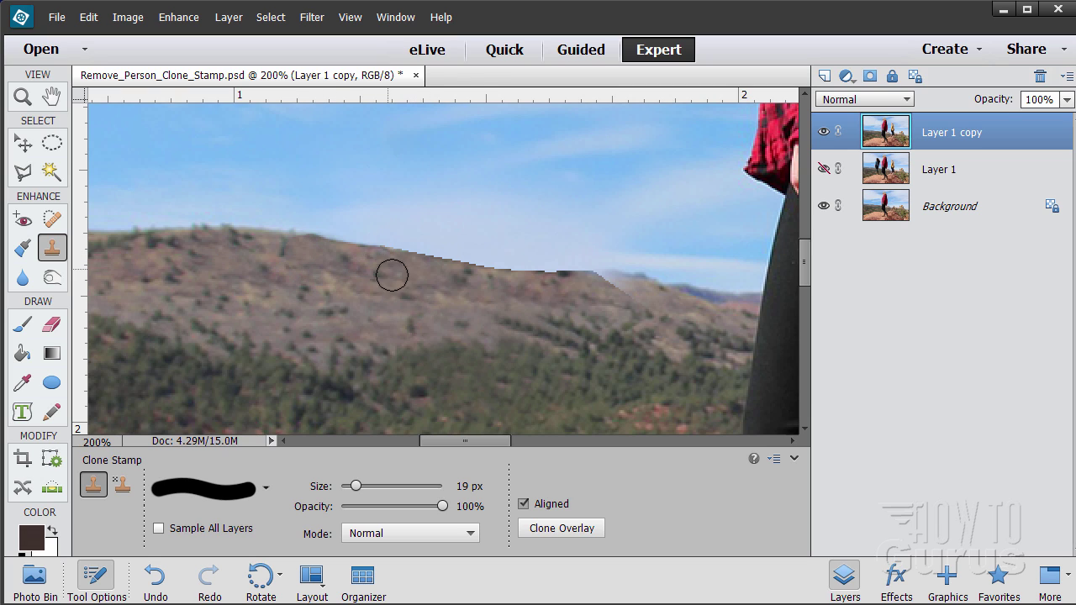
{"action": "left_click", "coordinate": [554, 305], "text": "alt"}
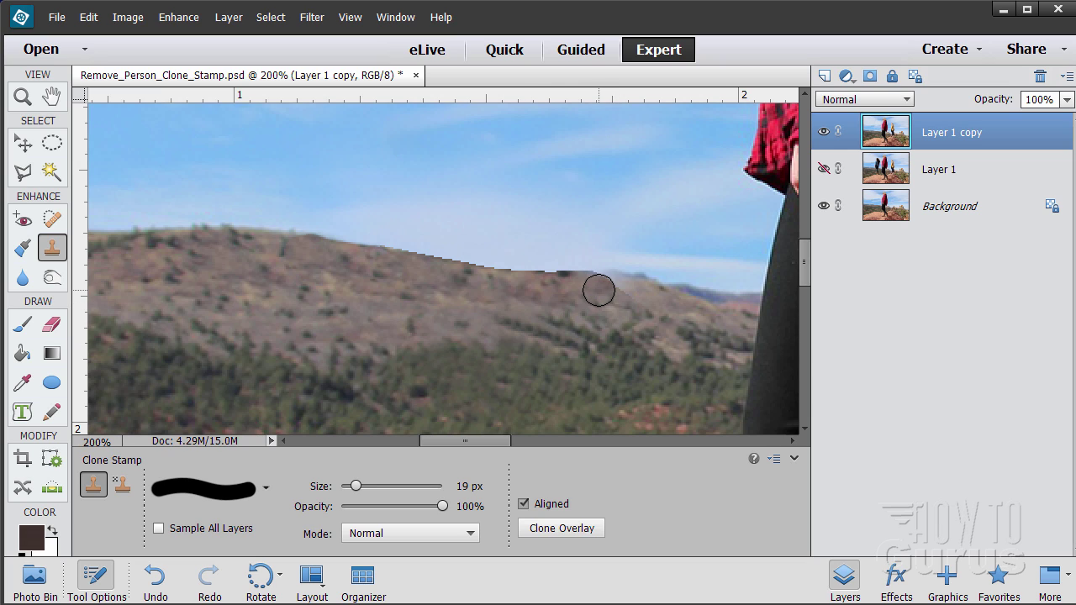
{"action": "left_click_drag", "start_coordinate": [598, 291], "coordinate": [621, 290]}
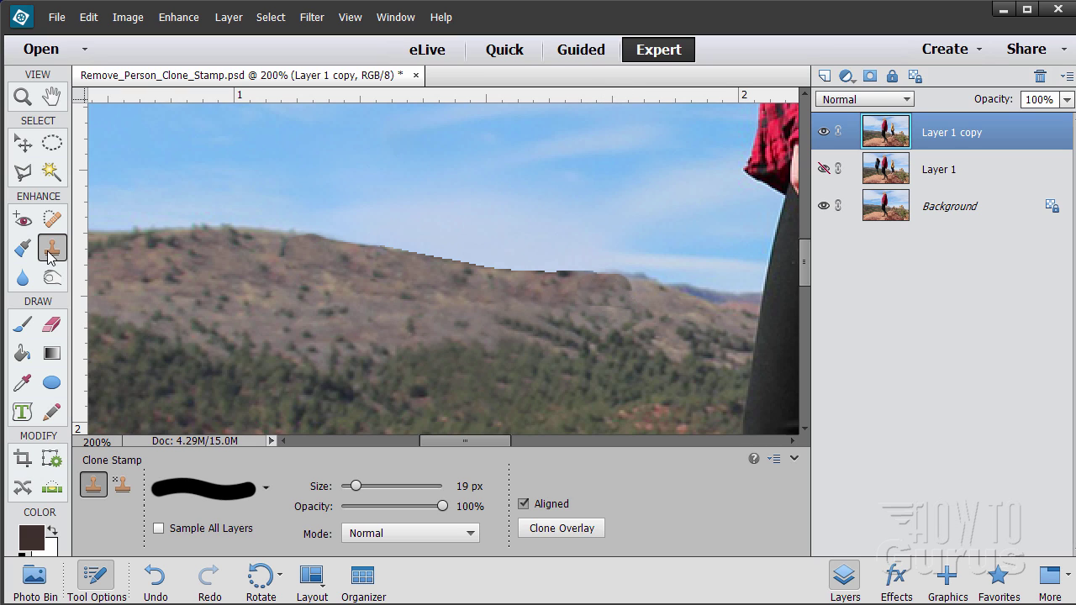
Step: Switch to a soft 27 px Clone Stamp brush, enlarge it to 31 px, and blend the hard clone edge at the ridge's right end
{"action": "left_click", "coordinate": [263, 488]}
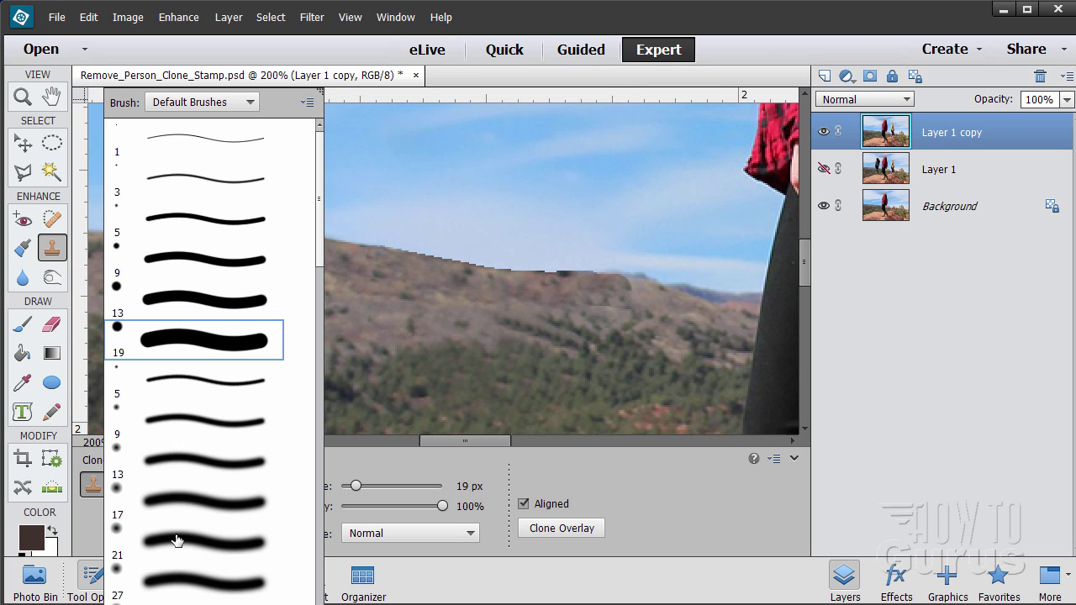
{"action": "left_click", "coordinate": [175, 582]}
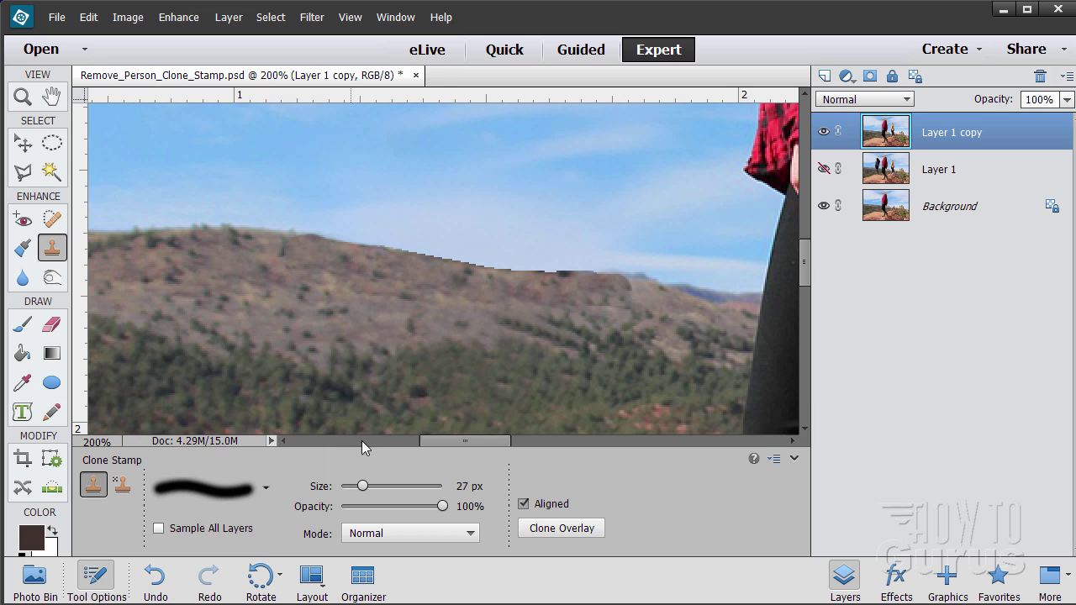
{"action": "left_click_drag", "start_coordinate": [363, 486], "coordinate": [365, 486]}
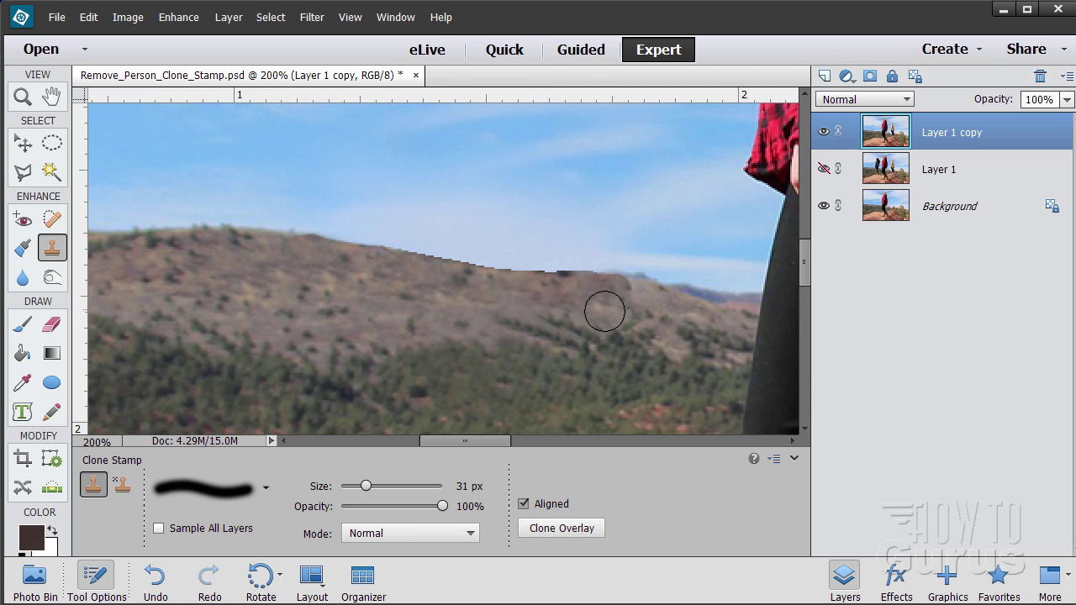
{"action": "mouse_move", "coordinate": [602, 305]}
{"action": "left_mouse_down"}
{"action": "mouse_move", "coordinate": [621, 295]}
{"action": "mouse_move", "coordinate": [620, 304]}
{"action": "mouse_move", "coordinate": [598, 291]}
{"action": "mouse_move", "coordinate": [630, 297]}
{"action": "mouse_move", "coordinate": [620, 296]}
{"action": "left_mouse_up"}
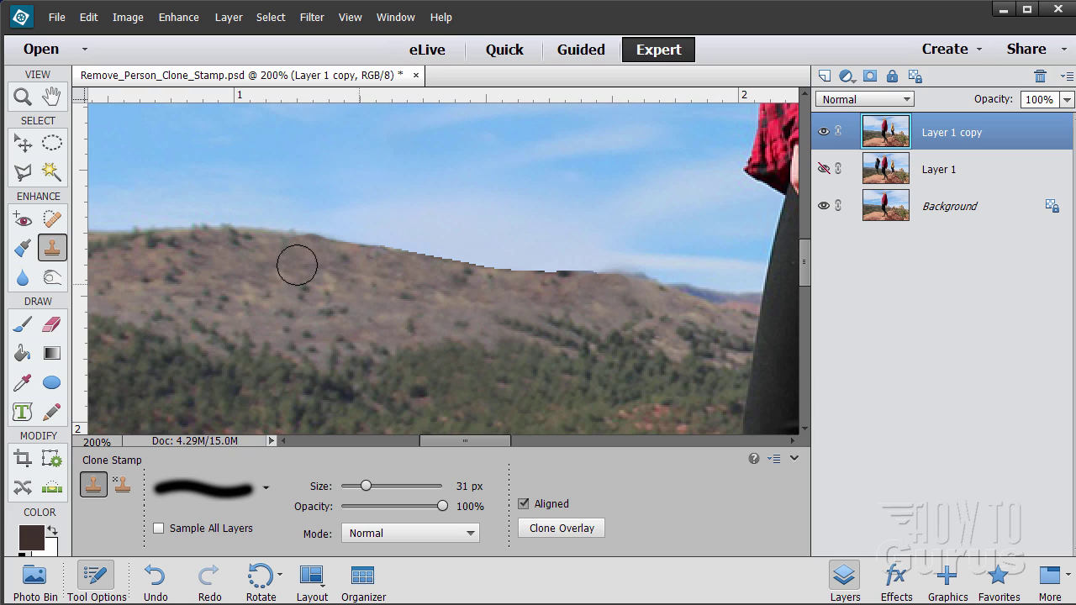
Step: Smooth the jagged ridge line against the sky with the Blur tool at 13 px and 21% strength
{"action": "key", "text": "v"}
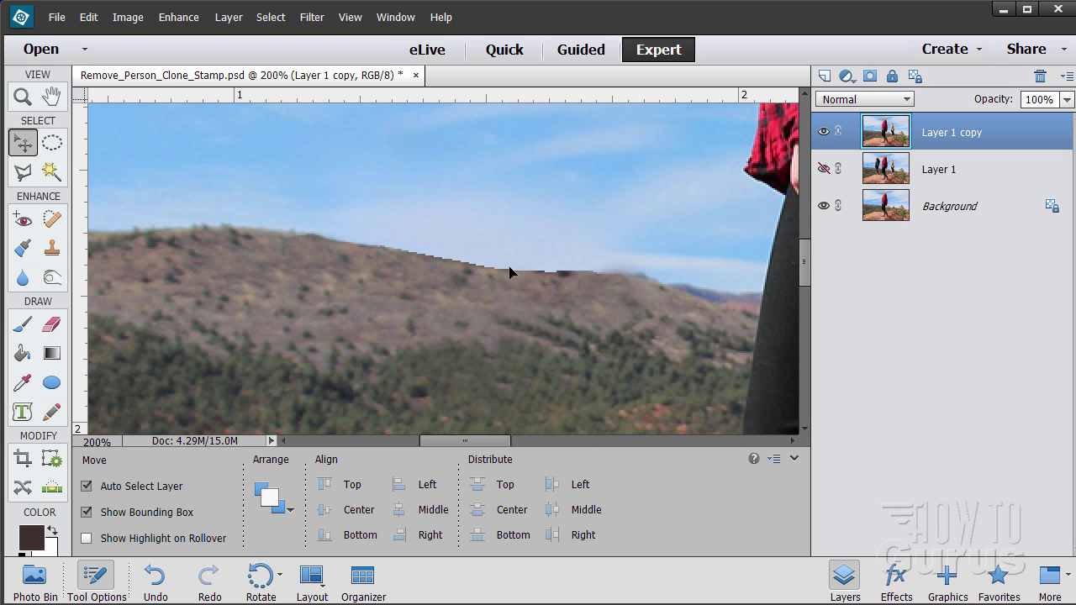
{"action": "left_click", "coordinate": [22, 278]}
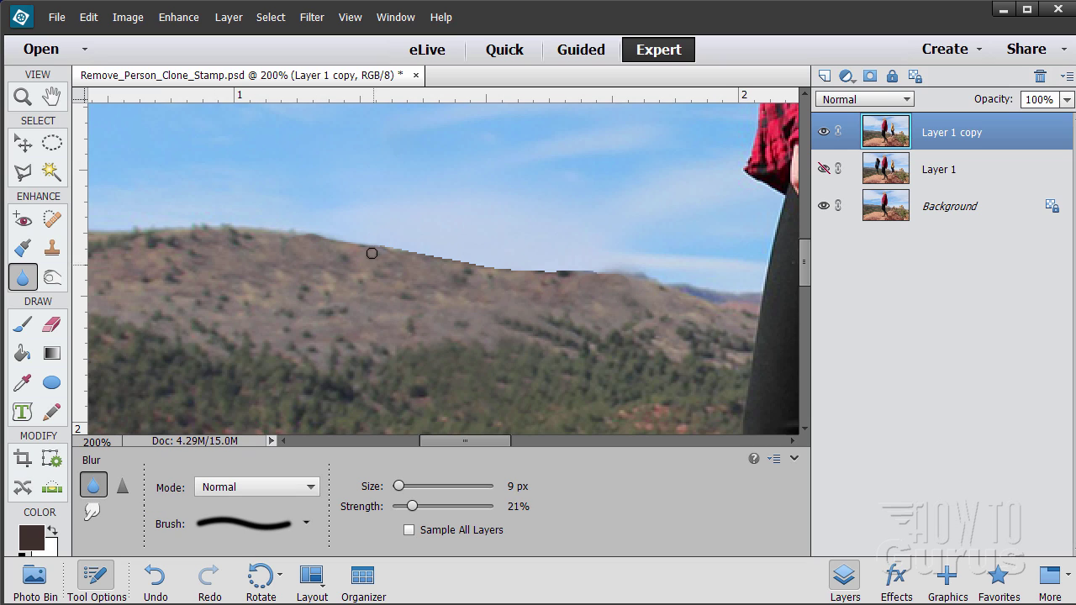
{"action": "left_click_drag", "start_coordinate": [398, 492], "coordinate": [402, 492]}
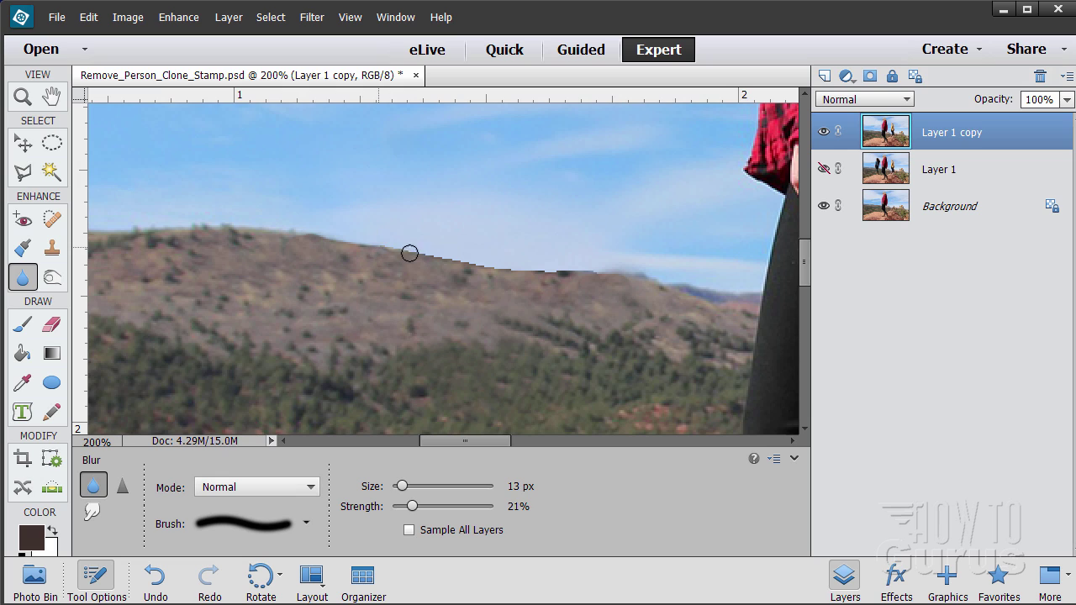
{"action": "mouse_move", "coordinate": [394, 251]}
{"action": "left_mouse_down"}
{"action": "mouse_move", "coordinate": [504, 267]}
{"action": "mouse_move", "coordinate": [365, 248]}
{"action": "mouse_move", "coordinate": [543, 271]}
{"action": "left_mouse_up"}
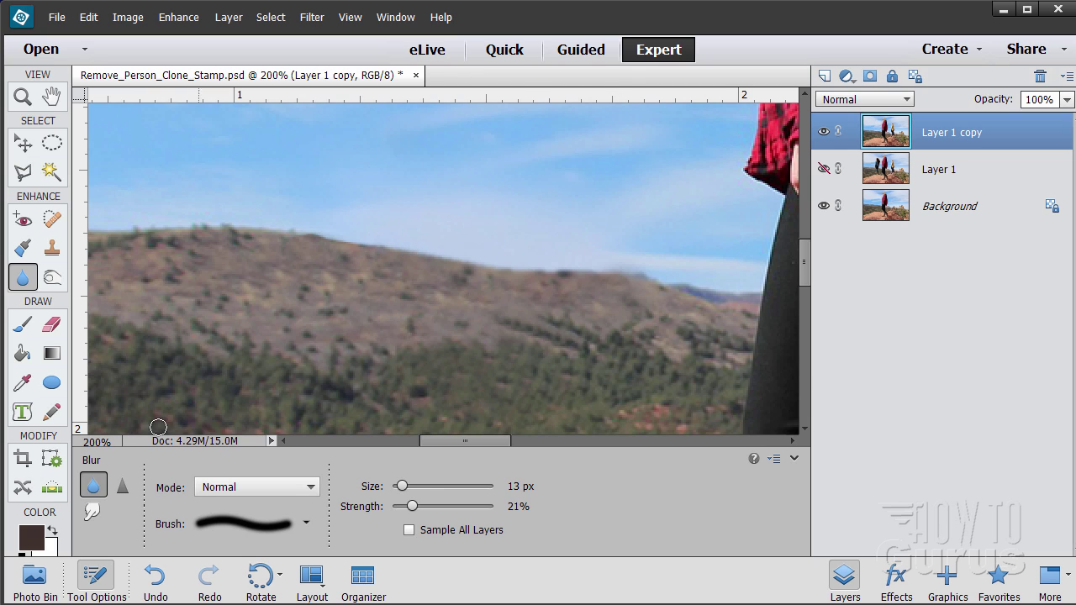
Step: Set the Sharpen tool to a 15 px brush and check the rebuilt ridge line in the whole photo
{"action": "left_click", "coordinate": [122, 485]}
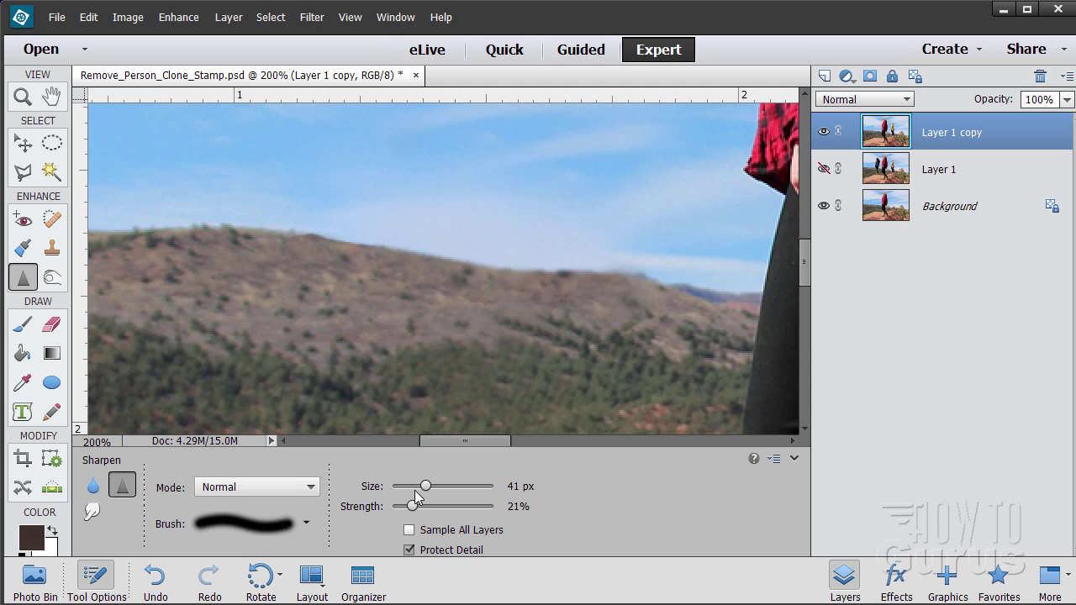
{"action": "left_click_drag", "start_coordinate": [425, 486], "coordinate": [406, 486]}
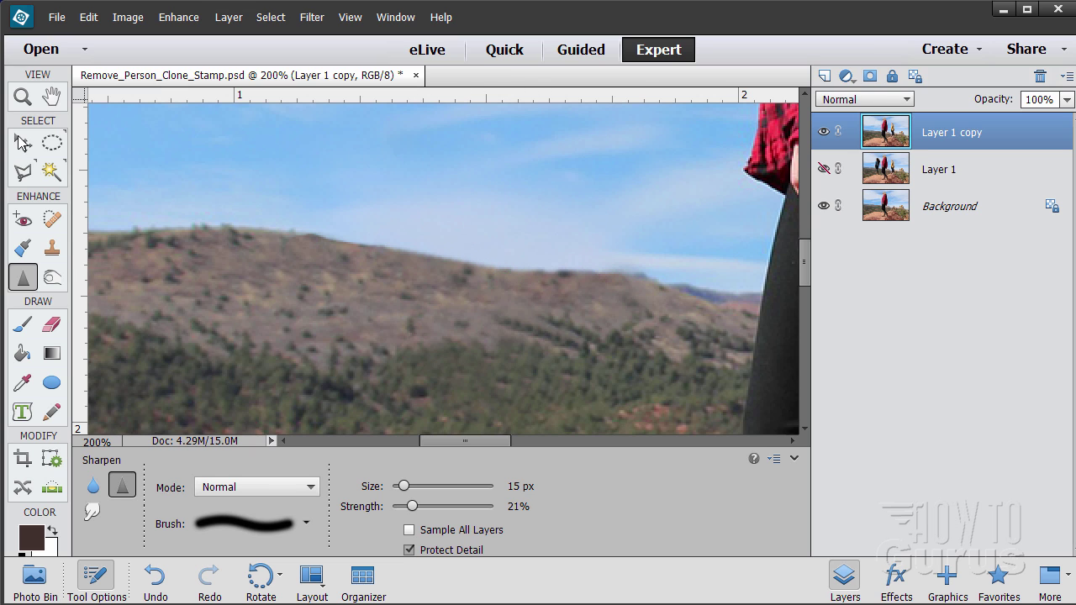
{"action": "left_click", "coordinate": [27, 98]}
{"action": "left_click", "coordinate": [497, 327], "text": "alt"}
{"action": "left_click", "coordinate": [502, 328], "text": "alt"}
{"action": "left_click", "coordinate": [502, 328], "text": "alt"}
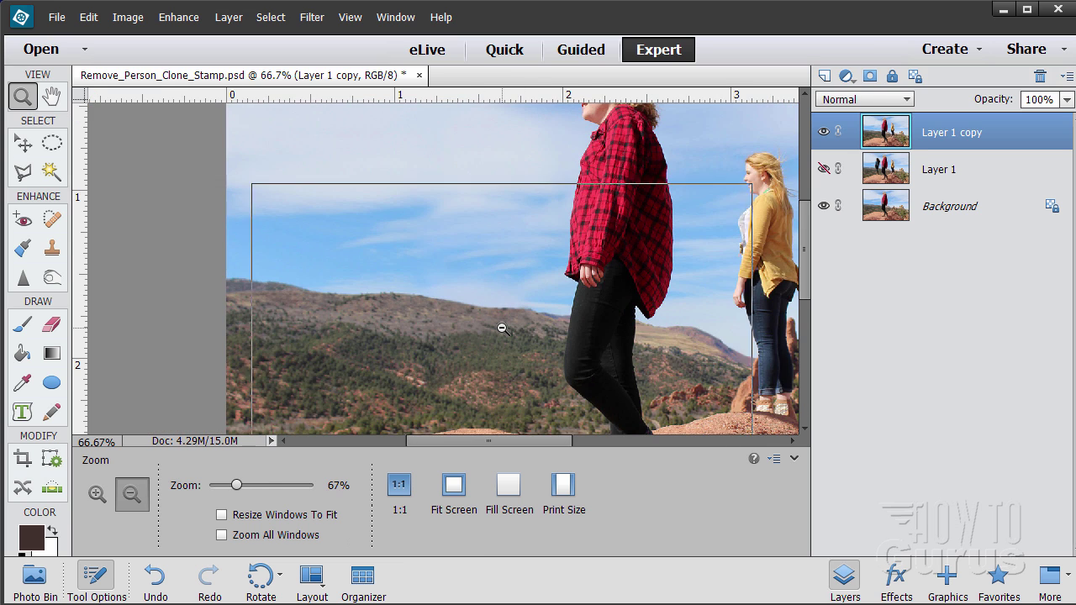
{"action": "left_click", "coordinate": [501, 328], "text": "alt"}
{"action": "left_click", "coordinate": [547, 330], "text": "alt"}
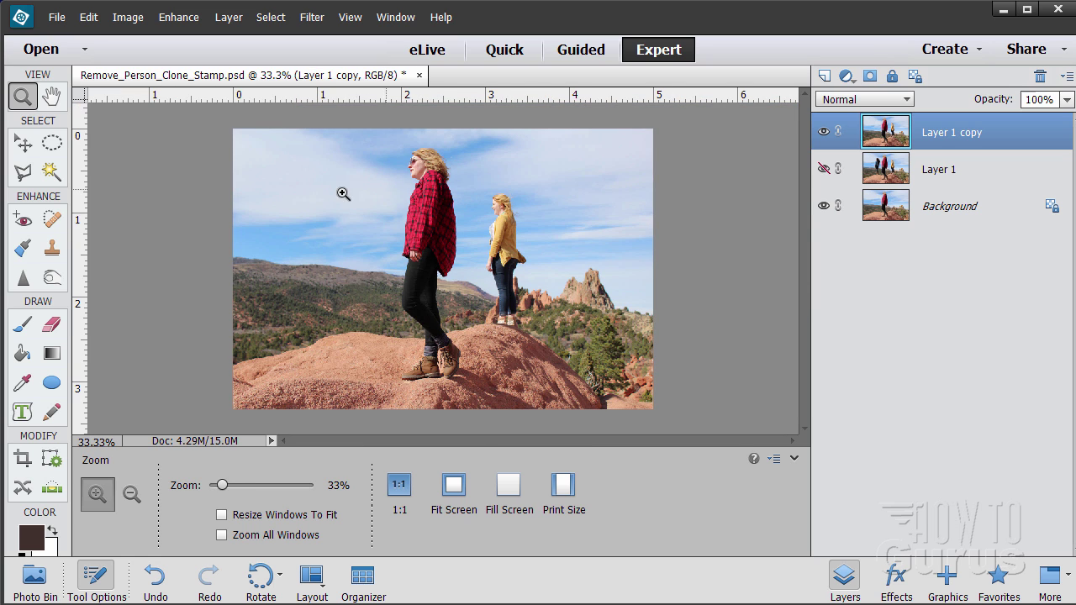
Step: Soften the jagged upper edge of the foreground rock with the Blur tool at 13 px
{"action": "left_click", "coordinate": [366, 349]}
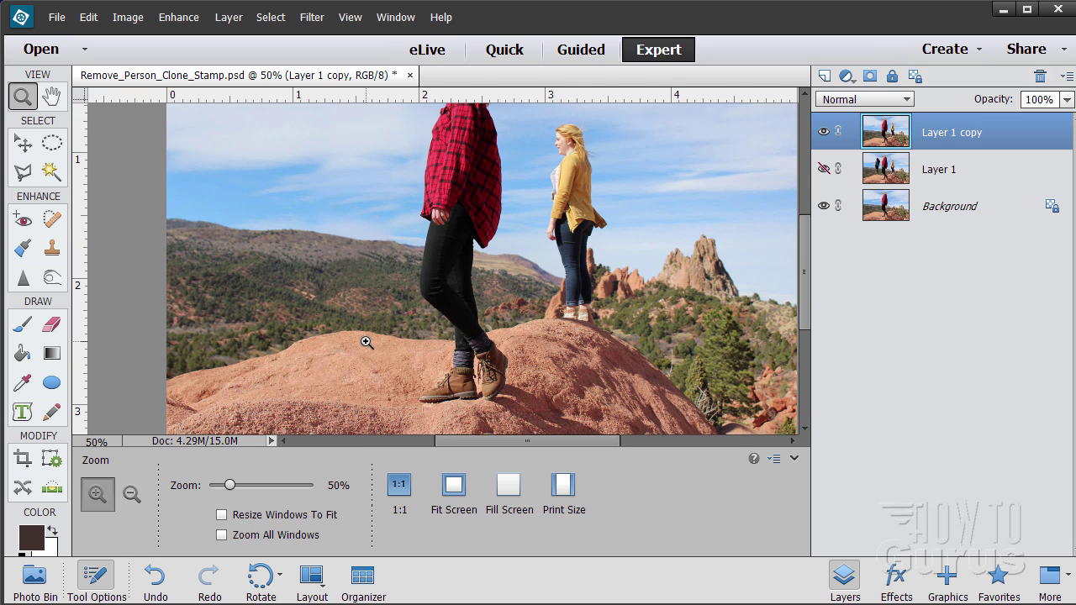
{"action": "left_click", "coordinate": [361, 351]}
{"action": "left_click", "coordinate": [361, 352]}
{"action": "left_click", "coordinate": [351, 342]}
{"action": "left_click", "coordinate": [356, 340]}
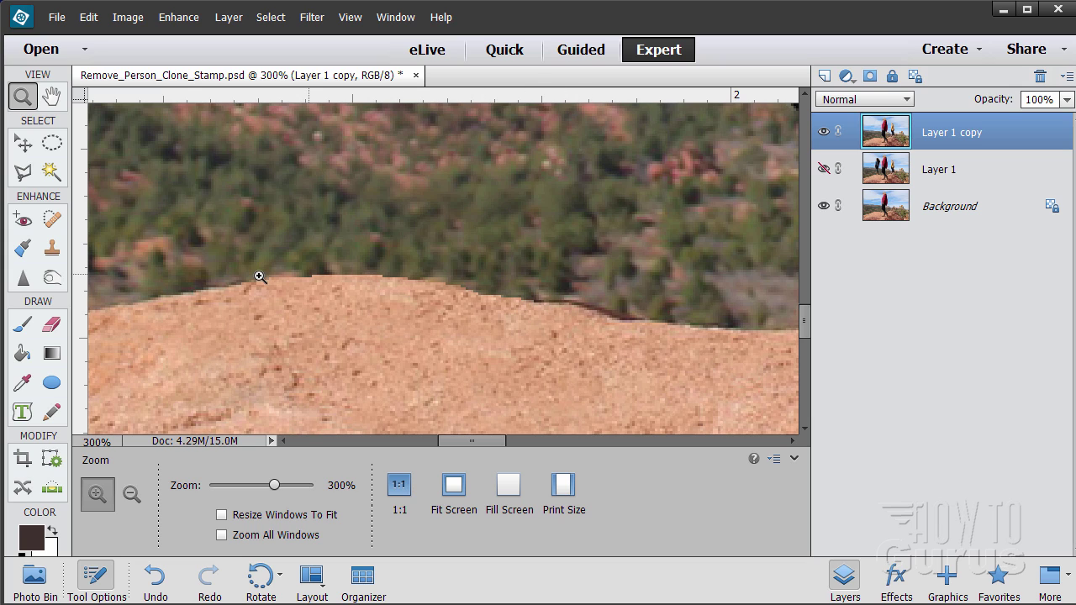
{"action": "left_click", "coordinate": [21, 282]}
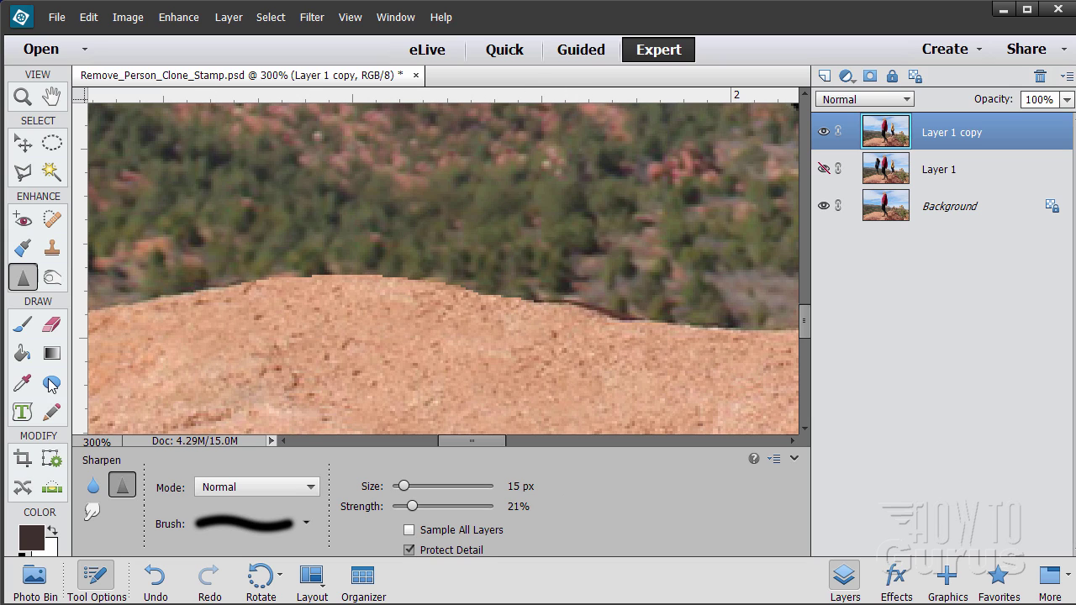
{"action": "left_click", "coordinate": [92, 484]}
{"action": "mouse_move", "coordinate": [220, 292]}
{"action": "left_mouse_down"}
{"action": "mouse_move", "coordinate": [381, 277]}
{"action": "mouse_move", "coordinate": [323, 272]}
{"action": "mouse_move", "coordinate": [530, 300]}
{"action": "mouse_move", "coordinate": [575, 309]}
{"action": "mouse_move", "coordinate": [585, 328]}
{"action": "mouse_move", "coordinate": [461, 288]}
{"action": "mouse_move", "coordinate": [358, 279]}
{"action": "mouse_move", "coordinate": [161, 300]}
{"action": "mouse_move", "coordinate": [451, 306]}
{"action": "mouse_move", "coordinate": [723, 330]}
{"action": "mouse_move", "coordinate": [470, 332]}
{"action": "mouse_move", "coordinate": [456, 298]}
{"action": "mouse_move", "coordinate": [425, 282]}
{"action": "mouse_move", "coordinate": [444, 285]}
{"action": "mouse_move", "coordinate": [301, 294]}
{"action": "mouse_move", "coordinate": [279, 287]}
{"action": "mouse_move", "coordinate": [438, 285]}
{"action": "mouse_move", "coordinate": [271, 285]}
{"action": "mouse_move", "coordinate": [287, 272]}
{"action": "mouse_move", "coordinate": [458, 273]}
{"action": "mouse_move", "coordinate": [291, 267]}
{"action": "left_mouse_up"}
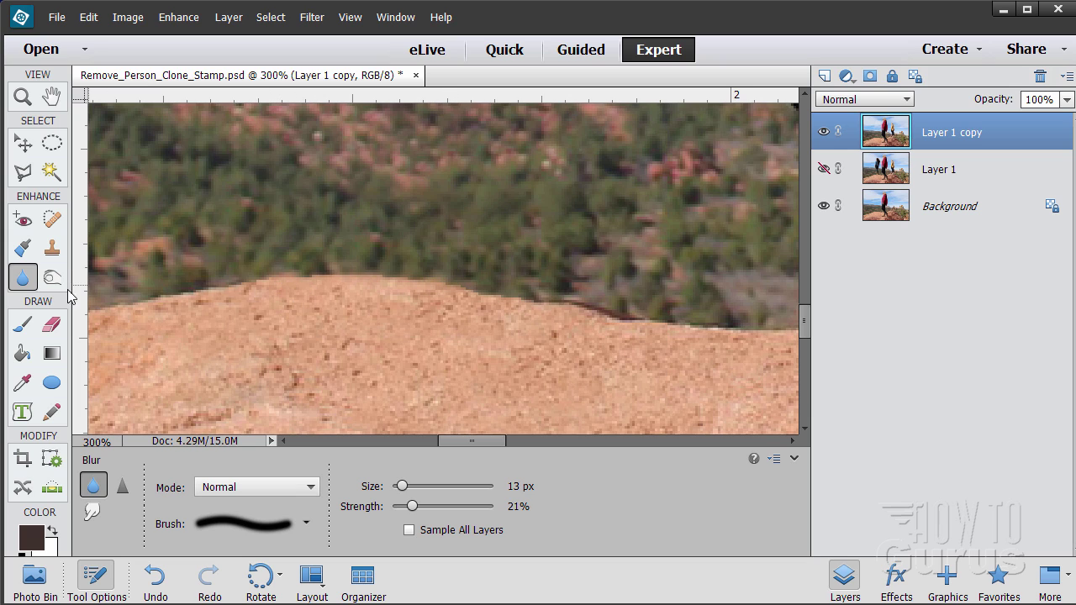
Step: Touch up the rock's upper edge with the Sharpen tool, and reduce both the Sharpen and Blur brushes to 8 px
{"action": "left_click", "coordinate": [116, 485]}
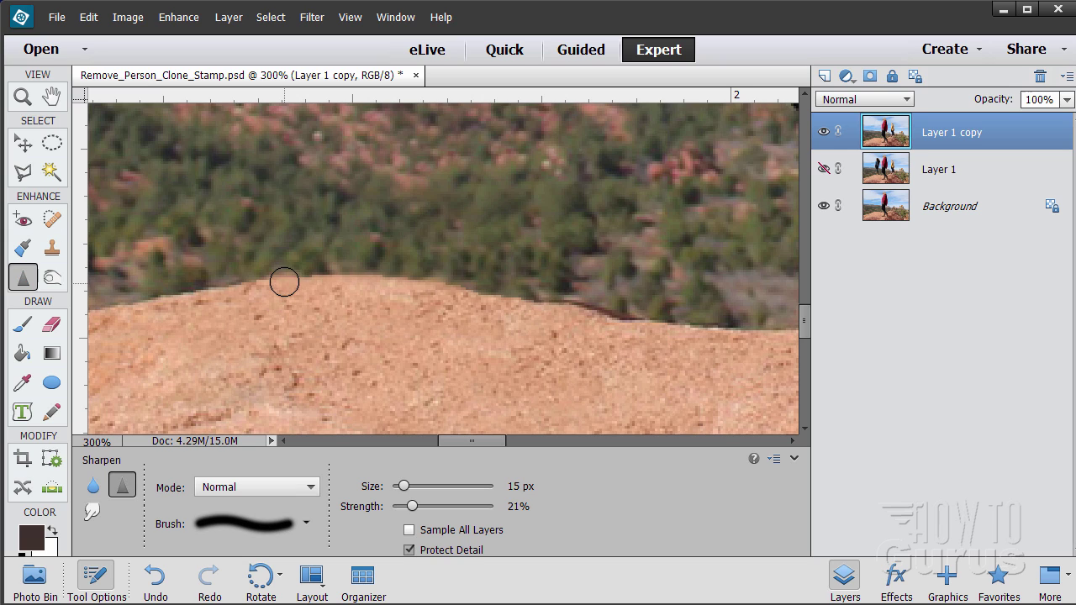
{"action": "mouse_move", "coordinate": [284, 281]}
{"action": "left_mouse_down"}
{"action": "mouse_move", "coordinate": [437, 286]}
{"action": "mouse_move", "coordinate": [412, 314]}
{"action": "mouse_move", "coordinate": [420, 283]}
{"action": "mouse_move", "coordinate": [278, 278]}
{"action": "left_mouse_up"}
{"action": "left_click_drag", "start_coordinate": [400, 487], "coordinate": [397, 487]}
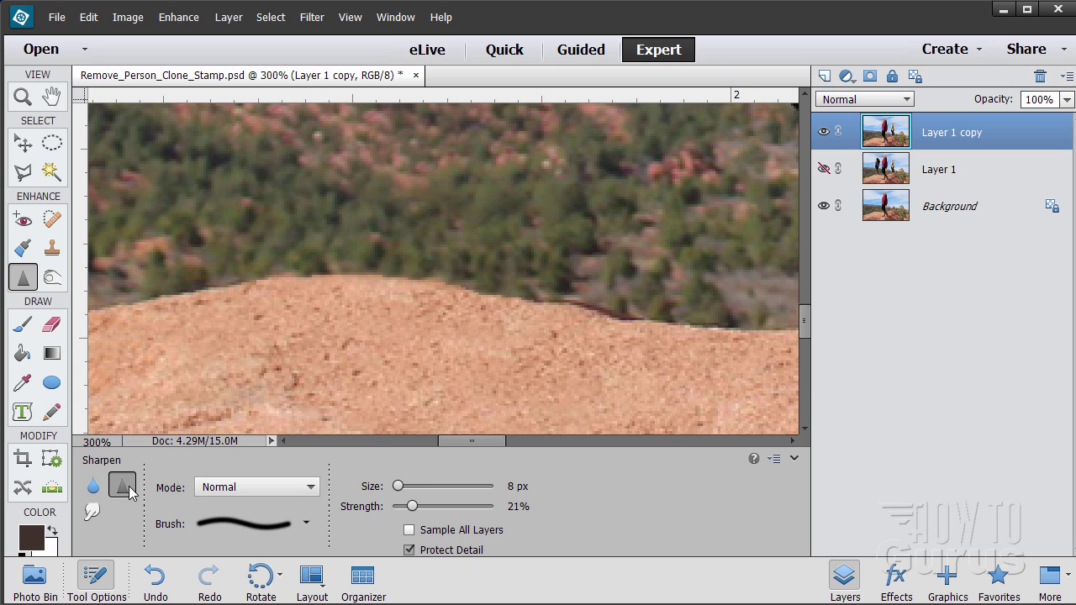
{"action": "left_click", "coordinate": [93, 486]}
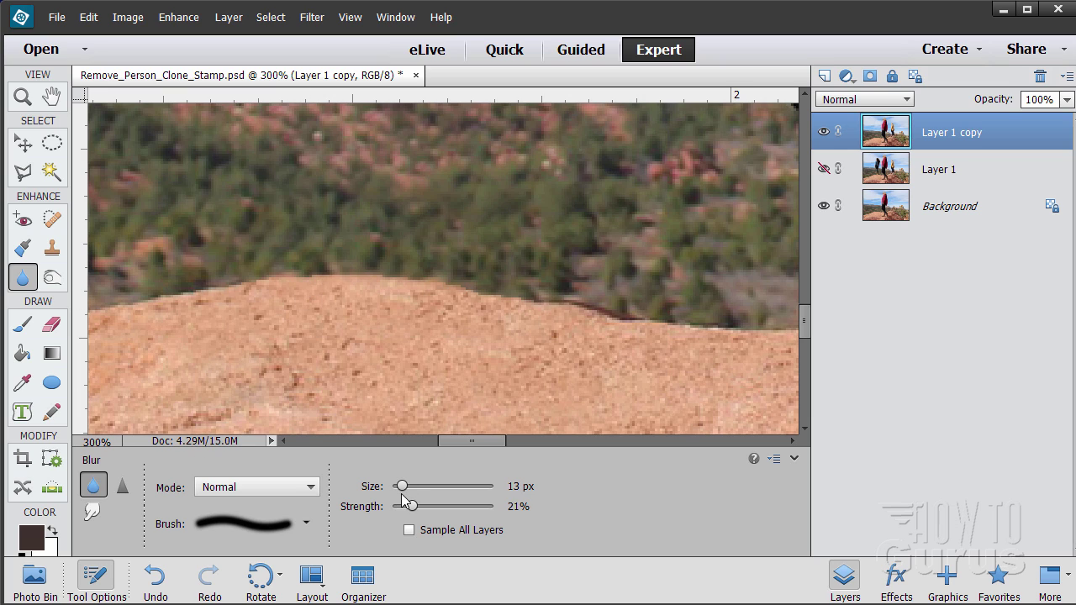
{"action": "left_click_drag", "start_coordinate": [401, 488], "coordinate": [397, 487]}
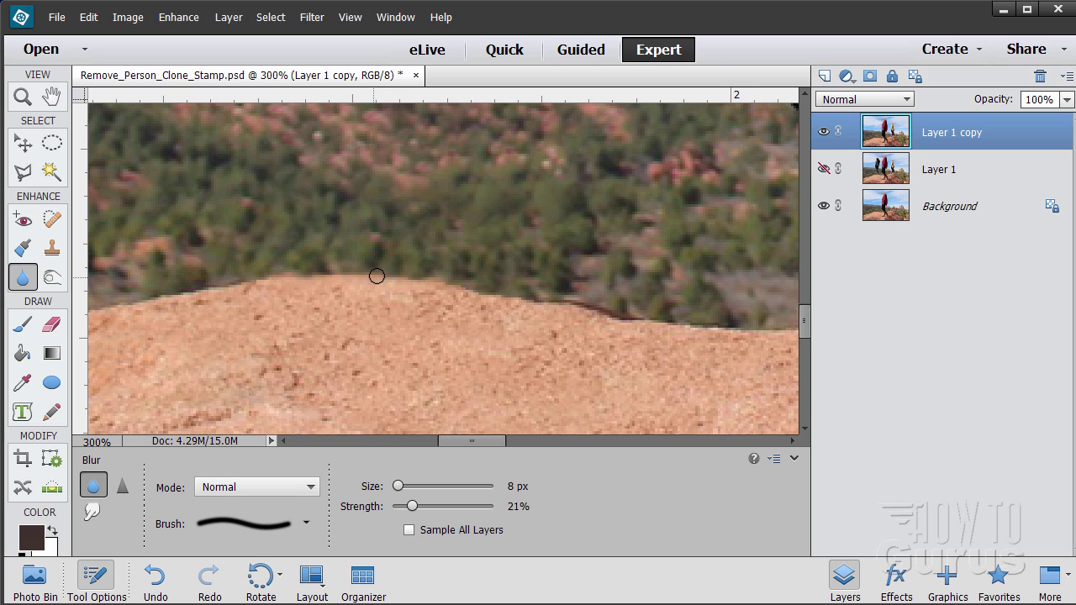
Step: Examine the repaired ridge line, hillside and rock edge in the context of the wider photo
{"action": "left_click", "coordinate": [22, 97]}
{"action": "left_click", "coordinate": [428, 344], "text": "alt"}
{"action": "left_click", "coordinate": [434, 335], "text": "alt"}
{"action": "left_click", "coordinate": [435, 329], "text": "alt"}
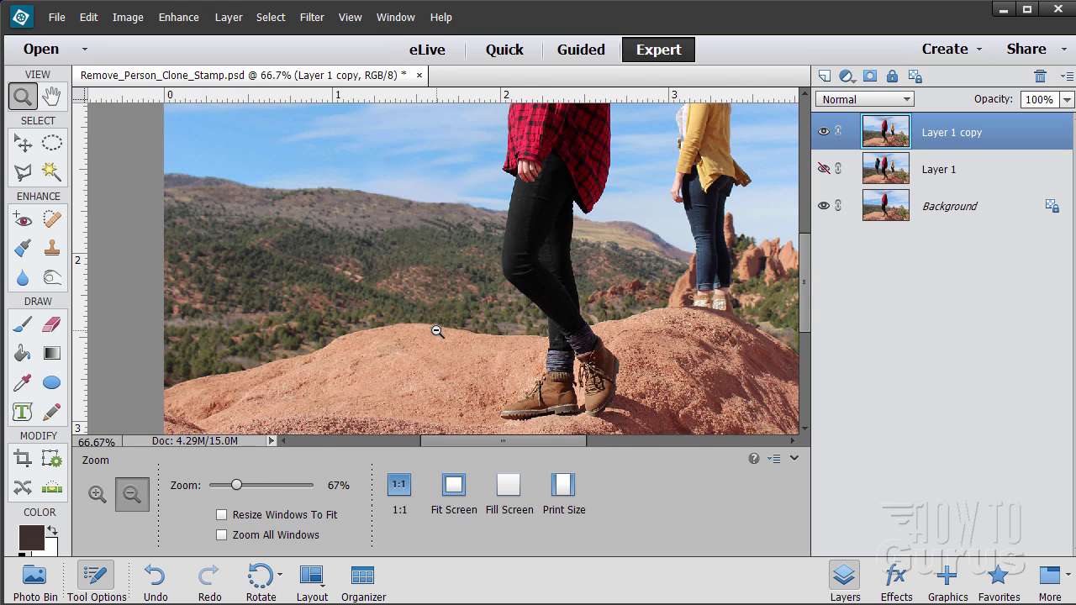
{"action": "left_click", "coordinate": [436, 331], "text": "alt"}
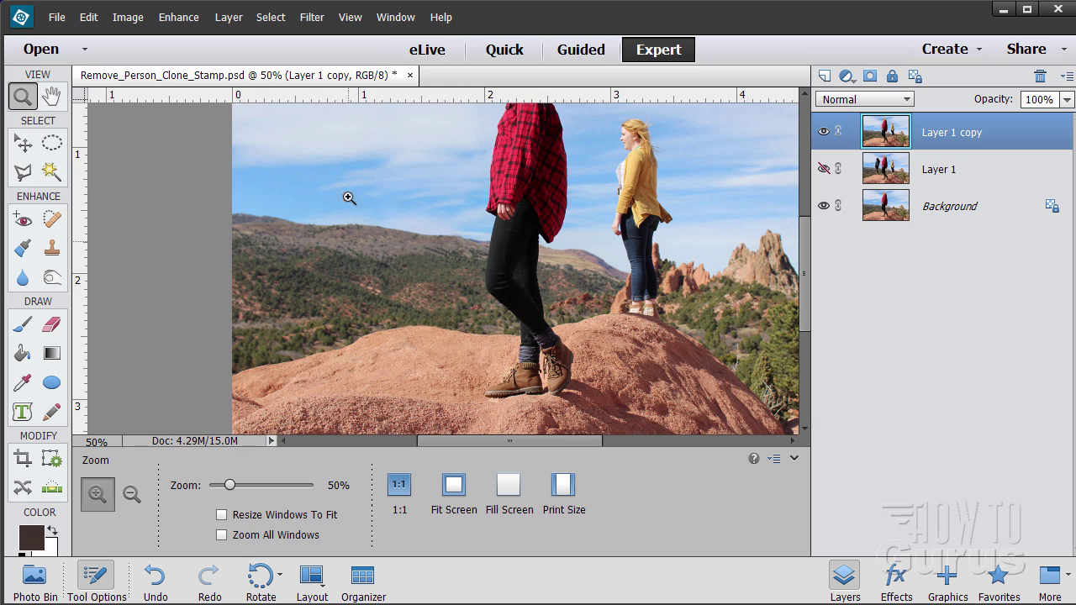
{"action": "left_click_drag", "start_coordinate": [561, 445], "coordinate": [595, 442]}
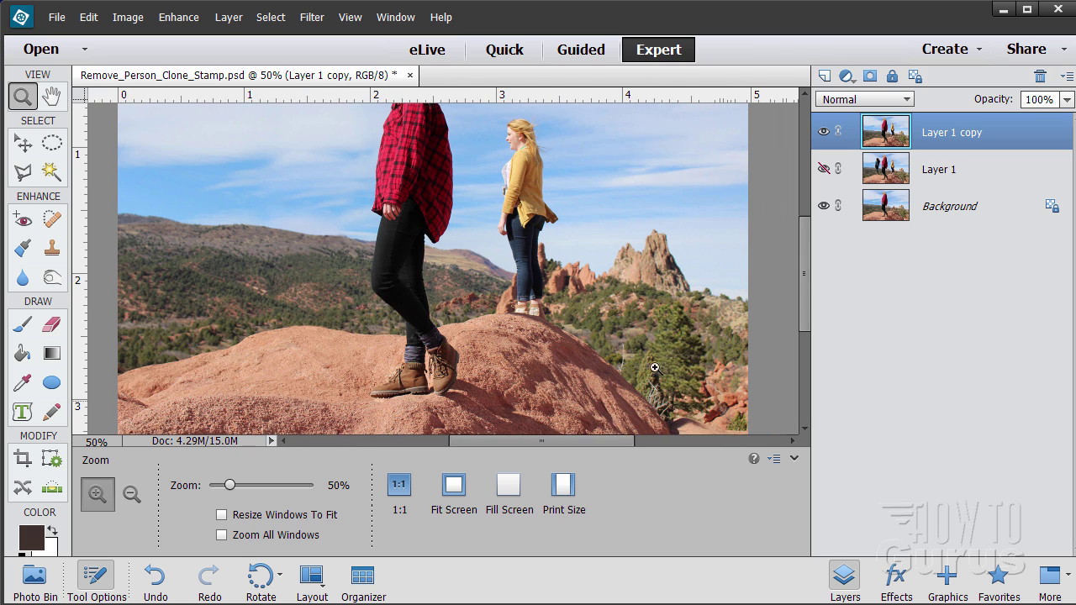
{"action": "scroll", "coordinate": [672, 283], "scroll_direction": "up", "scroll_amount": 2}
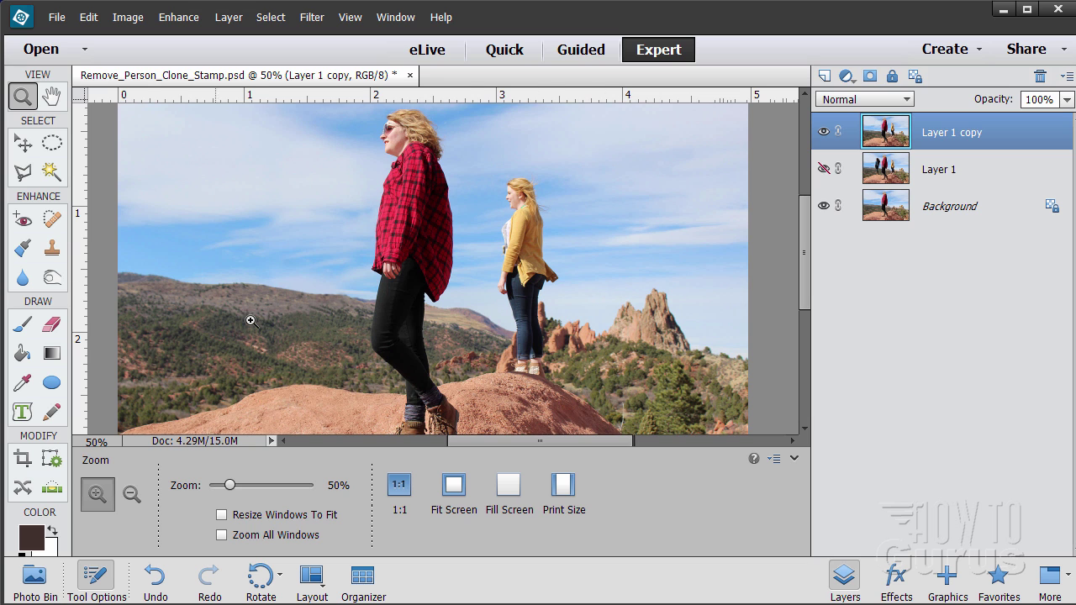
Step: Outline the area around the woman in yellow's shoes and lower legs with the Polygonal Lasso, following the foreground rock's upper edge
{"action": "left_click", "coordinate": [545, 392]}
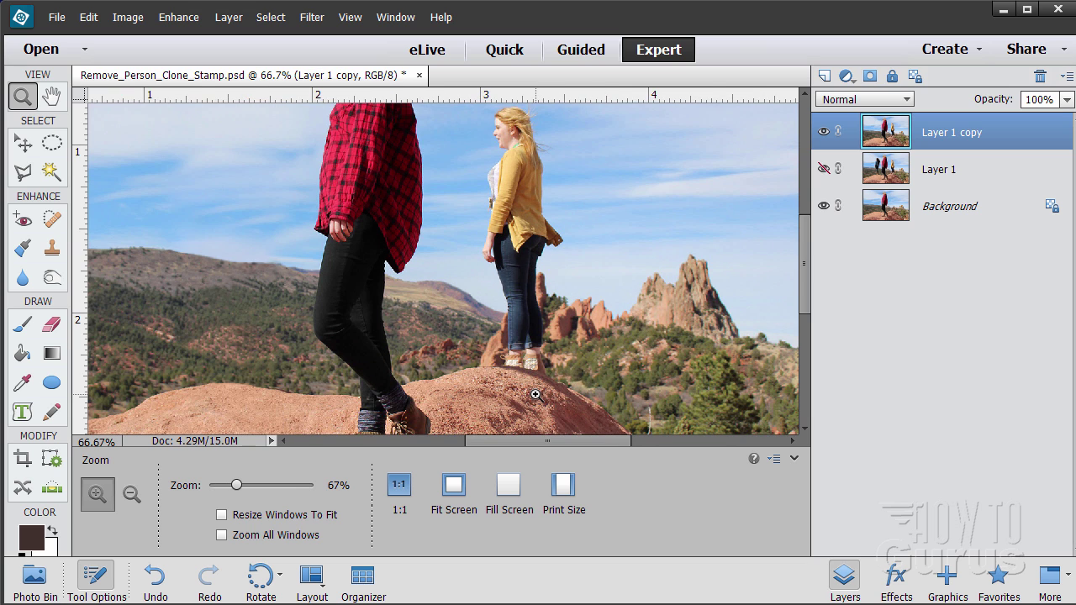
{"action": "left_click", "coordinate": [533, 391]}
{"action": "left_click", "coordinate": [529, 392]}
{"action": "left_click", "coordinate": [530, 384]}
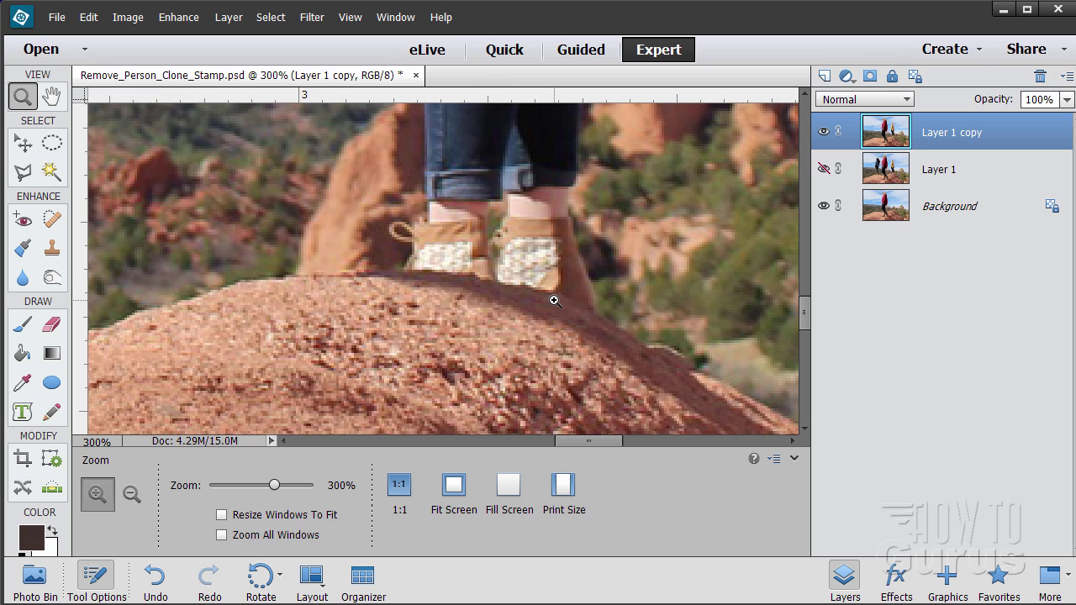
{"action": "scroll", "coordinate": [694, 319], "scroll_direction": "up", "scroll_amount": 3}
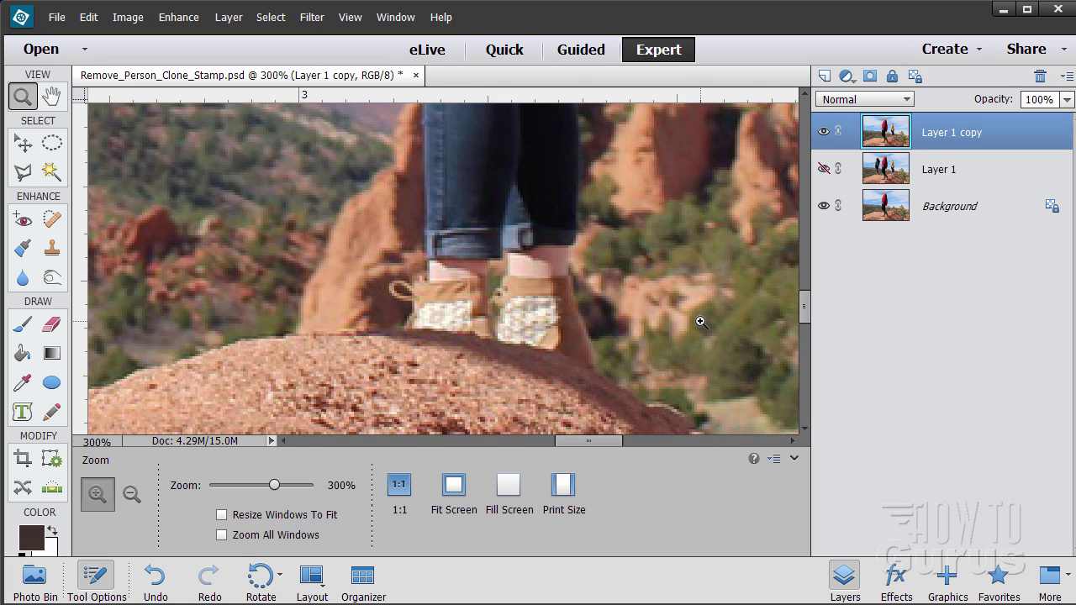
{"action": "left_click_drag", "start_coordinate": [584, 436], "coordinate": [598, 440]}
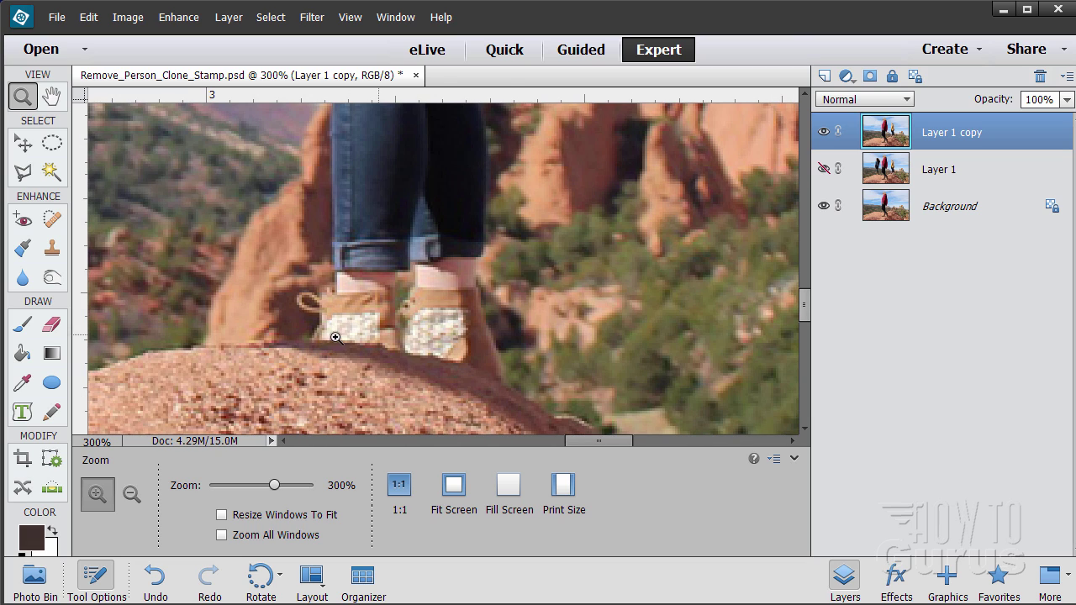
{"action": "left_click", "coordinate": [24, 174]}
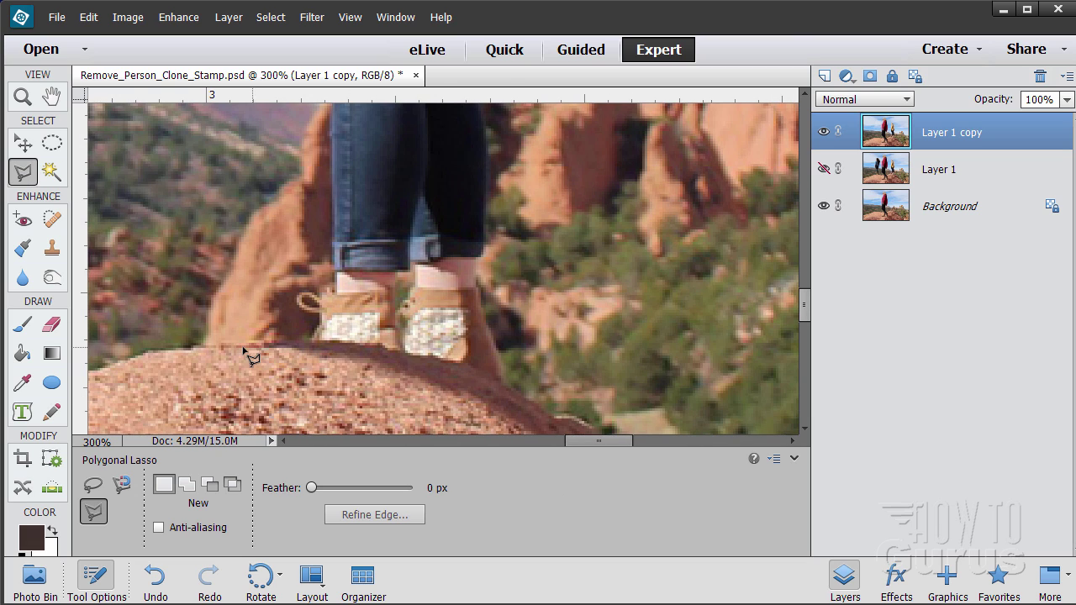
{"action": "left_click", "coordinate": [215, 347]}
{"action": "left_click", "coordinate": [523, 400]}
{"action": "left_click", "coordinate": [704, 379]}
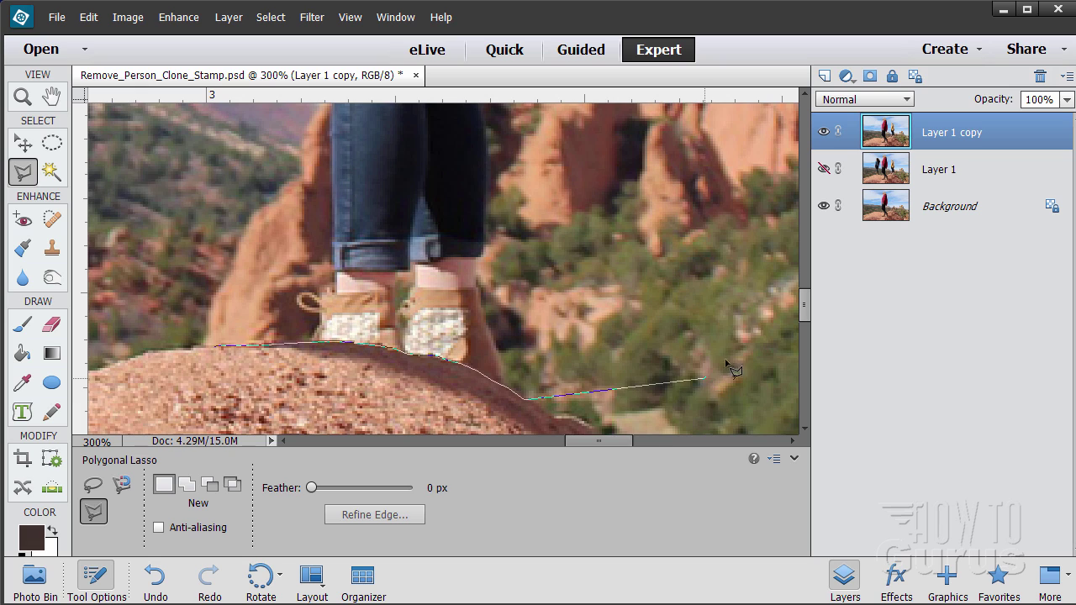
{"action": "left_click", "coordinate": [687, 162]}
{"action": "left_click", "coordinate": [476, 109]}
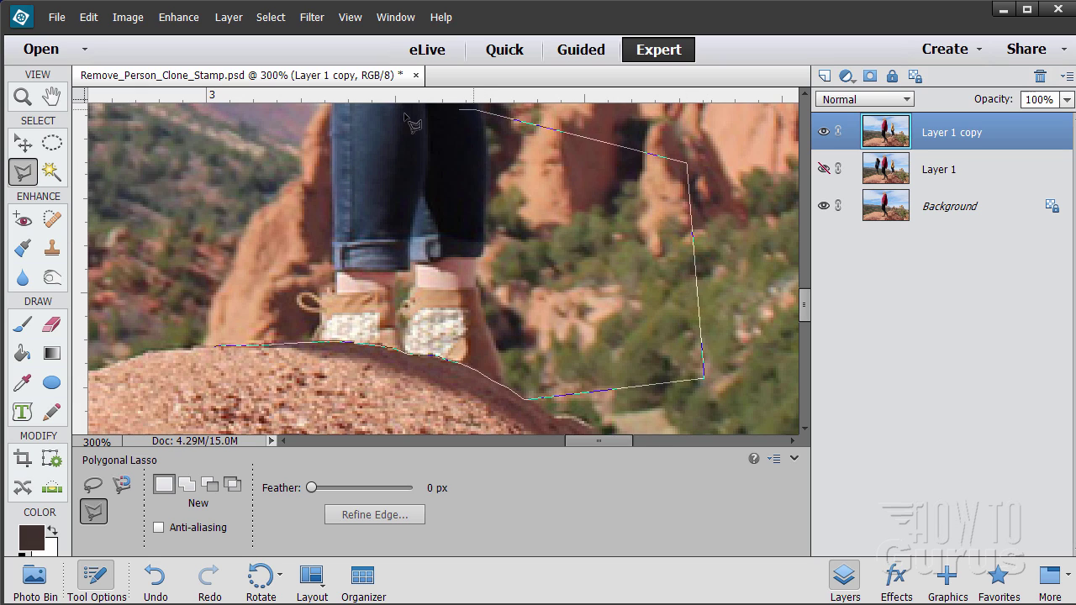
{"action": "left_click", "coordinate": [256, 121]}
{"action": "left_click", "coordinate": [140, 151]}
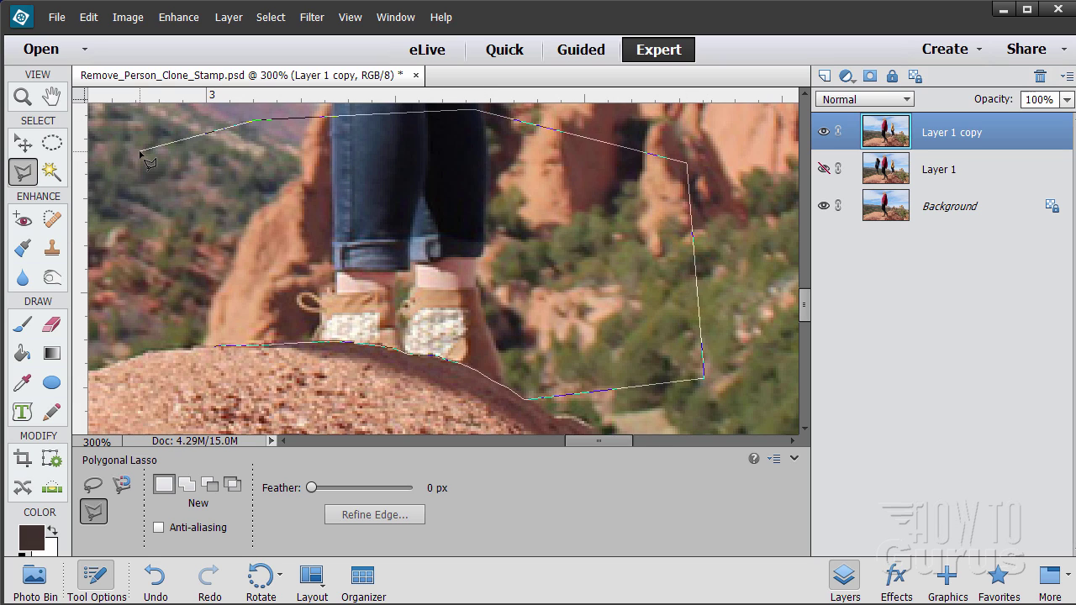
{"action": "left_click", "coordinate": [126, 252]}
{"action": "left_click", "coordinate": [164, 327]}
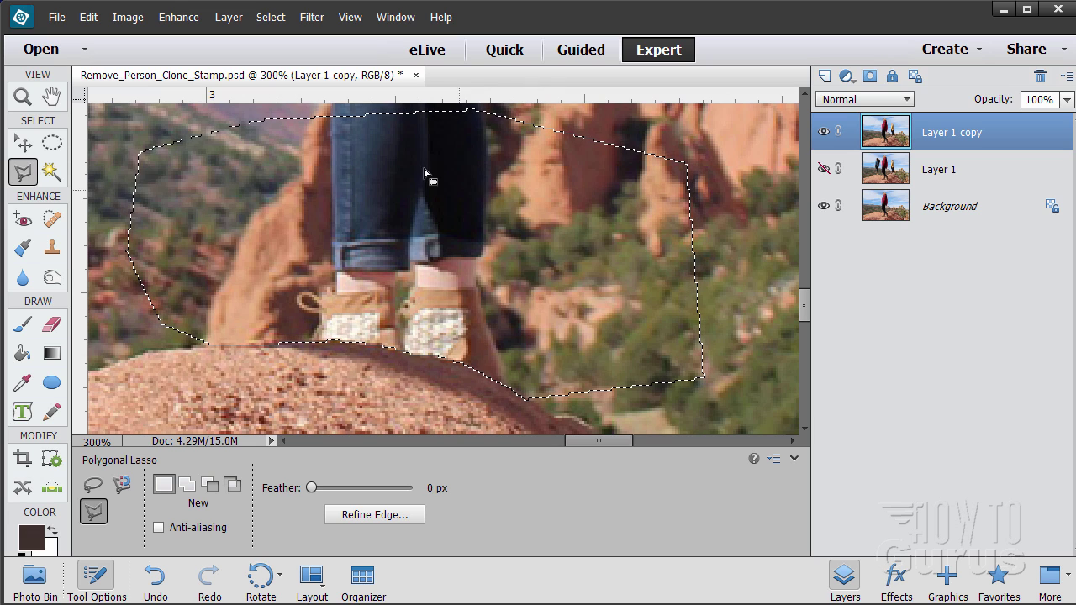
Step: Clone nearby hillside and bushes over the shoes and trouser cuffs inside the selection using a 16 px Clone Stamp
{"action": "left_click", "coordinate": [52, 248]}
{"action": "left_click_drag", "start_coordinate": [517, 301], "coordinate": [575, 311]}
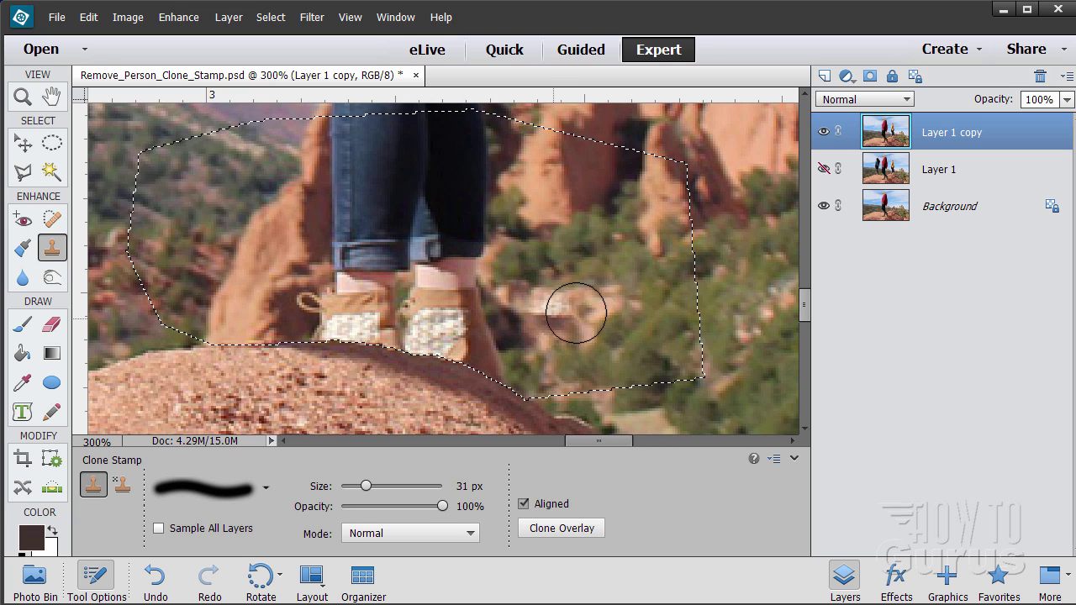
{"action": "left_click_drag", "start_coordinate": [367, 486], "coordinate": [354, 487]}
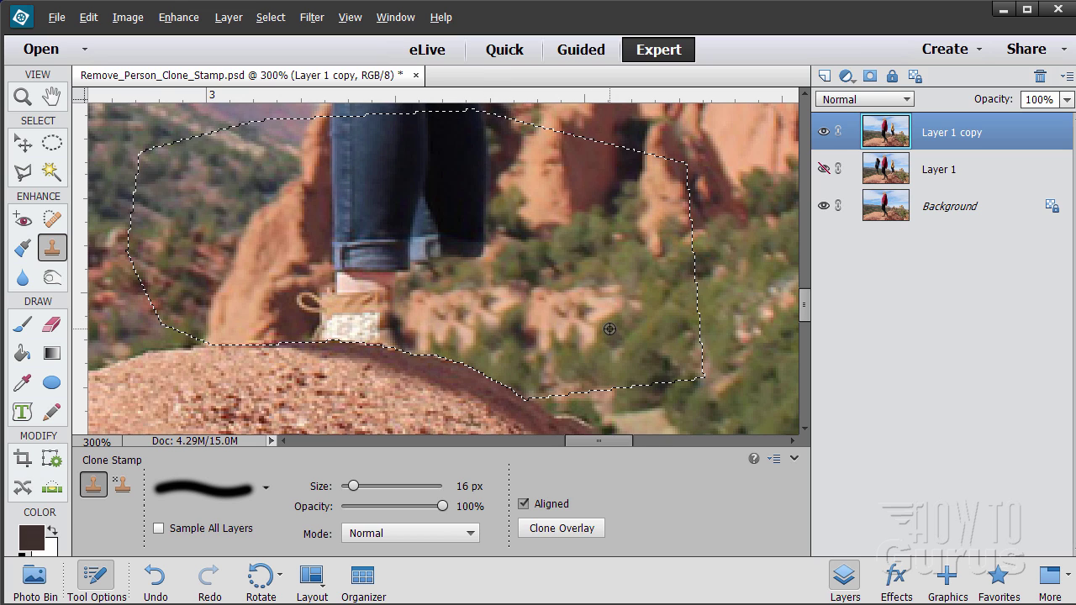
{"action": "mouse_move", "coordinate": [390, 329]}
{"action": "left_mouse_down"}
{"action": "mouse_move", "coordinate": [340, 329]}
{"action": "mouse_move", "coordinate": [382, 308]}
{"action": "mouse_move", "coordinate": [315, 332]}
{"action": "mouse_move", "coordinate": [307, 311]}
{"action": "mouse_move", "coordinate": [390, 288]}
{"action": "mouse_move", "coordinate": [446, 317]}
{"action": "mouse_move", "coordinate": [417, 271]}
{"action": "mouse_move", "coordinate": [347, 268]}
{"action": "mouse_move", "coordinate": [459, 258]}
{"action": "mouse_move", "coordinate": [341, 240]}
{"action": "mouse_move", "coordinate": [345, 216]}
{"action": "mouse_move", "coordinate": [379, 245]}
{"action": "mouse_move", "coordinate": [448, 263]}
{"action": "mouse_move", "coordinate": [473, 230]}
{"action": "mouse_move", "coordinate": [464, 214]}
{"action": "mouse_move", "coordinate": [417, 222]}
{"action": "mouse_move", "coordinate": [488, 222]}
{"action": "mouse_move", "coordinate": [424, 210]}
{"action": "mouse_move", "coordinate": [410, 191]}
{"action": "mouse_move", "coordinate": [352, 201]}
{"action": "mouse_move", "coordinate": [344, 174]}
{"action": "mouse_move", "coordinate": [420, 234]}
{"action": "left_mouse_up"}
{"action": "left_click", "coordinate": [597, 320], "text": "alt"}
{"action": "left_click", "coordinate": [601, 269], "text": "alt"}
{"action": "left_click", "coordinate": [595, 323], "text": "alt"}
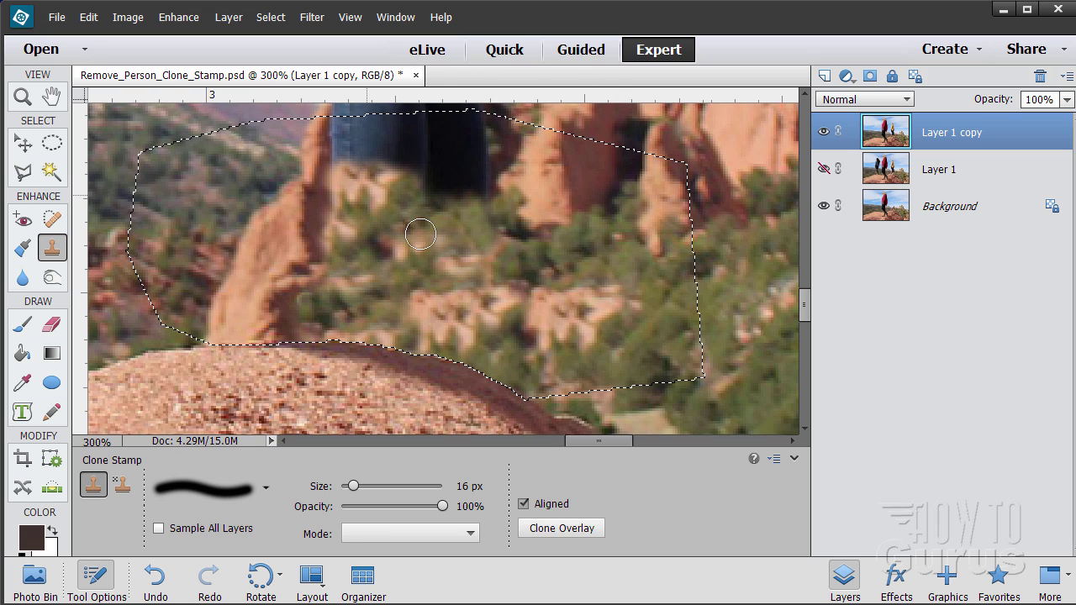
Step: Clone red rock over the lower legs beside the leaning rock formation and clear the selection
{"action": "left_click", "coordinate": [572, 209], "text": "alt"}
{"action": "mouse_move", "coordinate": [320, 232]}
{"action": "left_mouse_down"}
{"action": "mouse_move", "coordinate": [353, 187]}
{"action": "mouse_move", "coordinate": [378, 195]}
{"action": "mouse_move", "coordinate": [332, 237]}
{"action": "mouse_move", "coordinate": [353, 225]}
{"action": "mouse_move", "coordinate": [331, 233]}
{"action": "mouse_move", "coordinate": [353, 215]}
{"action": "mouse_move", "coordinate": [339, 198]}
{"action": "left_mouse_up"}
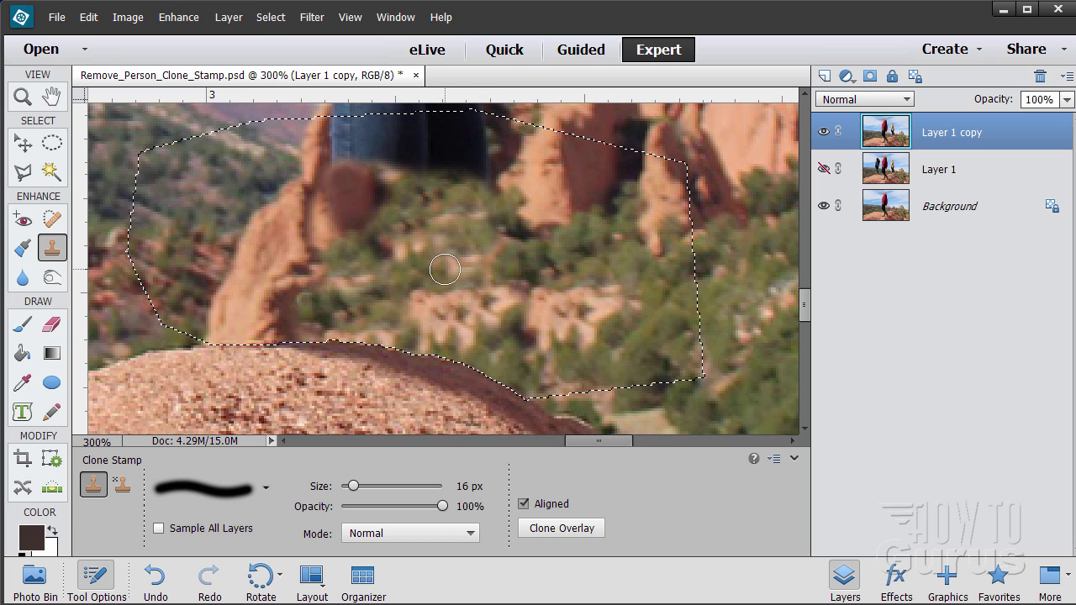
{"action": "left_click", "coordinate": [270, 17]}
{"action": "left_click", "coordinate": [281, 47]}
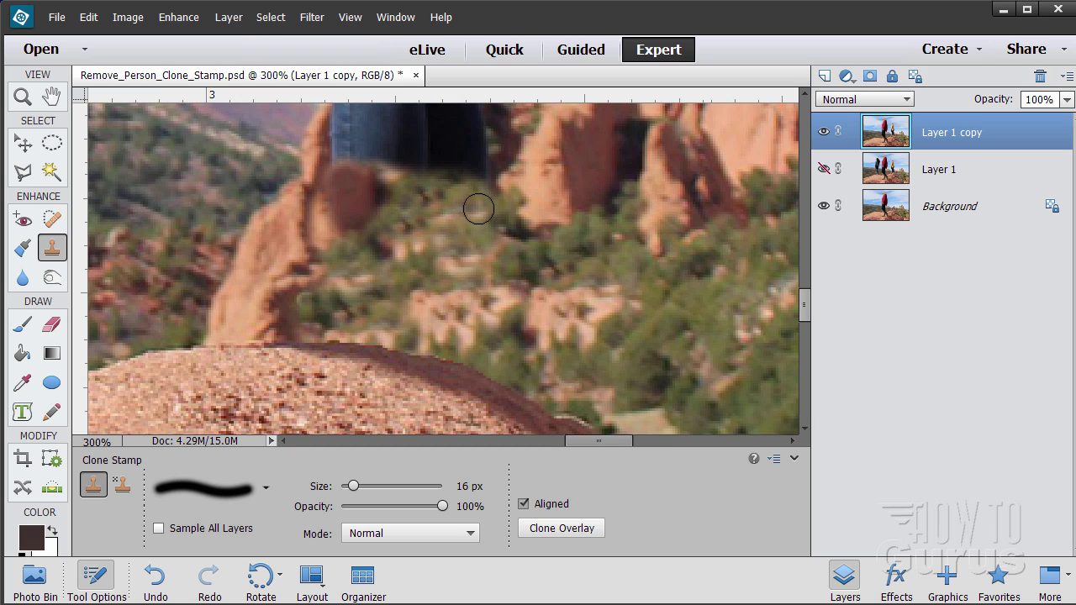
Step: Examine the rebuilt hillside and the rock formations around the woman in yellow's remaining legs
{"action": "left_click", "coordinate": [33, 98]}
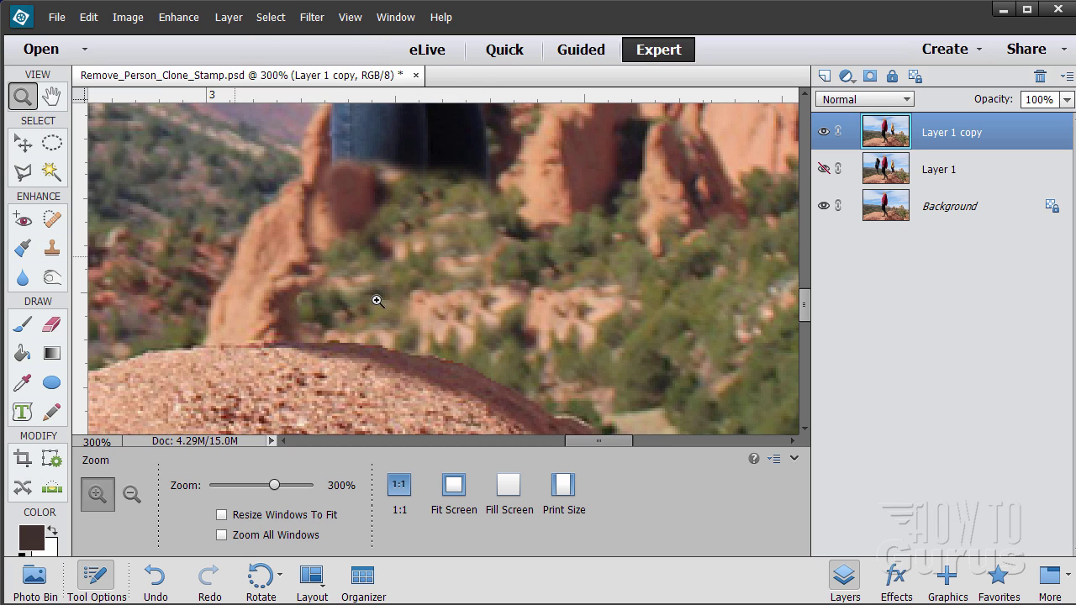
{"action": "left_click", "coordinate": [498, 334], "text": "alt"}
{"action": "left_click", "coordinate": [505, 329], "text": "alt"}
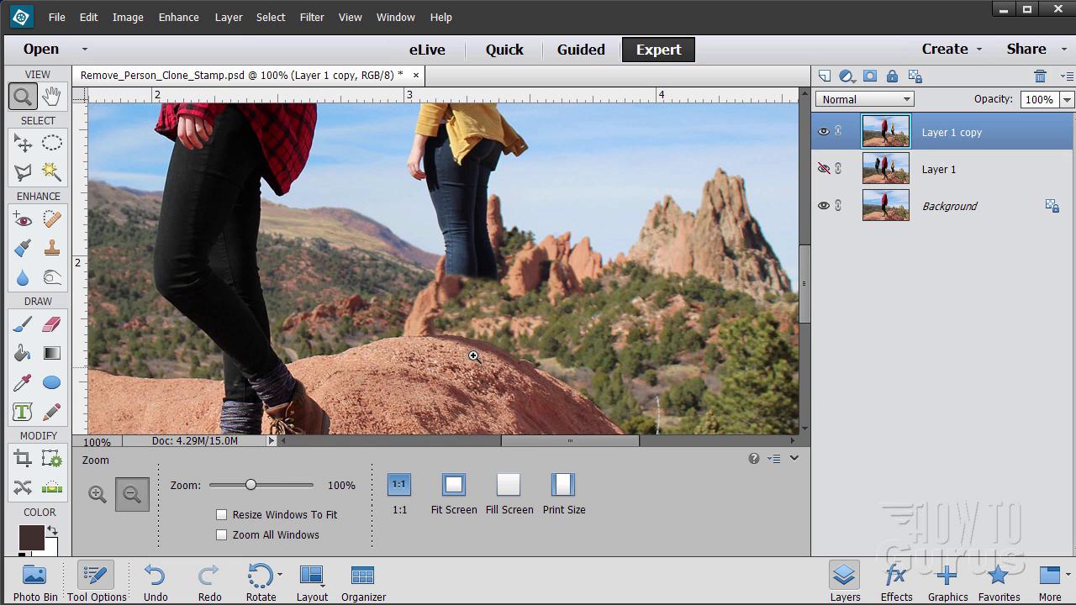
{"action": "left_click", "coordinate": [520, 310]}
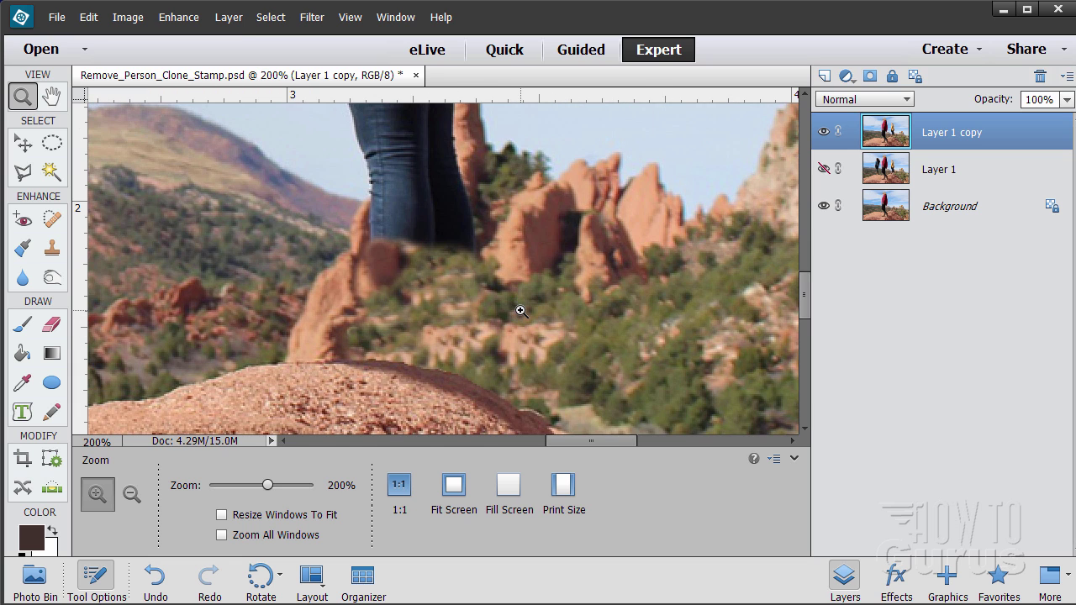
{"action": "left_click", "coordinate": [488, 307]}
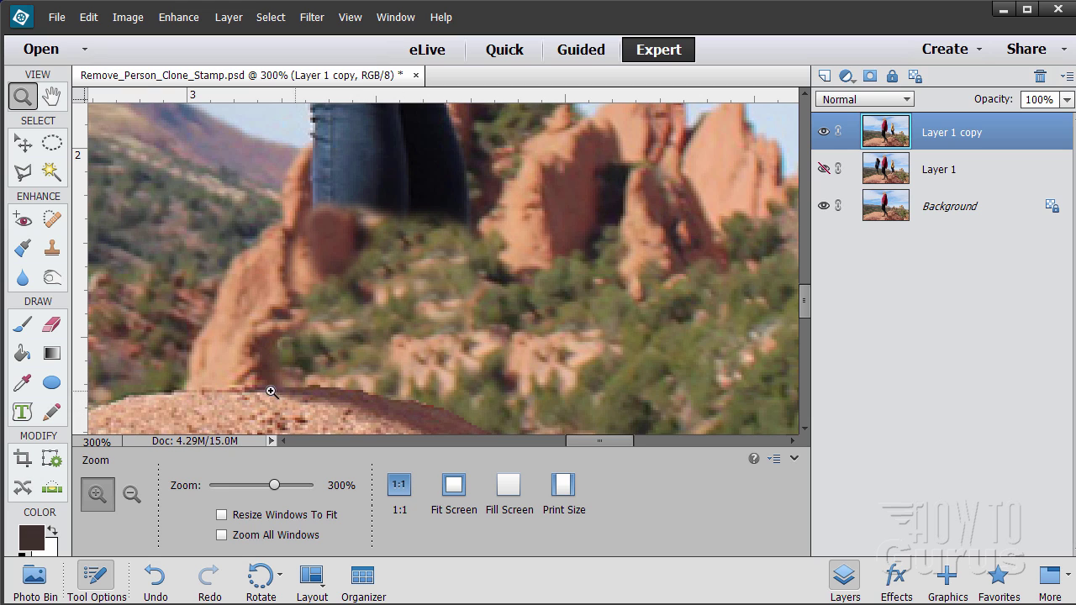
{"action": "scroll", "coordinate": [664, 293], "scroll_direction": "up", "scroll_amount": 3}
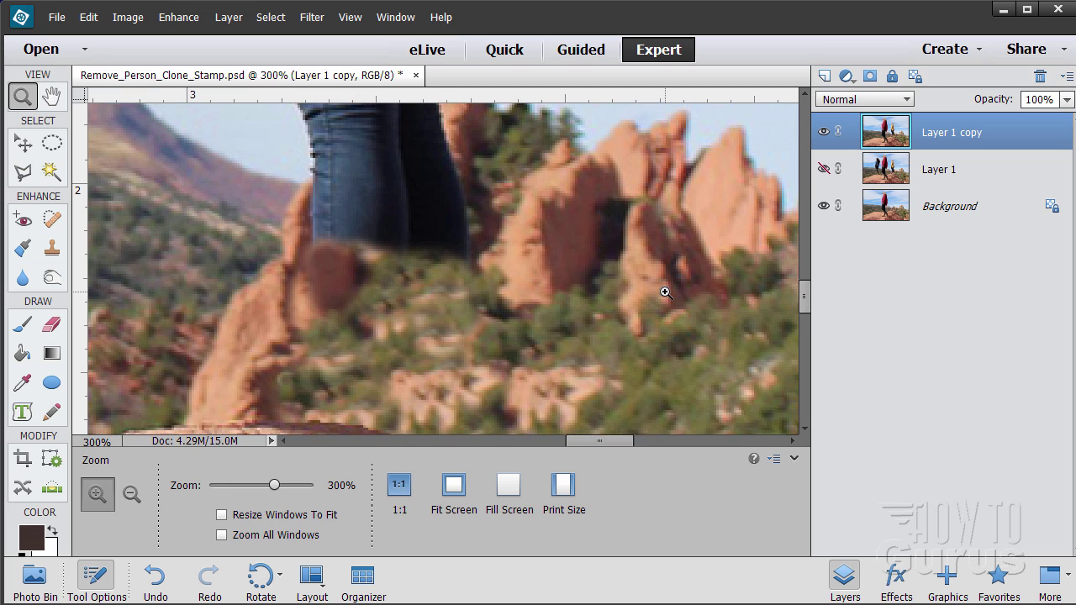
{"action": "key", "text": "alt"}
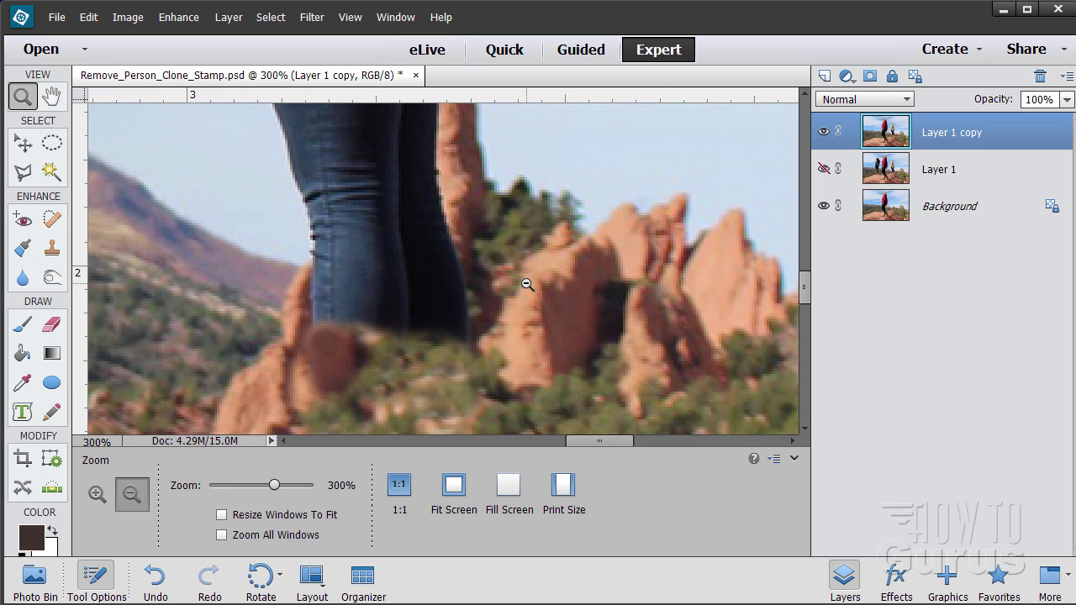
{"action": "left_click", "coordinate": [536, 284], "text": "alt"}
{"action": "scroll", "coordinate": [560, 299], "scroll_direction": "up", "scroll_amount": 1}
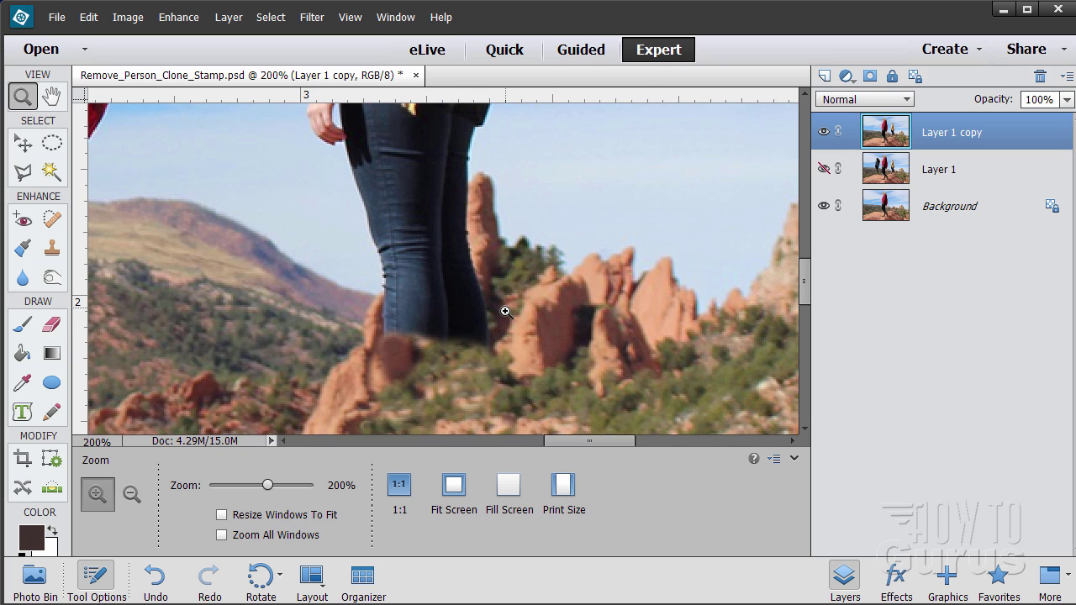
Step: Draw a Polygonal Lasso selection shaping new rock peaks across the woman's legs up to the tall spire, enclosing the neighbouring rocks
{"action": "left_click", "coordinate": [22, 172]}
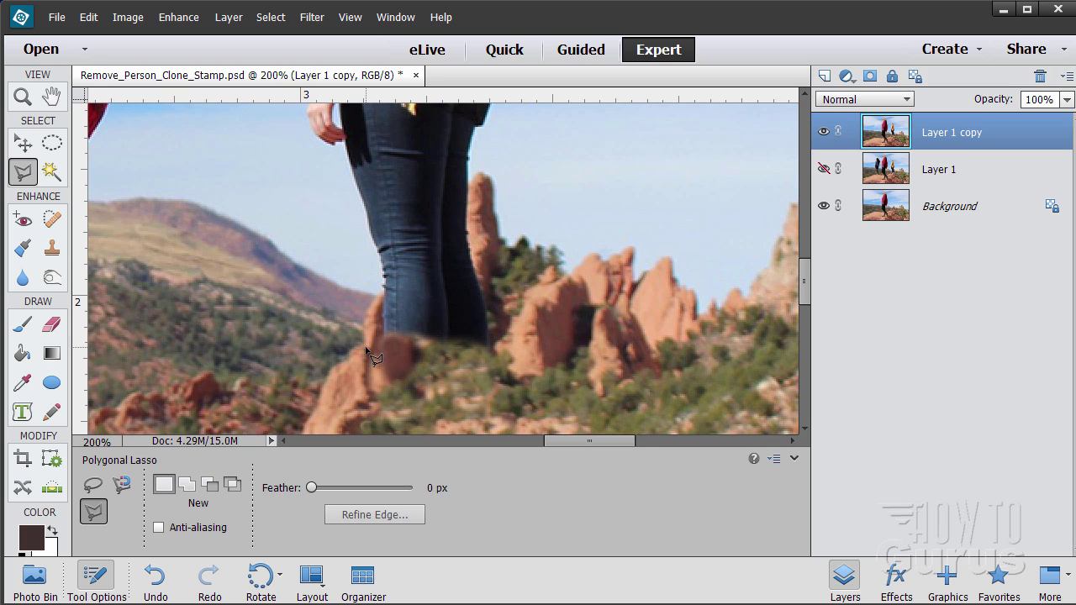
{"action": "left_click", "coordinate": [338, 368]}
{"action": "left_click", "coordinate": [349, 353]}
{"action": "left_click", "coordinate": [365, 345]}
{"action": "left_click", "coordinate": [367, 329]}
{"action": "left_click", "coordinate": [371, 313]}
{"action": "left_click", "coordinate": [375, 299]}
{"action": "left_click", "coordinate": [384, 284]}
{"action": "left_click", "coordinate": [410, 253]}
{"action": "left_click", "coordinate": [430, 232]}
{"action": "left_click", "coordinate": [439, 237]}
{"action": "left_click_drag", "start_coordinate": [483, 175], "coordinate": [504, 242]}
{"action": "left_click", "coordinate": [654, 250]}
{"action": "mouse_move", "coordinate": [662, 388]}
{"action": "left_mouse_down"}
{"action": "mouse_move", "coordinate": [540, 415]}
{"action": "mouse_move", "coordinate": [359, 427]}
{"action": "mouse_move", "coordinate": [322, 415]}
{"action": "mouse_move", "coordinate": [338, 368]}
{"action": "left_mouse_up"}
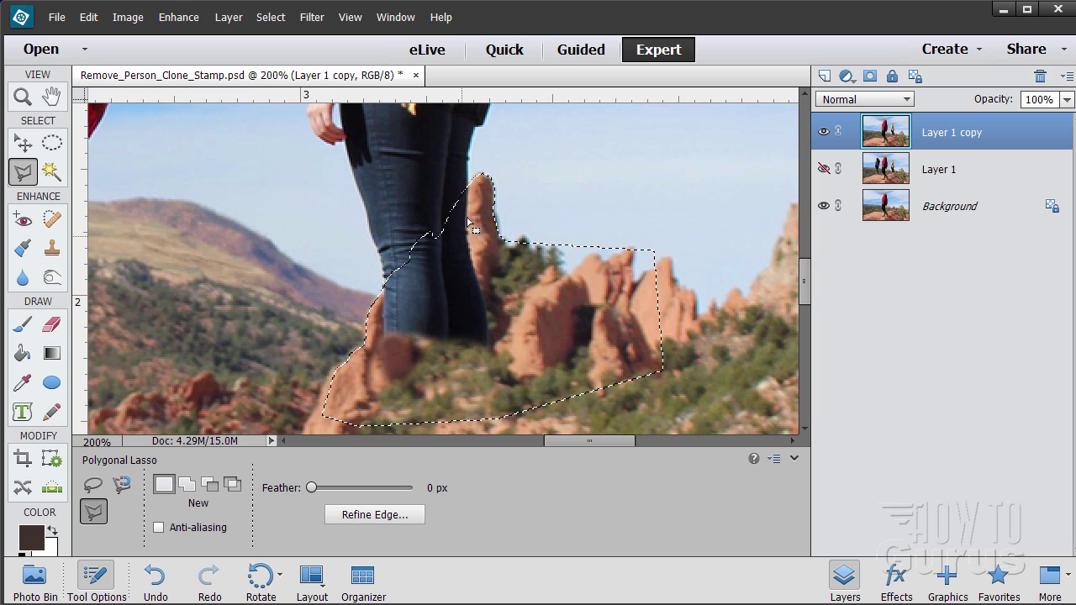
Step: Fill the legs and dark gaps inside the selection with cloned red rock up to the spire, using the 16 px Clone Stamp
{"action": "left_click", "coordinate": [57, 254]}
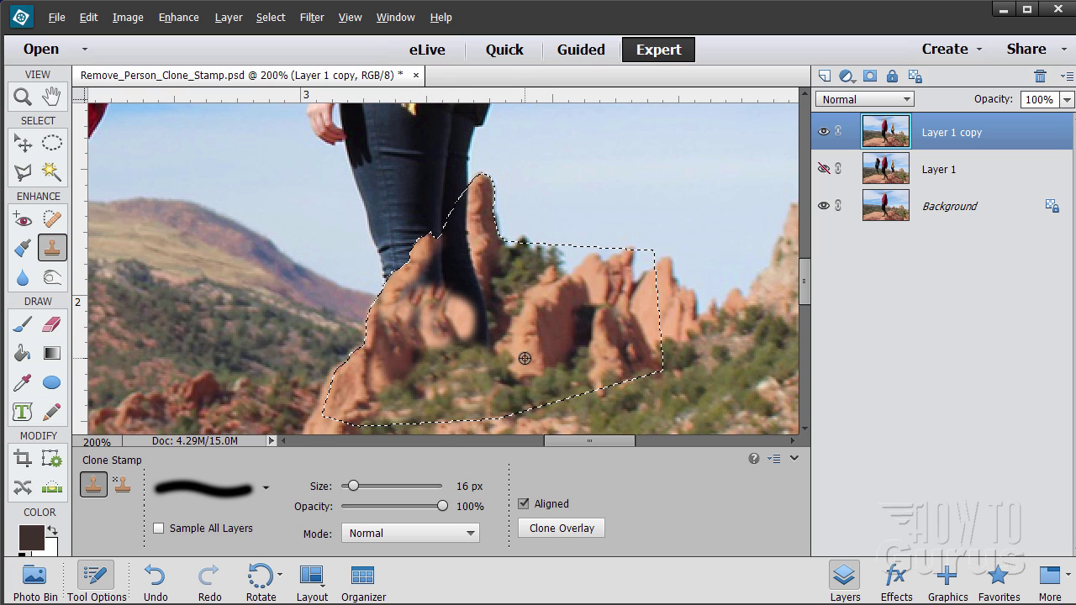
{"action": "left_click_drag", "start_coordinate": [467, 195], "coordinate": [454, 224]}
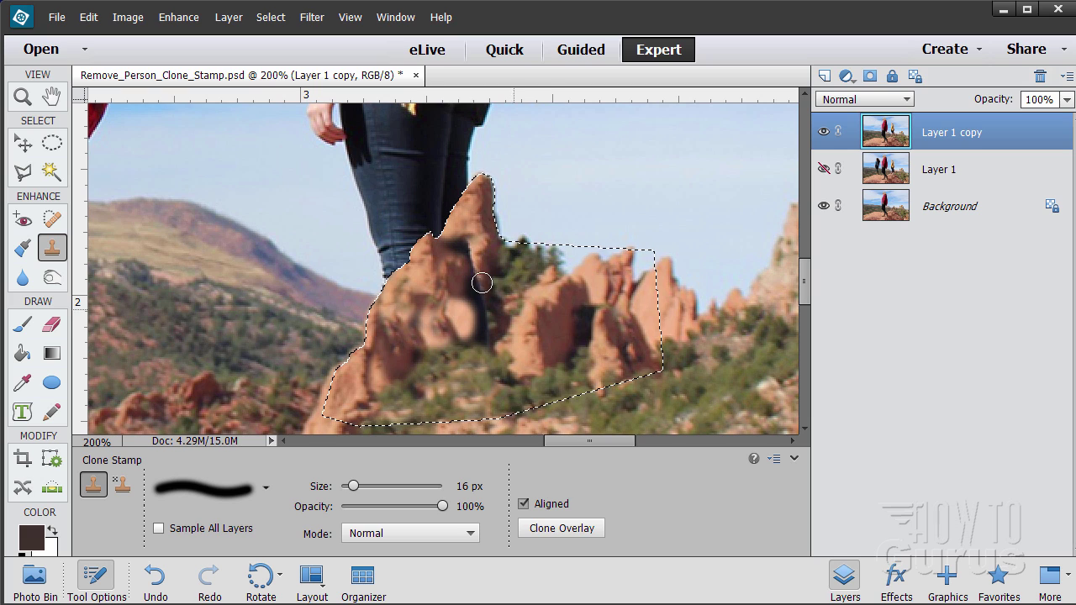
{"action": "mouse_move", "coordinate": [482, 283]}
{"action": "left_mouse_down"}
{"action": "mouse_move", "coordinate": [468, 288]}
{"action": "mouse_move", "coordinate": [471, 322]}
{"action": "left_mouse_up"}
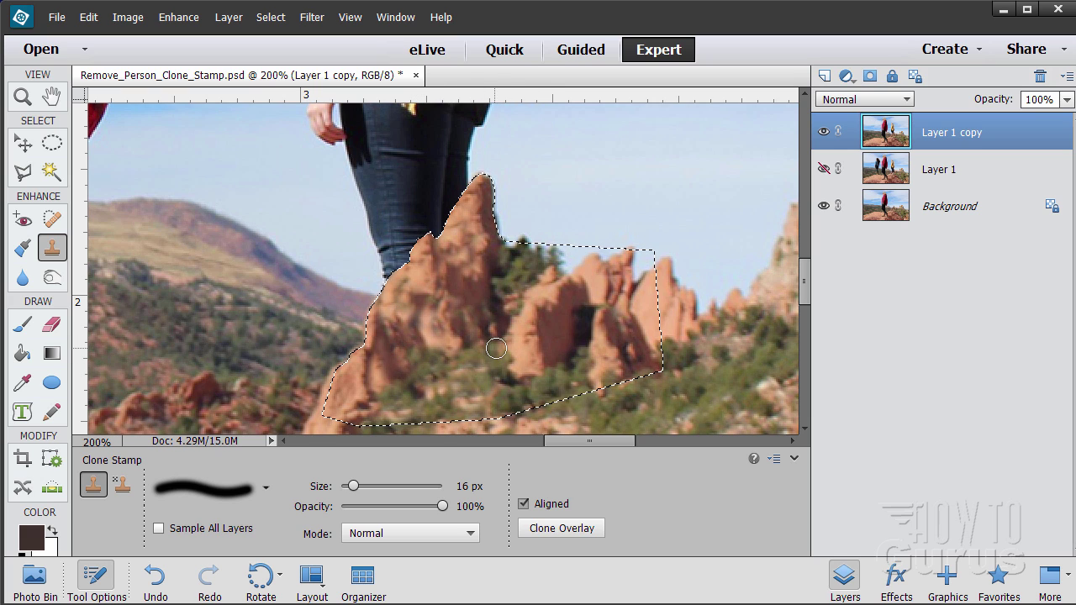
Step: Clear the selection to inspect the rebuilt rock formation and hillside without its outline, and restore the same selection
{"action": "left_click", "coordinate": [270, 16]}
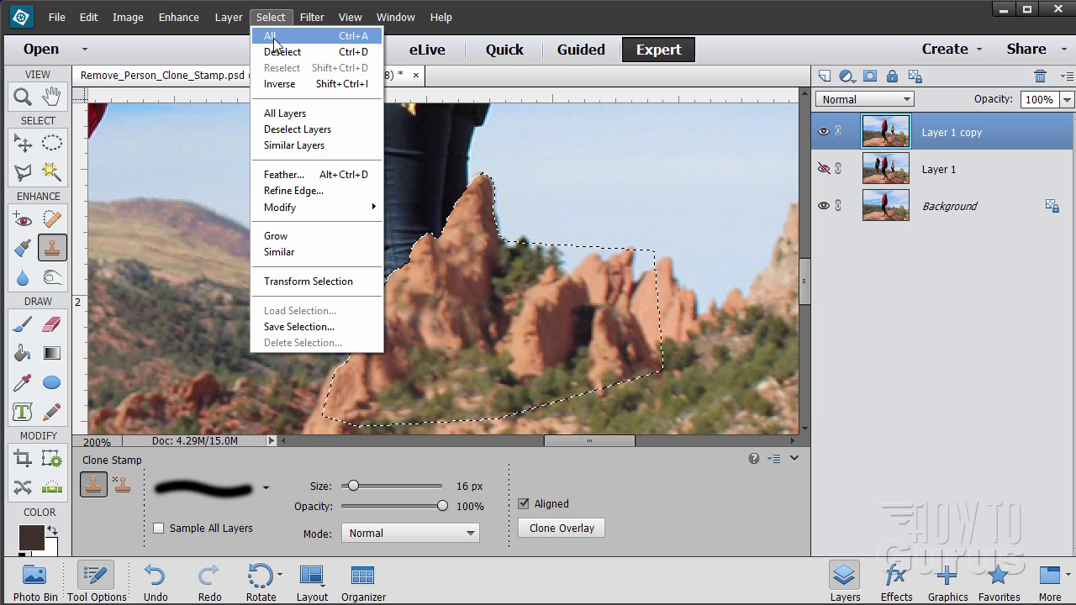
{"action": "left_click", "coordinate": [277, 46]}
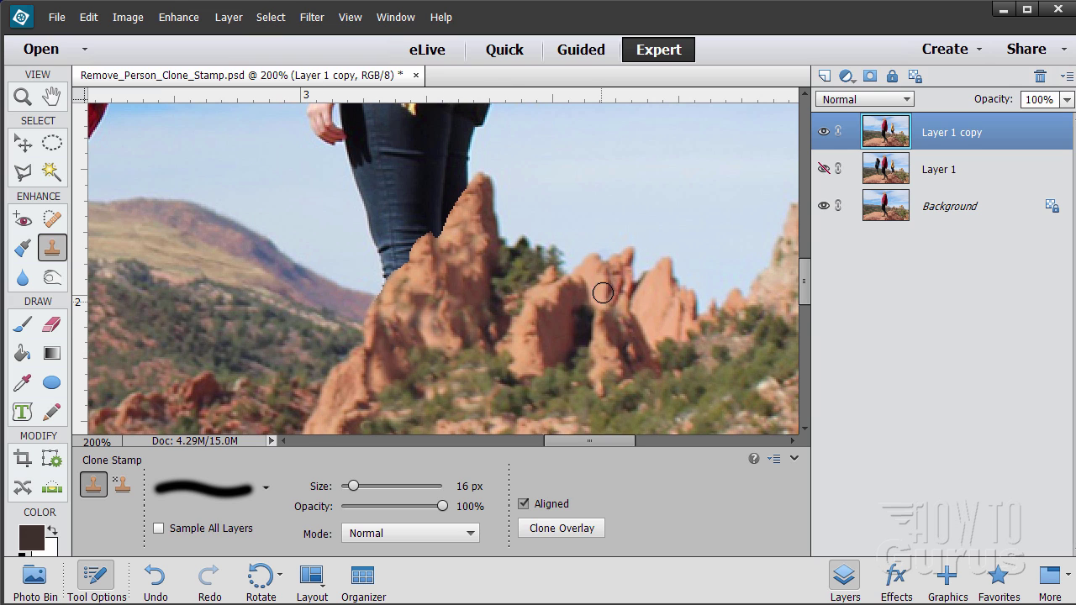
{"action": "scroll", "coordinate": [605, 286], "scroll_direction": "down", "scroll_amount": 5}
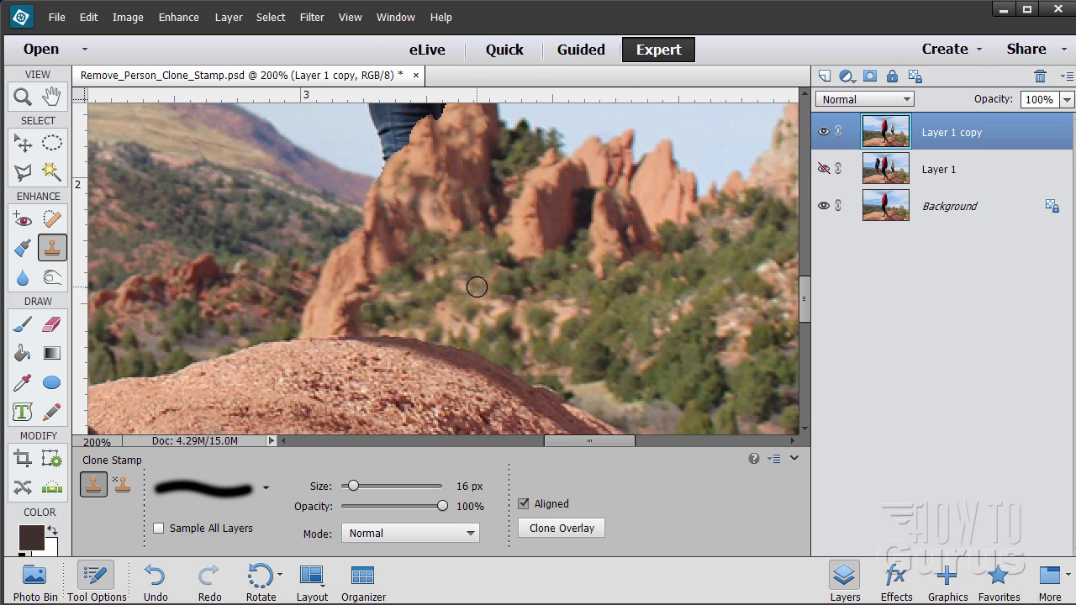
{"action": "scroll", "coordinate": [477, 287], "scroll_direction": "up", "scroll_amount": 5}
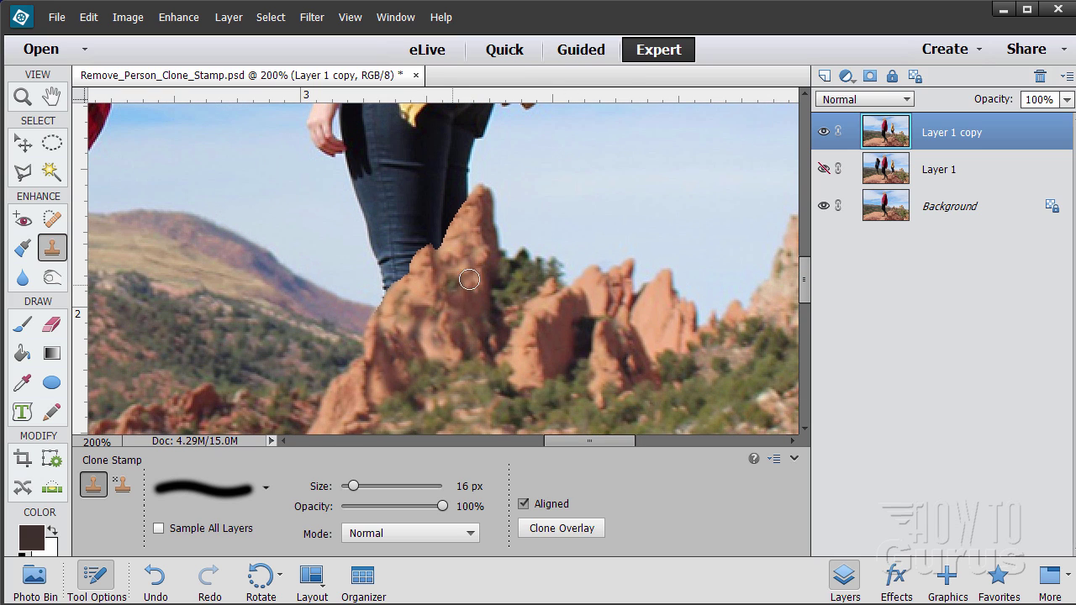
{"action": "scroll", "coordinate": [469, 256], "scroll_direction": "up", "scroll_amount": 1}
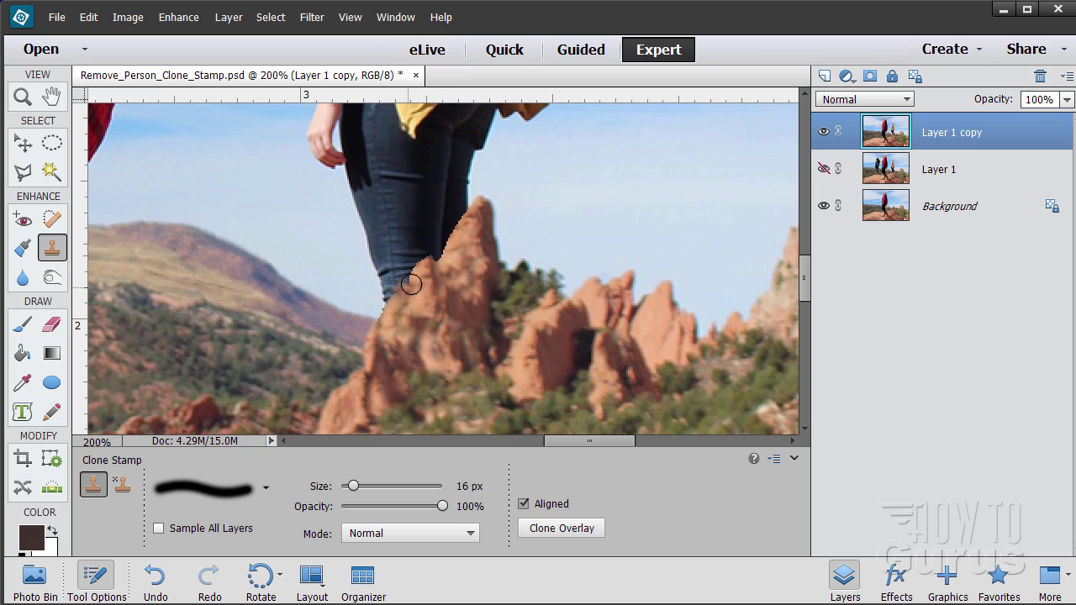
{"action": "left_click", "coordinate": [270, 17]}
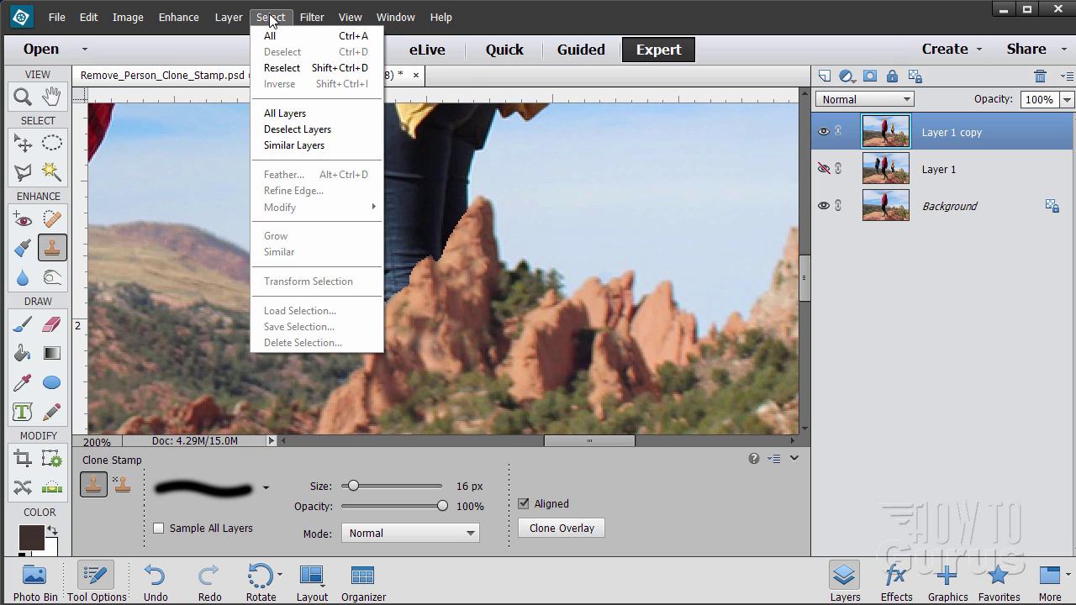
{"action": "left_click", "coordinate": [283, 70]}
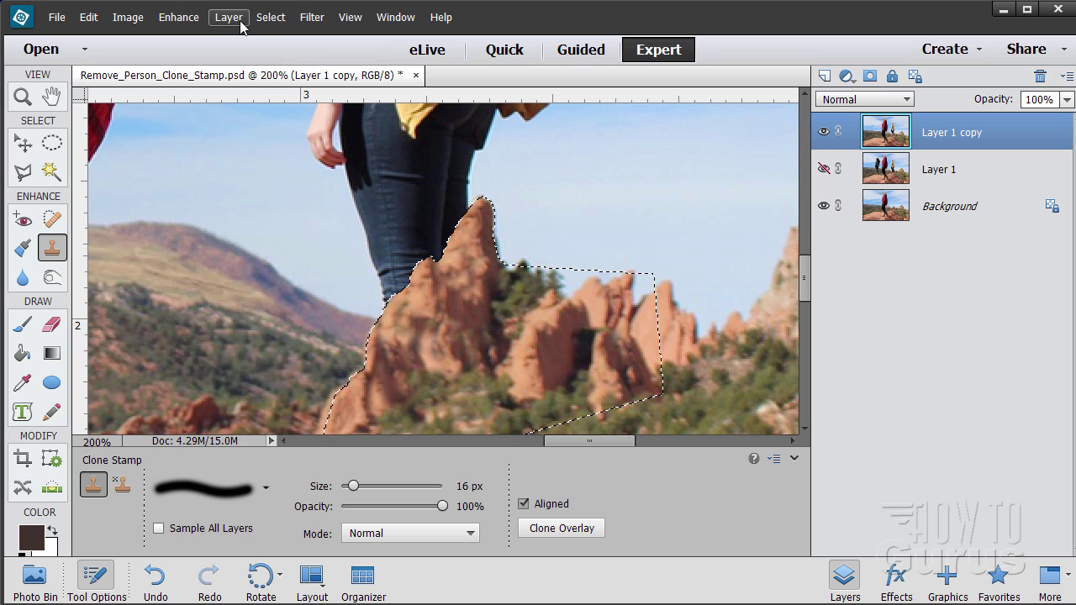
Step: Invert the selection so that the rebuilt rocks are protected and the sky and remaining figure can be painted
{"action": "left_click", "coordinate": [270, 16]}
{"action": "left_click", "coordinate": [280, 82]}
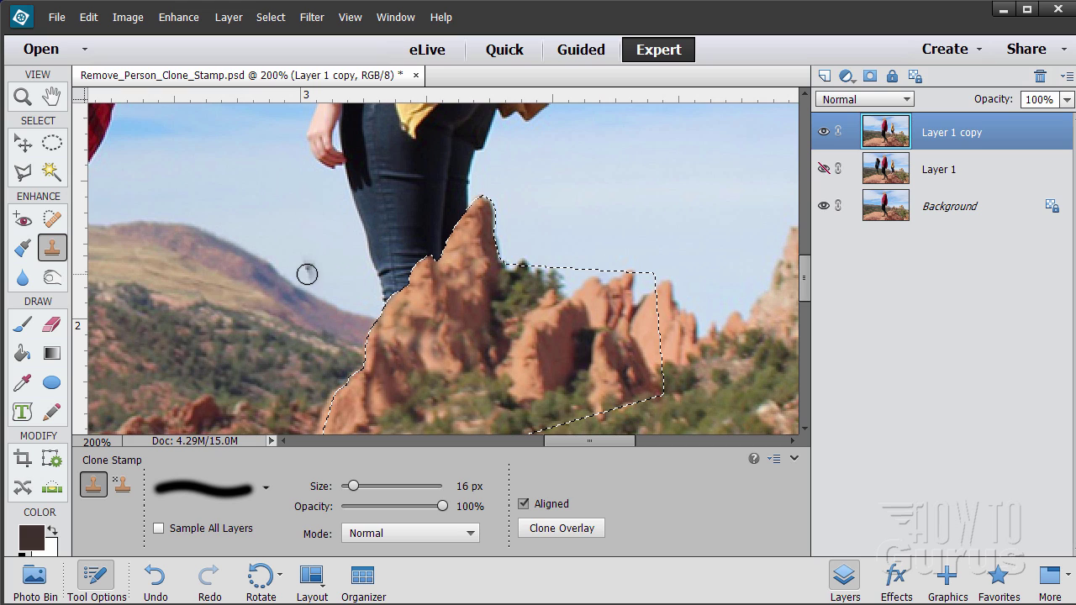
{"action": "scroll", "coordinate": [307, 274], "scroll_direction": "up", "scroll_amount": 2}
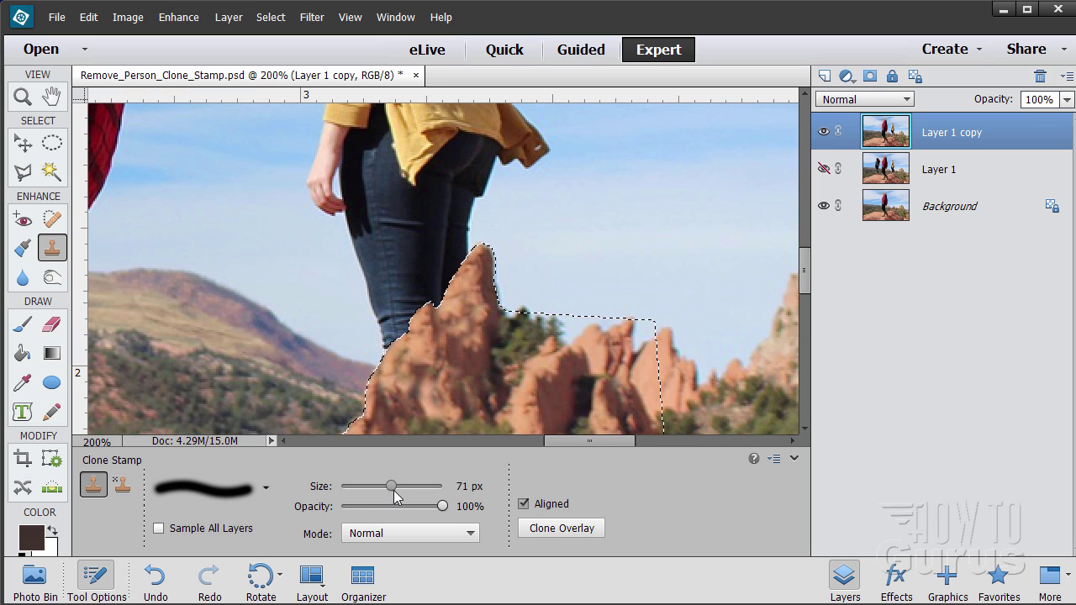
Step: Set the Clone Stamp size to 45 px and clone sky over the woman's hand, hips and upper thighs
{"action": "left_click_drag", "start_coordinate": [394, 492], "coordinate": [398, 491]}
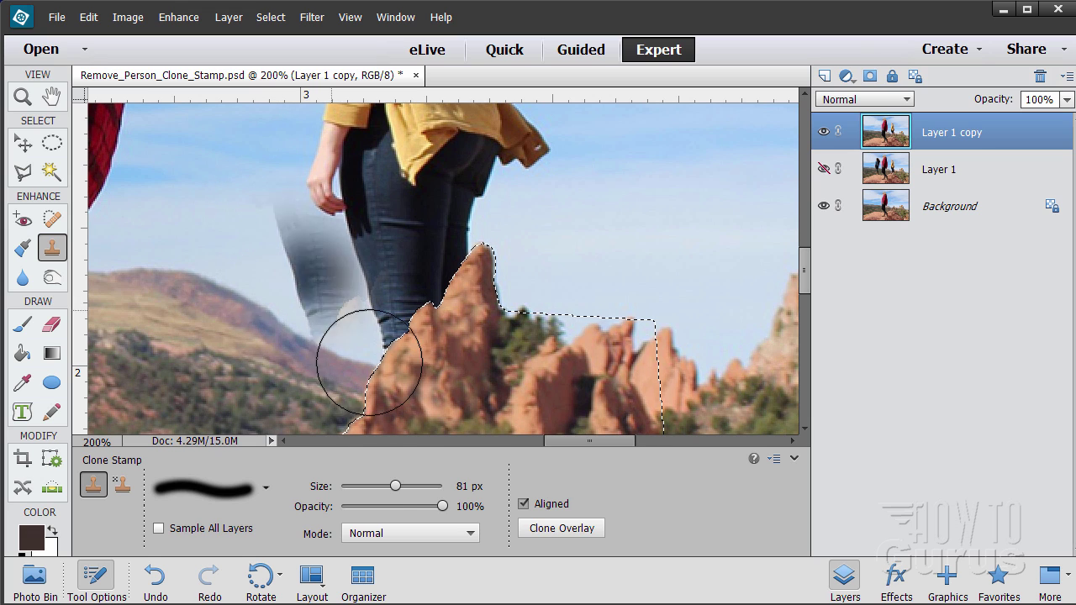
{"action": "left_click_drag", "start_coordinate": [389, 492], "coordinate": [378, 492]}
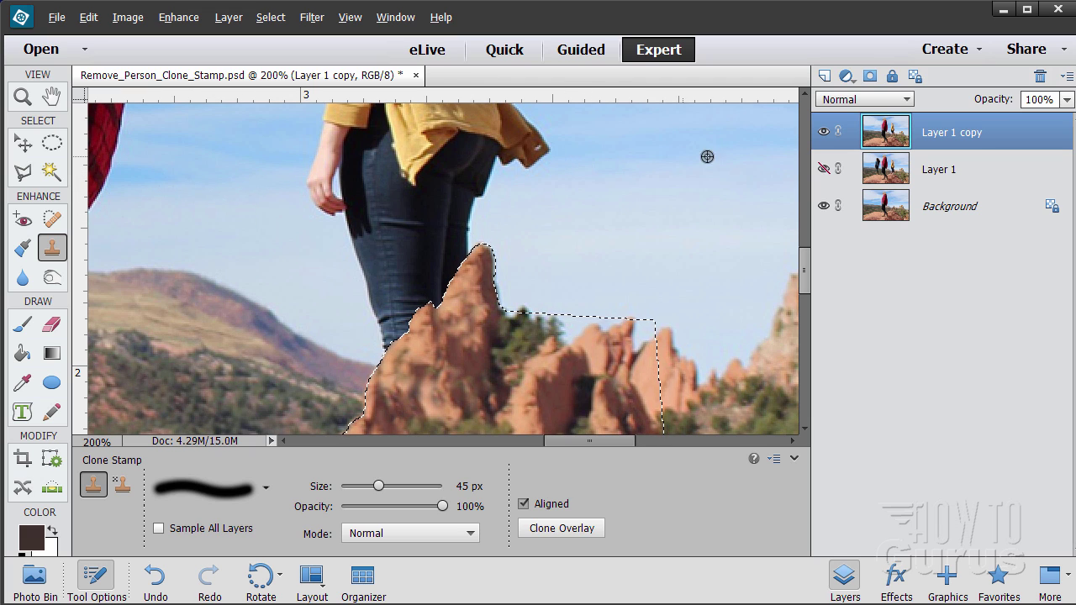
{"action": "left_click", "coordinate": [192, 181], "text": "alt"}
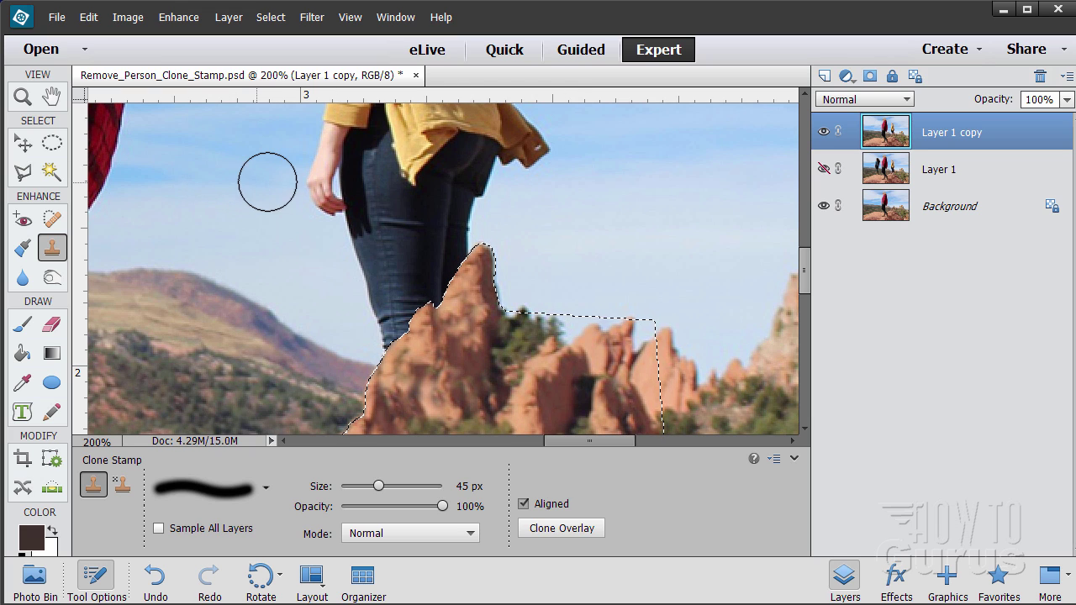
{"action": "mouse_move", "coordinate": [277, 178]}
{"action": "left_mouse_down"}
{"action": "mouse_move", "coordinate": [329, 176]}
{"action": "mouse_move", "coordinate": [319, 168]}
{"action": "mouse_move", "coordinate": [350, 228]}
{"action": "mouse_move", "coordinate": [362, 178]}
{"action": "mouse_move", "coordinate": [399, 171]}
{"action": "mouse_move", "coordinate": [375, 216]}
{"action": "mouse_move", "coordinate": [445, 198]}
{"action": "left_mouse_up"}
{"action": "key", "text": "ctrl+z"}
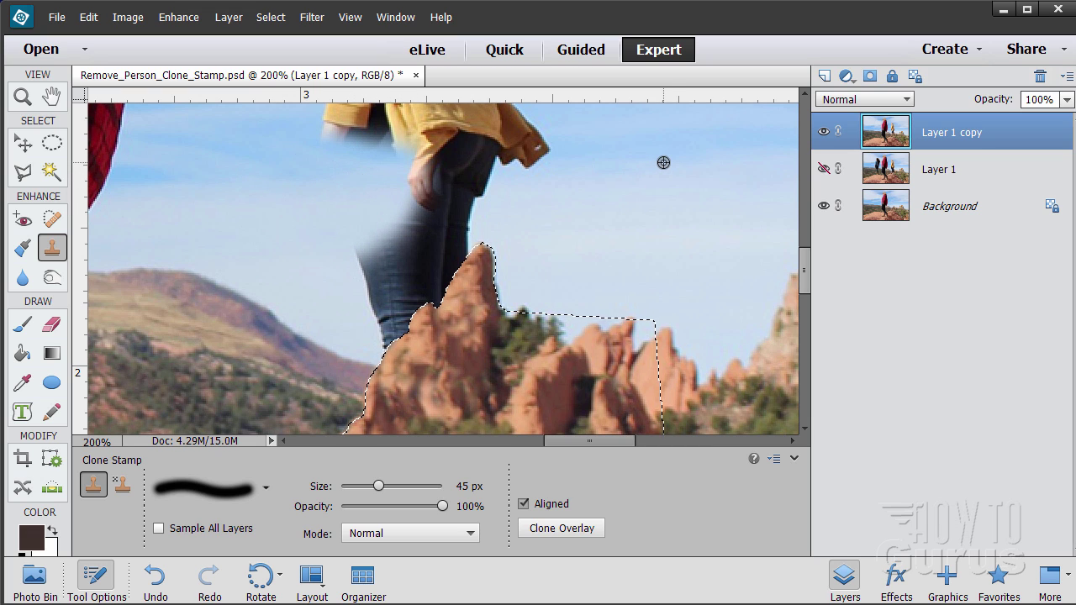
{"action": "left_click", "coordinate": [663, 162], "text": "alt"}
{"action": "mouse_move", "coordinate": [535, 173]}
{"action": "left_mouse_down"}
{"action": "mouse_move", "coordinate": [468, 183]}
{"action": "mouse_move", "coordinate": [545, 151]}
{"action": "mouse_move", "coordinate": [429, 180]}
{"action": "mouse_move", "coordinate": [481, 173]}
{"action": "mouse_move", "coordinate": [422, 161]}
{"action": "mouse_move", "coordinate": [415, 177]}
{"action": "left_mouse_up"}
Step: Clone nearby sky over the woman's thighs down to the slope beside the tall rock spire
{"action": "left_click", "coordinate": [586, 159], "text": "alt"}
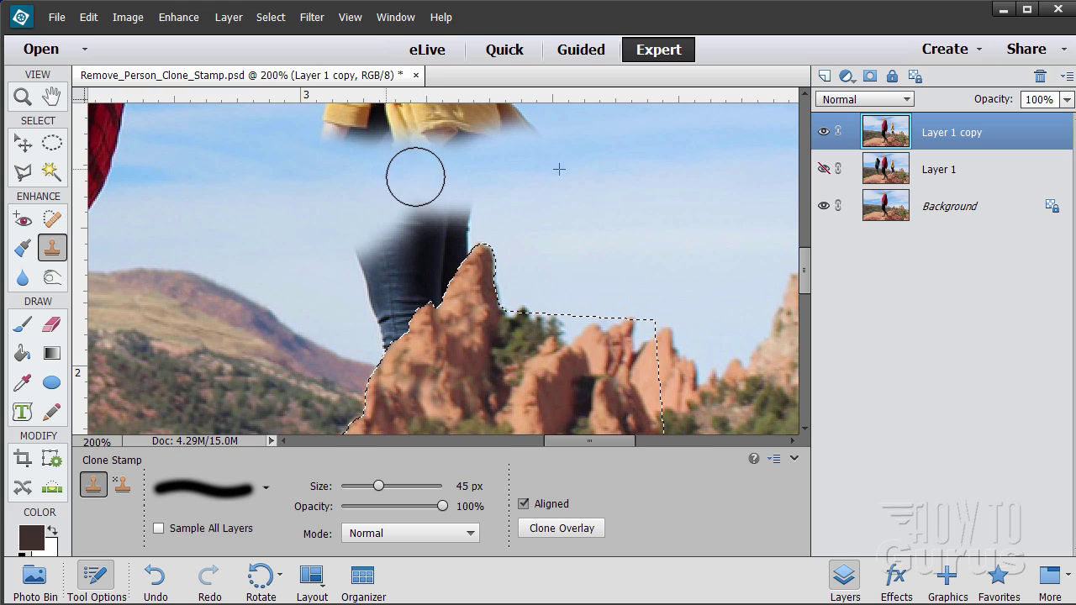
{"action": "left_click", "coordinate": [623, 190], "text": "alt"}
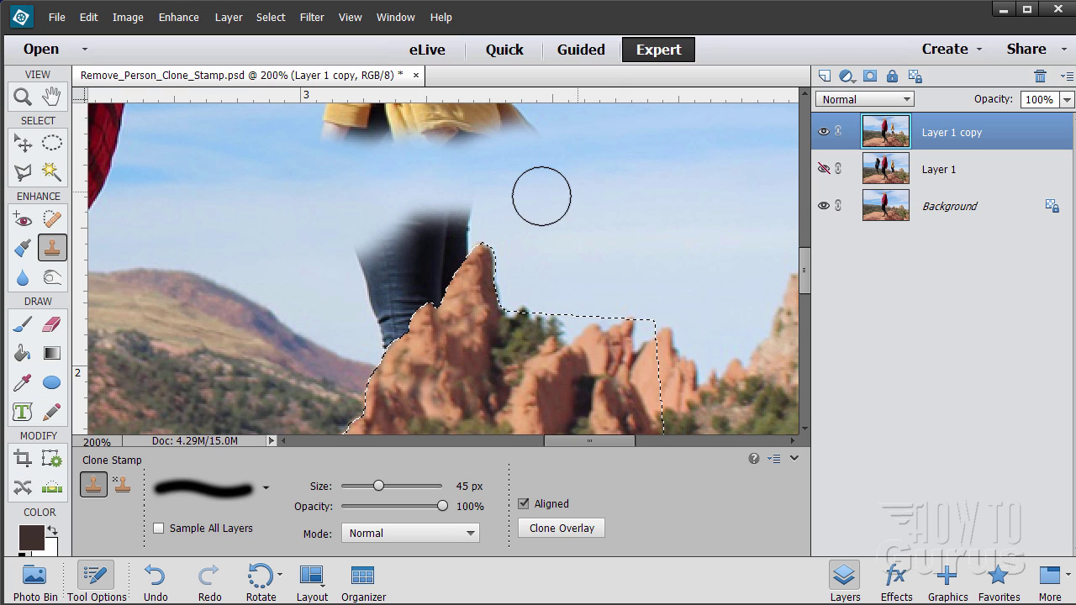
{"action": "mouse_move", "coordinate": [540, 197]}
{"action": "left_mouse_down"}
{"action": "mouse_move", "coordinate": [432, 205]}
{"action": "mouse_move", "coordinate": [435, 236]}
{"action": "mouse_move", "coordinate": [451, 247]}
{"action": "left_mouse_up"}
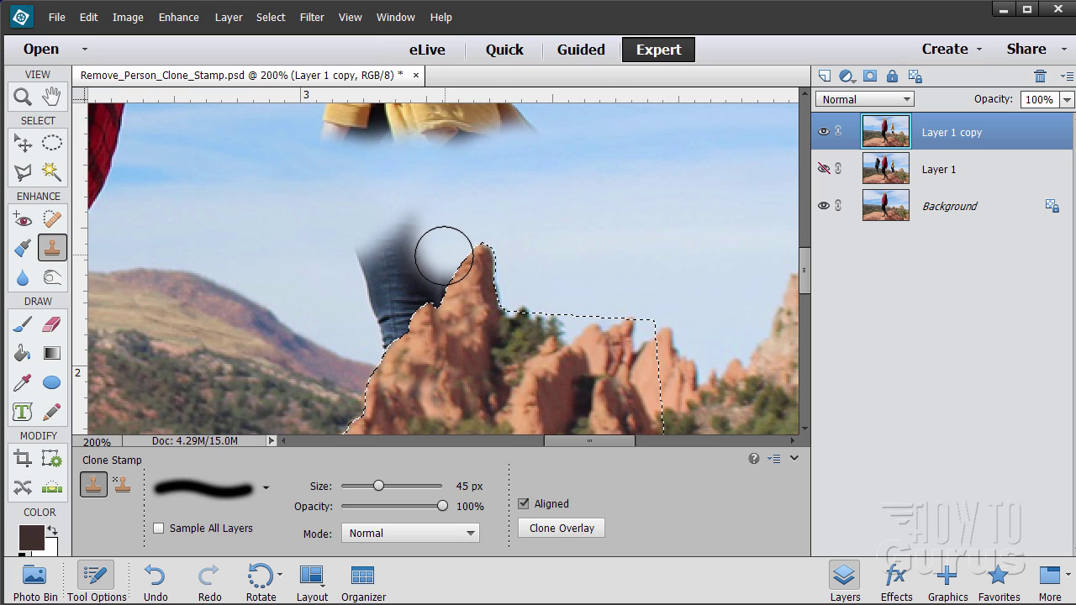
{"action": "key", "text": "ctrl+z"}
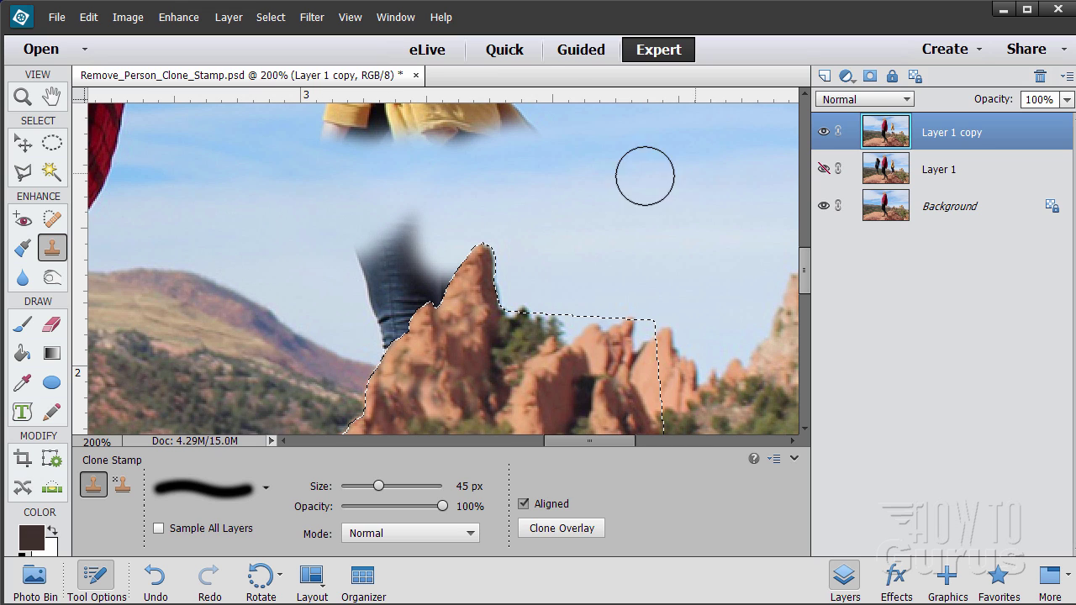
{"action": "left_click", "coordinate": [297, 238], "text": "alt"}
{"action": "mouse_move", "coordinate": [424, 273]}
{"action": "left_mouse_down"}
{"action": "mouse_move", "coordinate": [373, 254]}
{"action": "mouse_move", "coordinate": [415, 242]}
{"action": "left_mouse_up"}
{"action": "key", "text": "ctrl+z"}
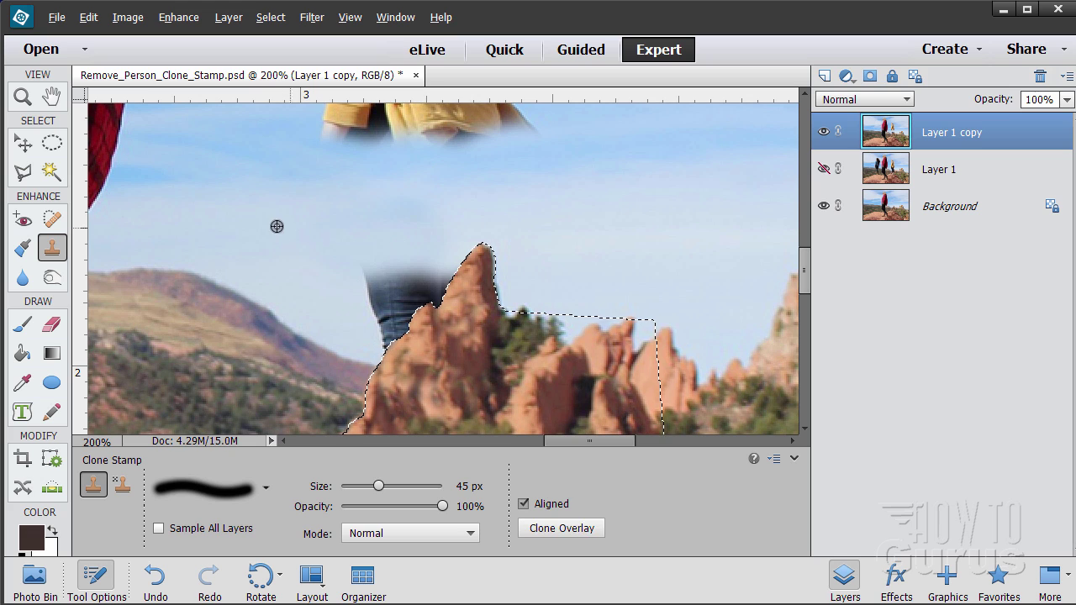
Step: Cover the remaining lower legs with cloned pale sky down to the selected edge of the rebuilt rocks
{"action": "left_click", "coordinate": [267, 225], "text": "alt"}
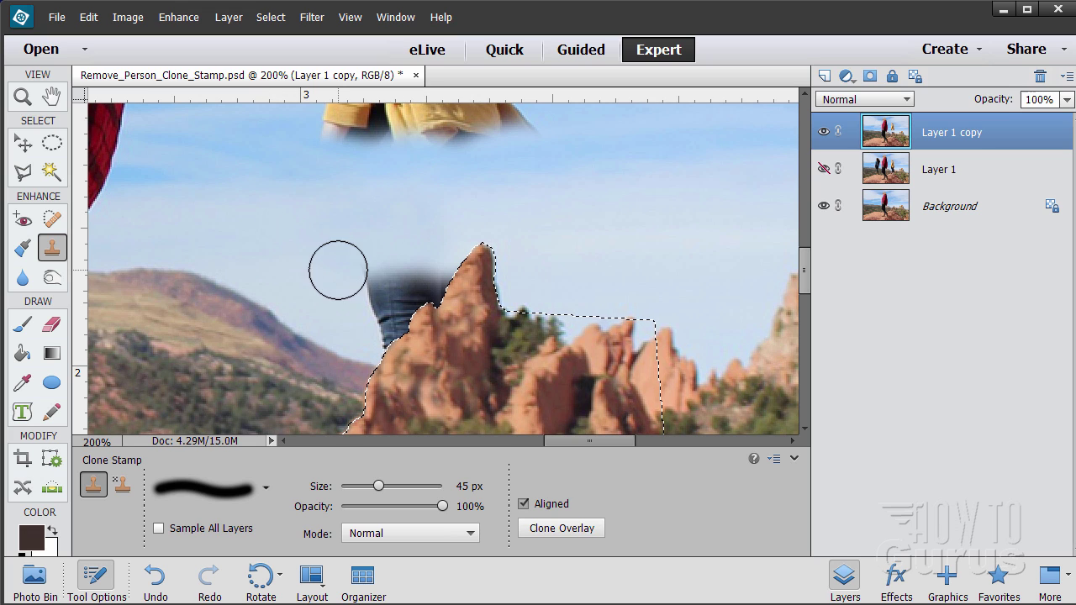
{"action": "left_click_drag", "start_coordinate": [340, 266], "coordinate": [391, 269]}
{"action": "key", "text": "ctrl+z"}
{"action": "left_click", "coordinate": [642, 243], "text": "alt"}
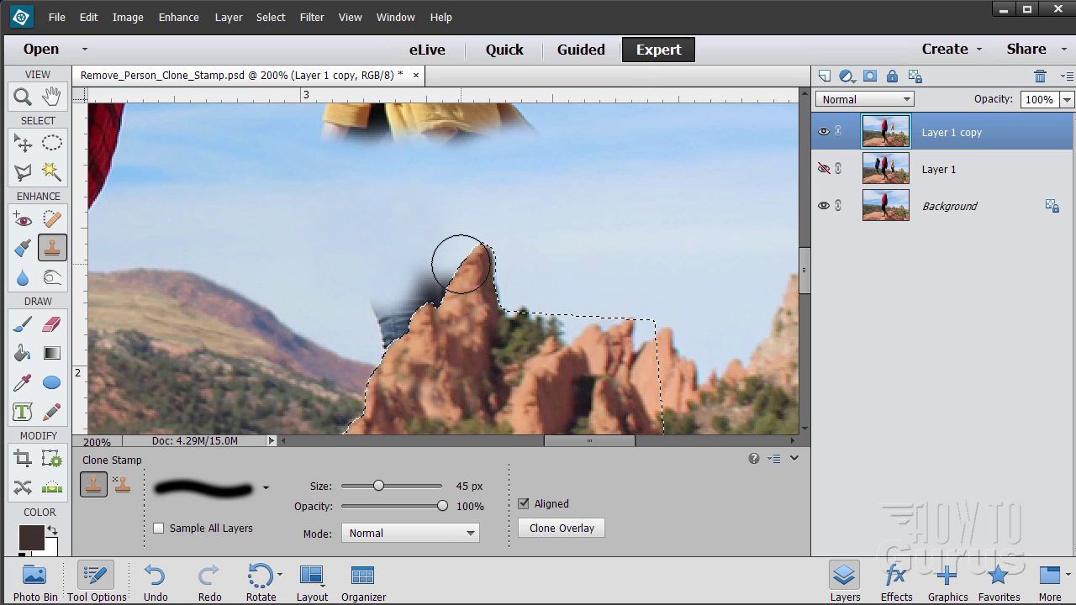
{"action": "mouse_move", "coordinate": [459, 258]}
{"action": "left_mouse_down"}
{"action": "mouse_move", "coordinate": [429, 279]}
{"action": "mouse_move", "coordinate": [431, 291]}
{"action": "mouse_move", "coordinate": [407, 291]}
{"action": "mouse_move", "coordinate": [390, 333]}
{"action": "left_mouse_up"}
{"action": "key", "text": "ctrl+z"}
{"action": "left_click", "coordinate": [619, 232], "text": "alt"}
{"action": "left_click", "coordinate": [619, 264], "text": "alt"}
{"action": "key", "text": "ctrl+z"}
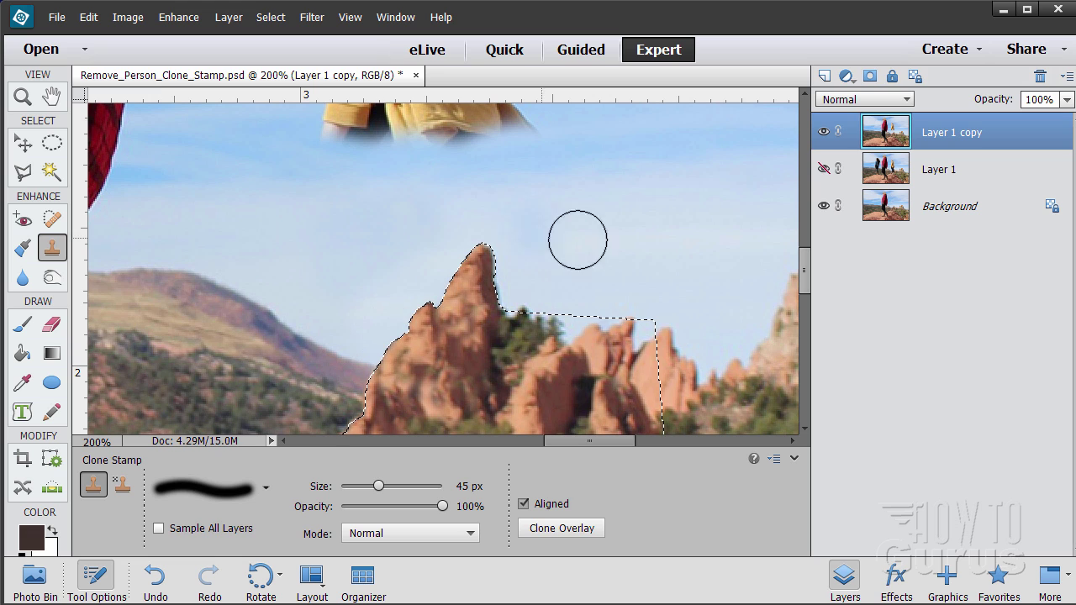
Step: Replace the lower part of the yellow jacket, the sleeve and the arm with cloned sky
{"action": "scroll", "coordinate": [602, 242], "scroll_direction": "up", "scroll_amount": 5}
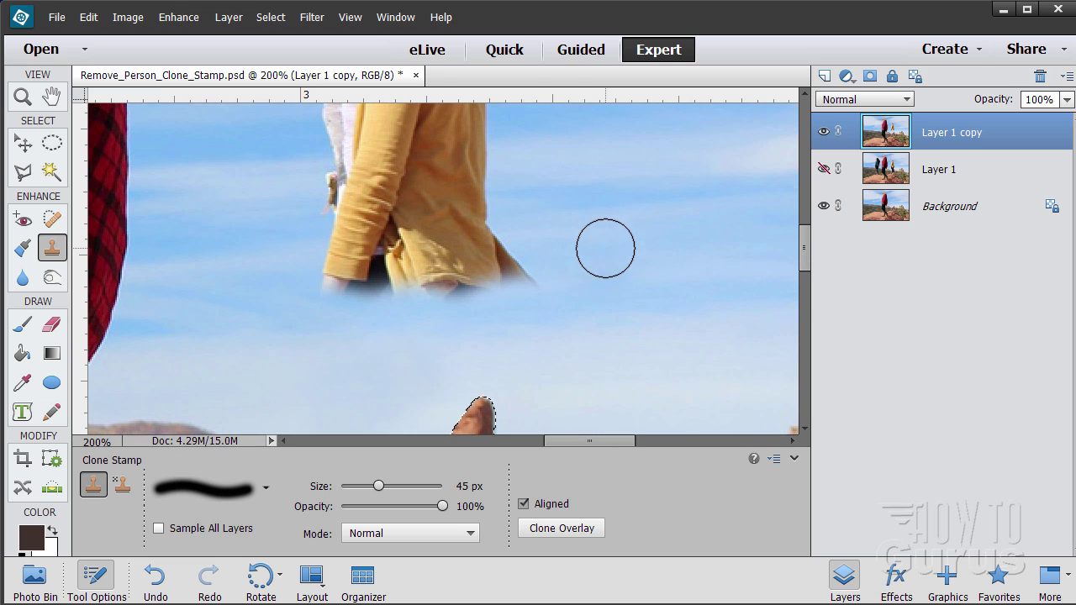
{"action": "left_click", "coordinate": [676, 246], "text": "alt"}
{"action": "mouse_move", "coordinate": [512, 270]}
{"action": "left_mouse_down"}
{"action": "mouse_move", "coordinate": [504, 291]}
{"action": "mouse_move", "coordinate": [449, 187]}
{"action": "mouse_move", "coordinate": [468, 173]}
{"action": "mouse_move", "coordinate": [345, 207]}
{"action": "mouse_move", "coordinate": [428, 243]}
{"action": "mouse_move", "coordinate": [455, 272]}
{"action": "left_mouse_up"}
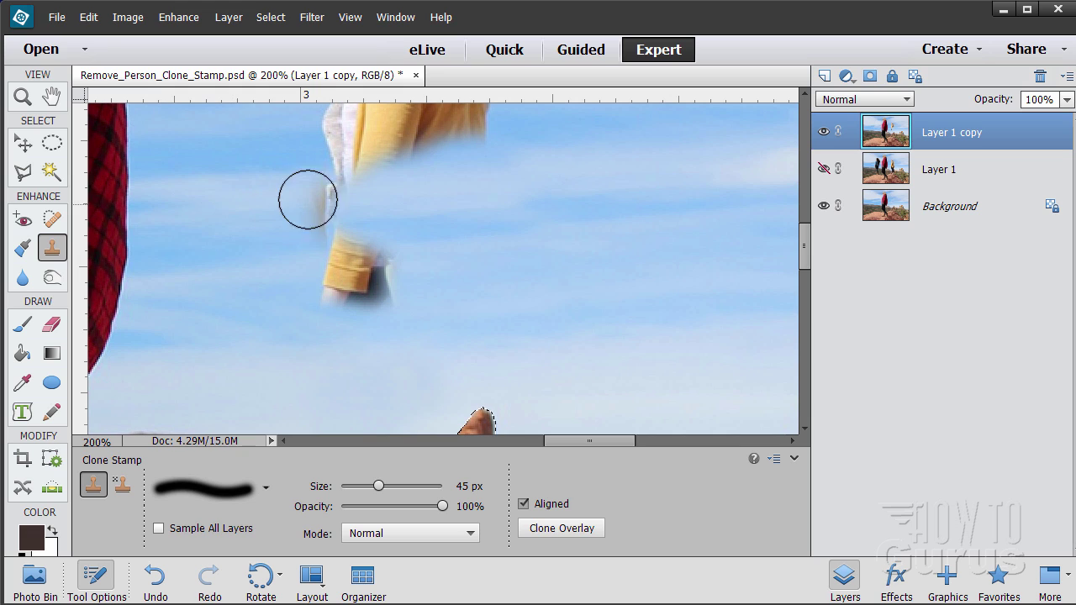
{"action": "mouse_move", "coordinate": [308, 200]}
{"action": "left_mouse_down"}
{"action": "mouse_move", "coordinate": [341, 192]}
{"action": "mouse_move", "coordinate": [333, 264]}
{"action": "mouse_move", "coordinate": [375, 289]}
{"action": "mouse_move", "coordinate": [386, 235]}
{"action": "left_mouse_up"}
{"action": "scroll", "coordinate": [417, 331], "scroll_direction": "up", "scroll_amount": 1}
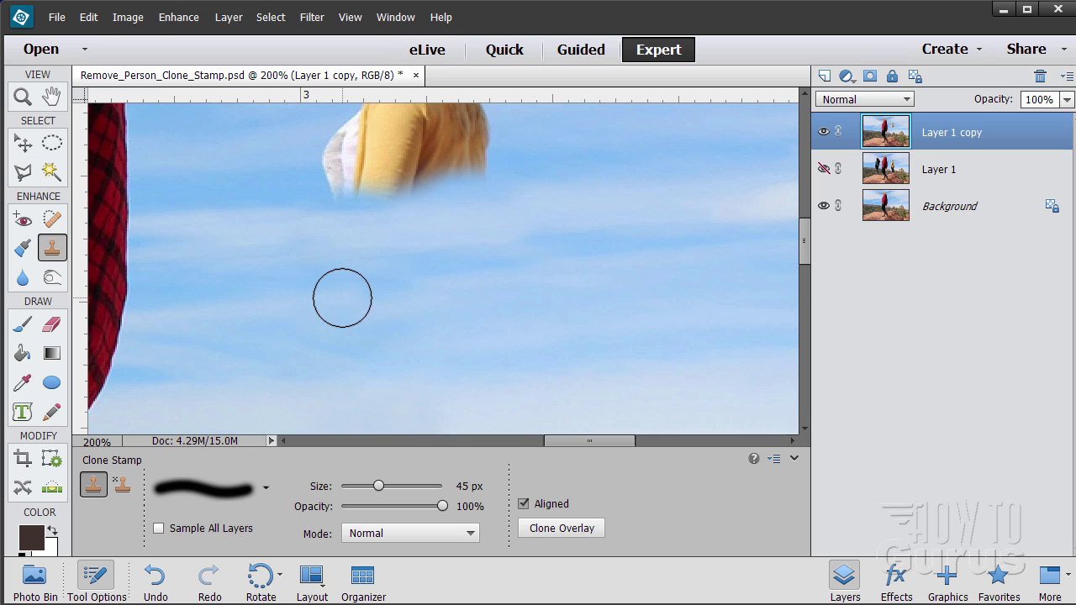
Step: Clone sky over most of the woman's upper body and repair the smudge beside her chest
{"action": "scroll", "coordinate": [474, 299], "scroll_direction": "up", "scroll_amount": 4}
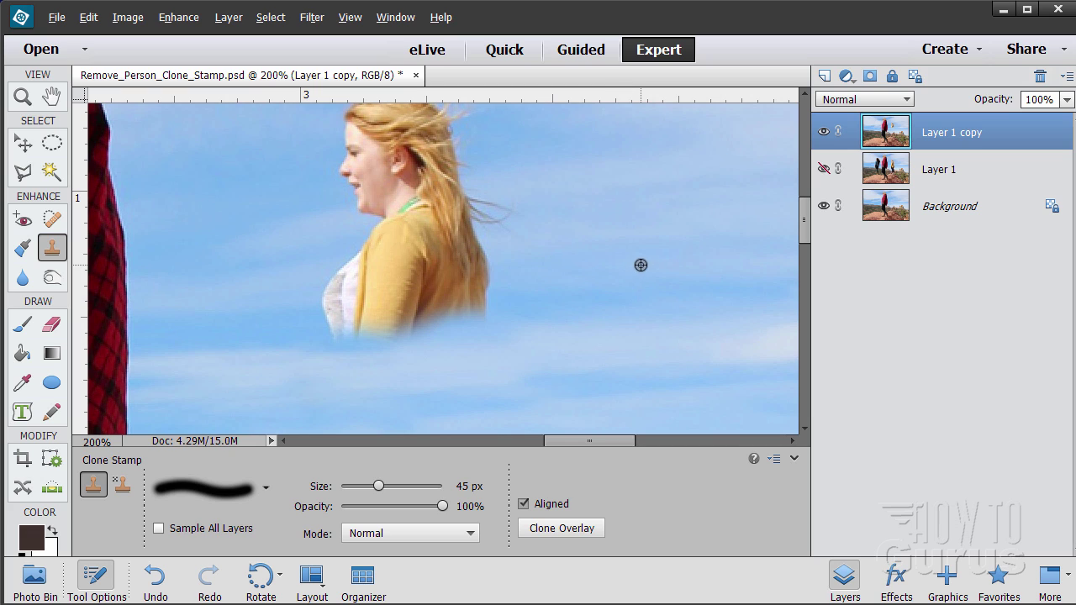
{"action": "mouse_move", "coordinate": [478, 280]}
{"action": "left_mouse_down"}
{"action": "mouse_move", "coordinate": [435, 272]}
{"action": "mouse_move", "coordinate": [492, 280]}
{"action": "mouse_move", "coordinate": [468, 304]}
{"action": "left_mouse_up"}
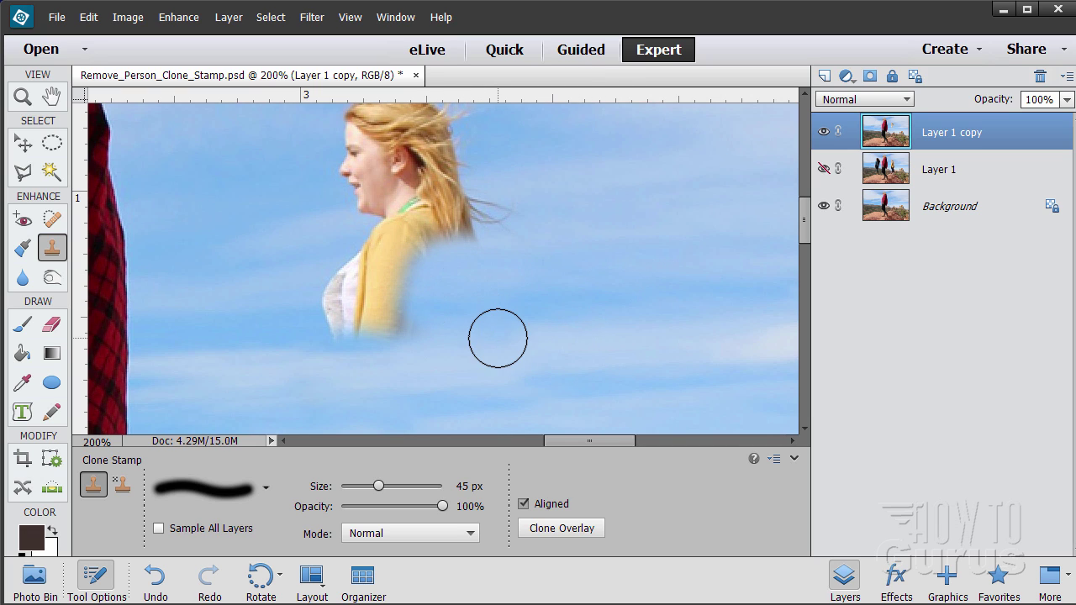
{"action": "mouse_move", "coordinate": [498, 338]}
{"action": "left_mouse_down"}
{"action": "mouse_move", "coordinate": [311, 359]}
{"action": "mouse_move", "coordinate": [321, 370]}
{"action": "left_mouse_up"}
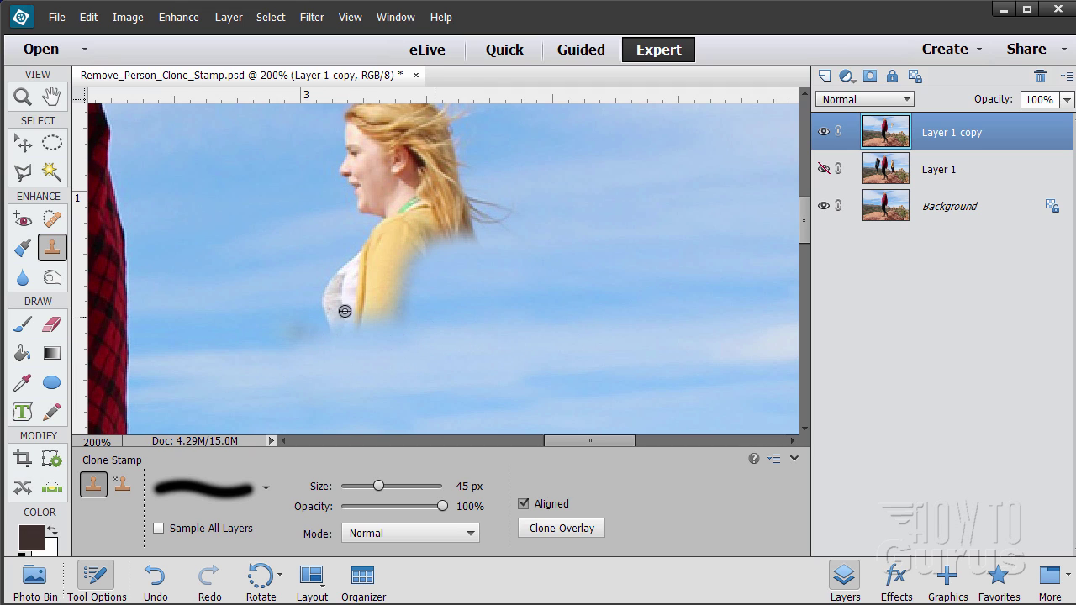
{"action": "mouse_move", "coordinate": [298, 289]}
{"action": "left_mouse_down"}
{"action": "mouse_move", "coordinate": [366, 282]}
{"action": "mouse_move", "coordinate": [296, 327]}
{"action": "mouse_move", "coordinate": [354, 319]}
{"action": "left_mouse_up"}
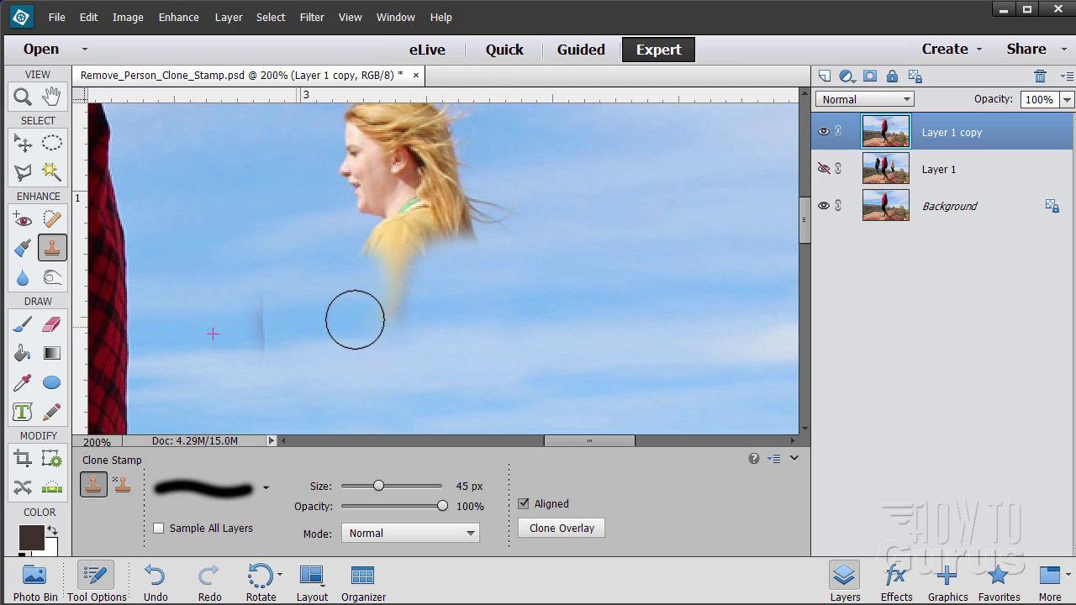
{"action": "left_click", "coordinate": [177, 293], "text": "alt"}
{"action": "left_click_drag", "start_coordinate": [259, 290], "coordinate": [271, 339]}
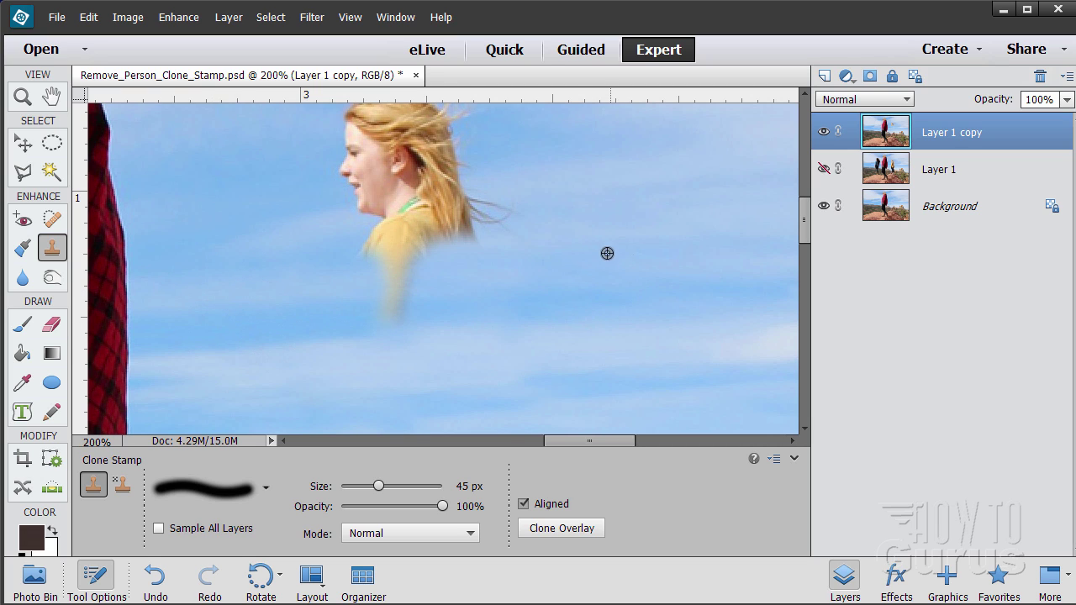
Step: Clone sky over the shoulder, neck, face and long hair, sampling from both sides of the figure
{"action": "left_click", "coordinate": [588, 237], "text": "alt"}
{"action": "mouse_move", "coordinate": [446, 241]}
{"action": "left_mouse_down"}
{"action": "mouse_move", "coordinate": [370, 247]}
{"action": "mouse_move", "coordinate": [452, 233]}
{"action": "mouse_move", "coordinate": [477, 215]}
{"action": "mouse_move", "coordinate": [454, 204]}
{"action": "mouse_move", "coordinate": [392, 216]}
{"action": "mouse_move", "coordinate": [355, 180]}
{"action": "mouse_move", "coordinate": [353, 189]}
{"action": "mouse_move", "coordinate": [372, 184]}
{"action": "mouse_move", "coordinate": [368, 166]}
{"action": "mouse_move", "coordinate": [400, 151]}
{"action": "mouse_move", "coordinate": [442, 172]}
{"action": "left_mouse_up"}
{"action": "left_click", "coordinate": [565, 184], "text": "alt"}
{"action": "left_click", "coordinate": [248, 195], "text": "alt"}
{"action": "left_click", "coordinate": [246, 179], "text": "alt"}
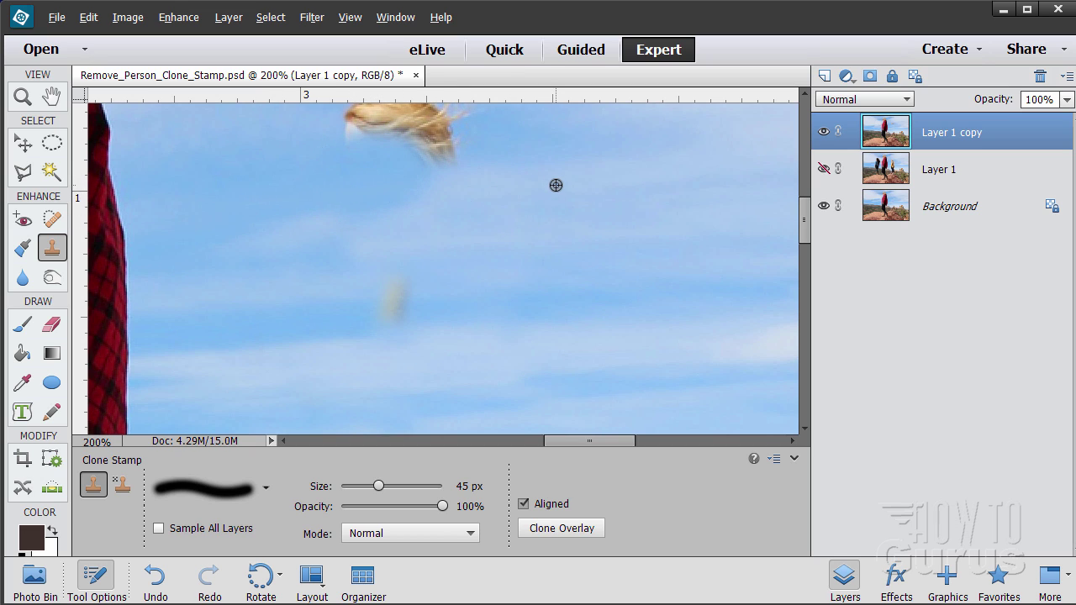
Step: Cover the leftover yellow patch of the jacket with cloned blue sky
{"action": "left_click", "coordinate": [562, 271], "text": "alt"}
{"action": "mouse_move", "coordinate": [413, 281]}
{"action": "left_mouse_down"}
{"action": "mouse_move", "coordinate": [370, 285]}
{"action": "mouse_move", "coordinate": [392, 312]}
{"action": "left_mouse_up"}
{"action": "key", "text": "ctrl+z"}
{"action": "key", "text": "ctrl+z"}
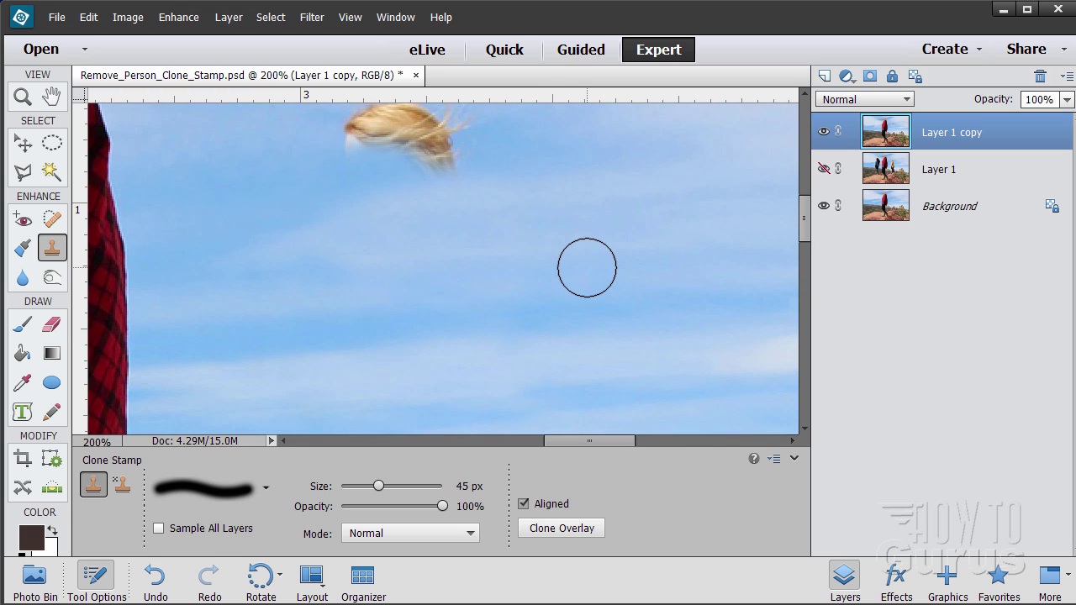
Step: Clone sky over the remaining blonde hair and clean up the repeated smudges around it
{"action": "scroll", "coordinate": [588, 264], "scroll_direction": "up", "scroll_amount": 5}
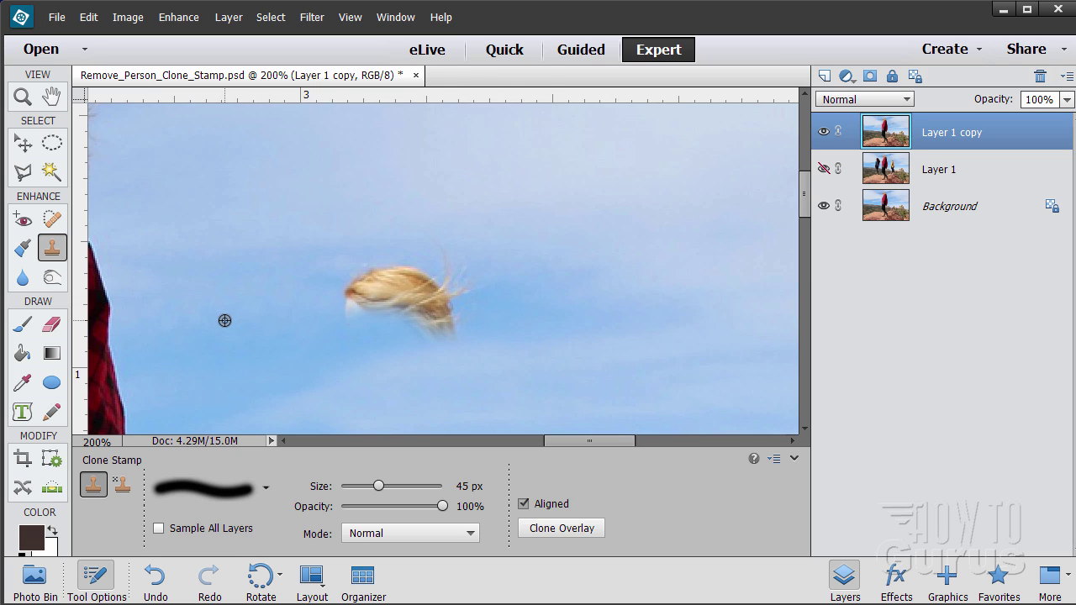
{"action": "mouse_move", "coordinate": [324, 311]}
{"action": "left_mouse_down"}
{"action": "mouse_move", "coordinate": [445, 295]}
{"action": "mouse_move", "coordinate": [360, 294]}
{"action": "mouse_move", "coordinate": [378, 277]}
{"action": "left_mouse_up"}
{"action": "left_click", "coordinate": [325, 341], "text": "alt"}
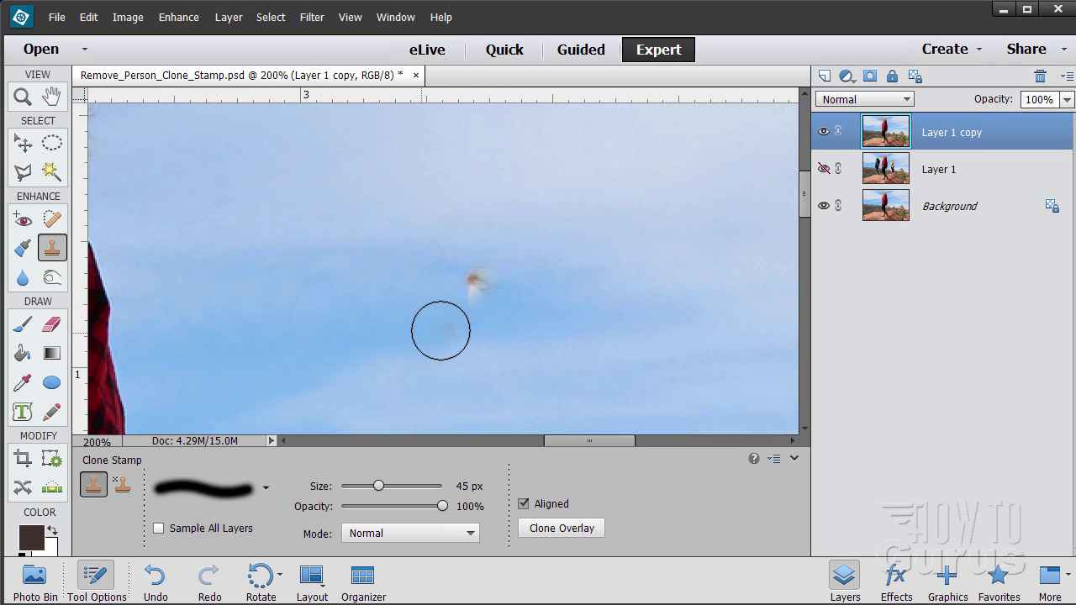
{"action": "left_click", "coordinate": [440, 329]}
{"action": "mouse_move", "coordinate": [524, 288]}
{"action": "left_mouse_down"}
{"action": "mouse_move", "coordinate": [434, 283]}
{"action": "mouse_move", "coordinate": [428, 245]}
{"action": "left_mouse_up"}
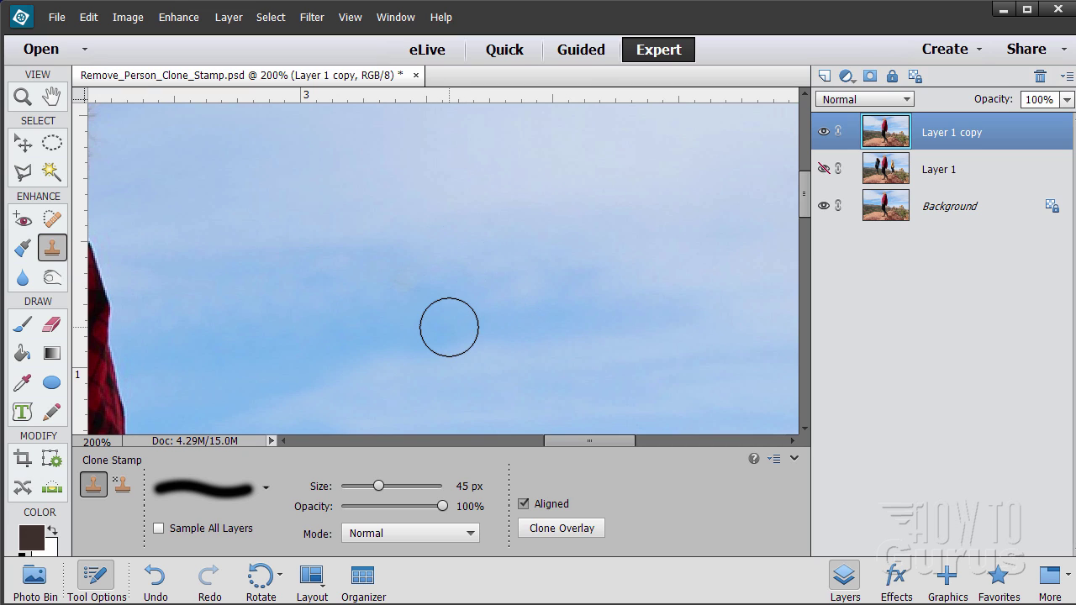
{"action": "left_click", "coordinate": [404, 288]}
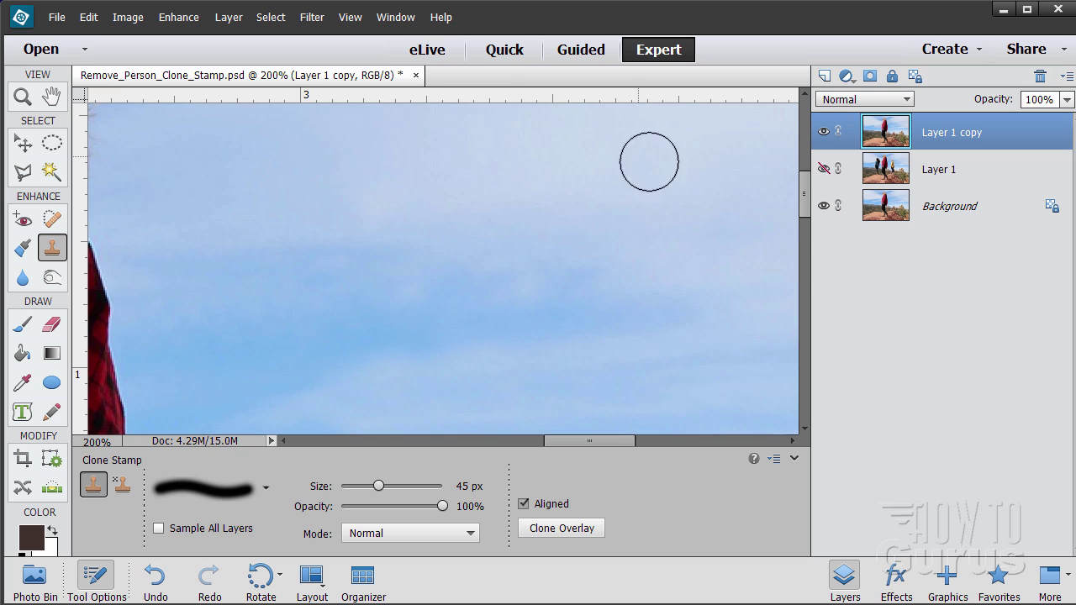
Step: Deselect the rock selection and zoom out to 33.3% to inspect the whole retouched photo
{"action": "scroll", "coordinate": [394, 249], "scroll_direction": "down", "scroll_amount": 5}
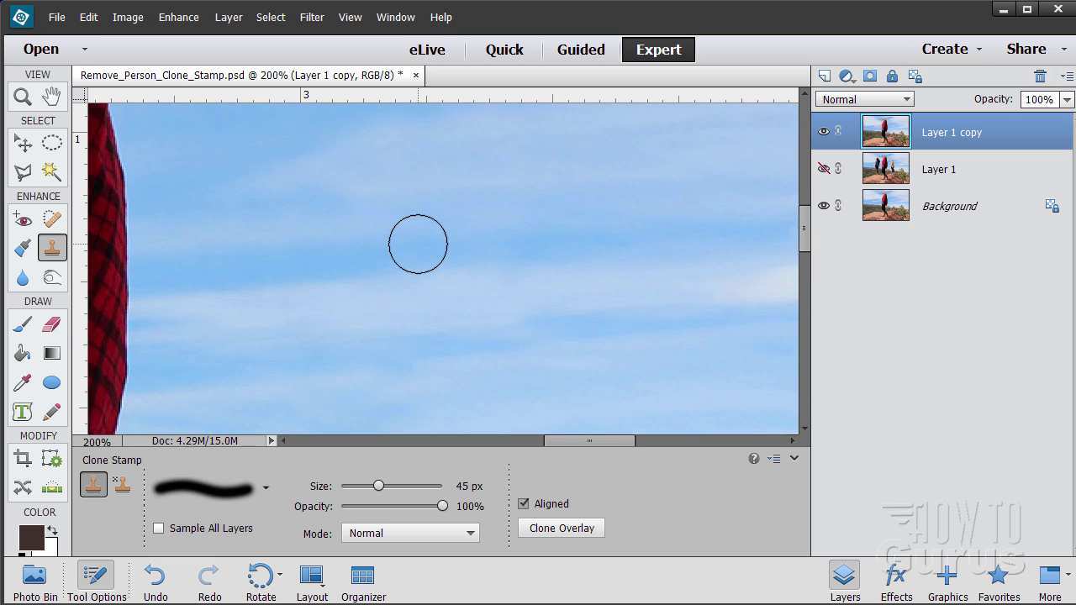
{"action": "scroll", "coordinate": [417, 243], "scroll_direction": "down", "scroll_amount": 5}
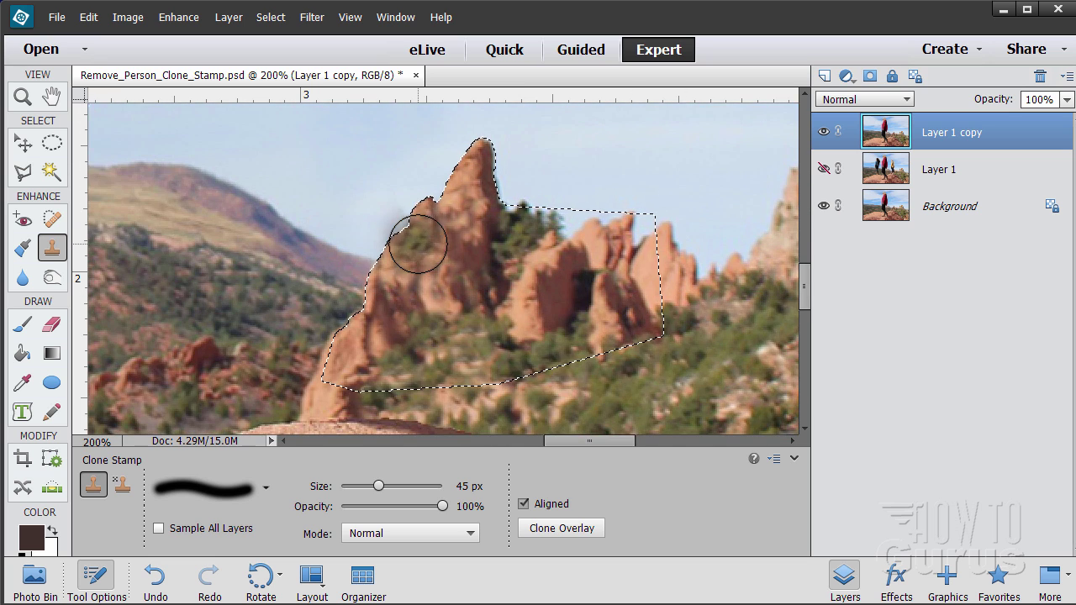
{"action": "left_click", "coordinate": [271, 17]}
{"action": "left_click", "coordinate": [281, 48]}
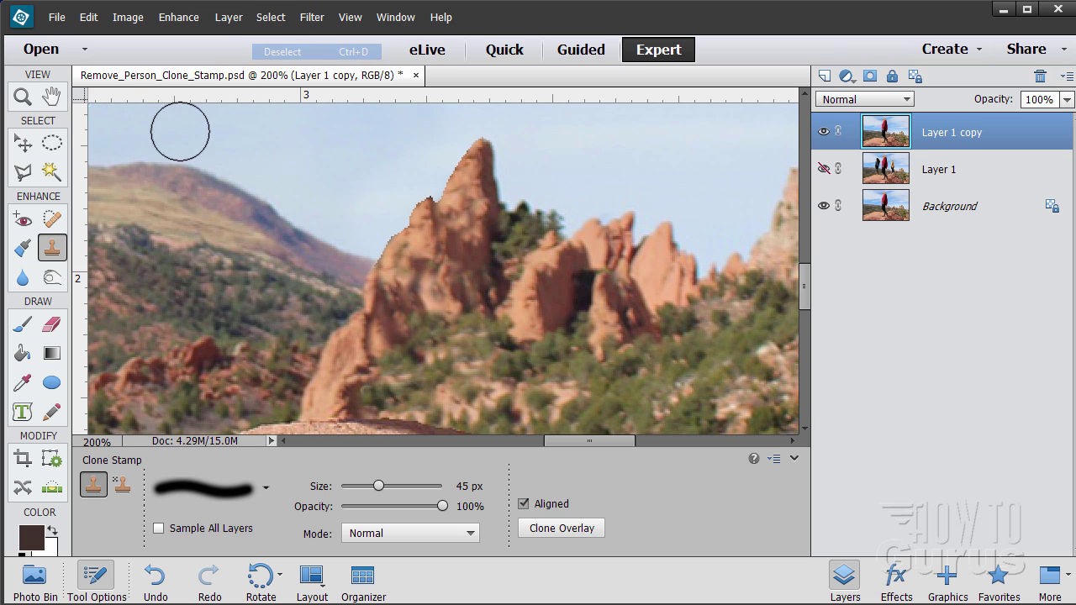
{"action": "left_click", "coordinate": [23, 97]}
{"action": "left_click", "coordinate": [372, 248], "text": "alt"}
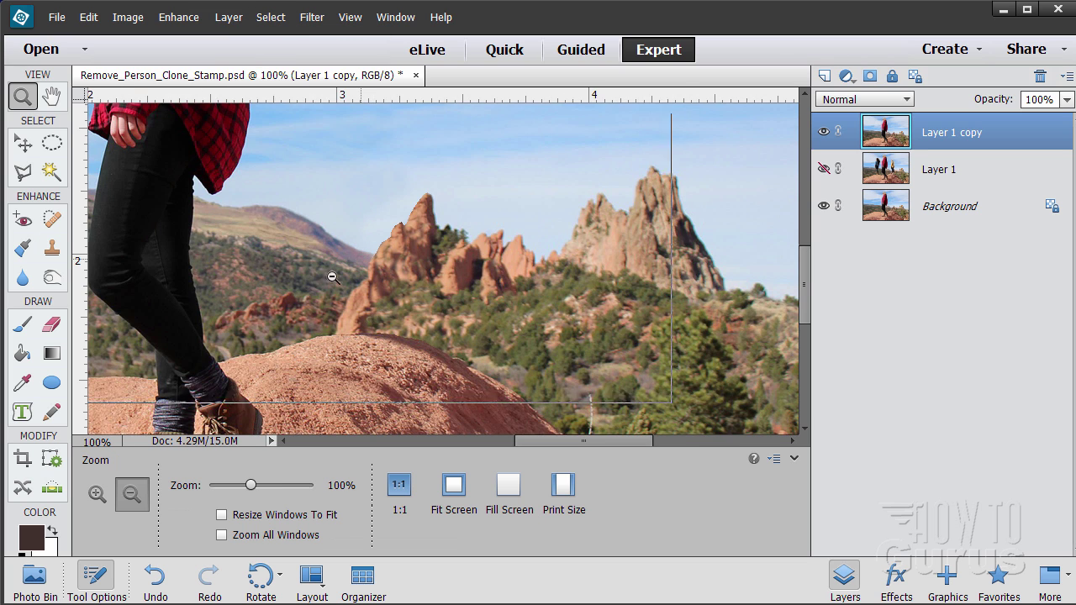
{"action": "left_click", "coordinate": [331, 278], "text": "alt"}
{"action": "left_click", "coordinate": [252, 284], "text": "alt"}
{"action": "left_click", "coordinate": [179, 239], "text": "alt"}
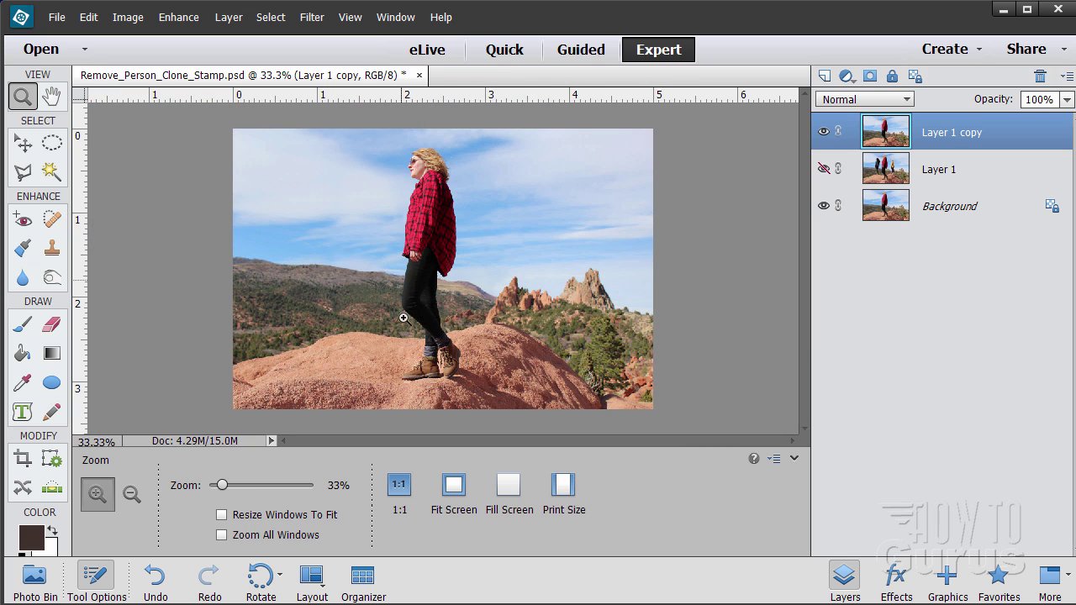
Step: Soften the jagged left edge of the lower shoulder of the nearer red rock formation with the Blur tool
{"action": "left_click", "coordinate": [507, 317]}
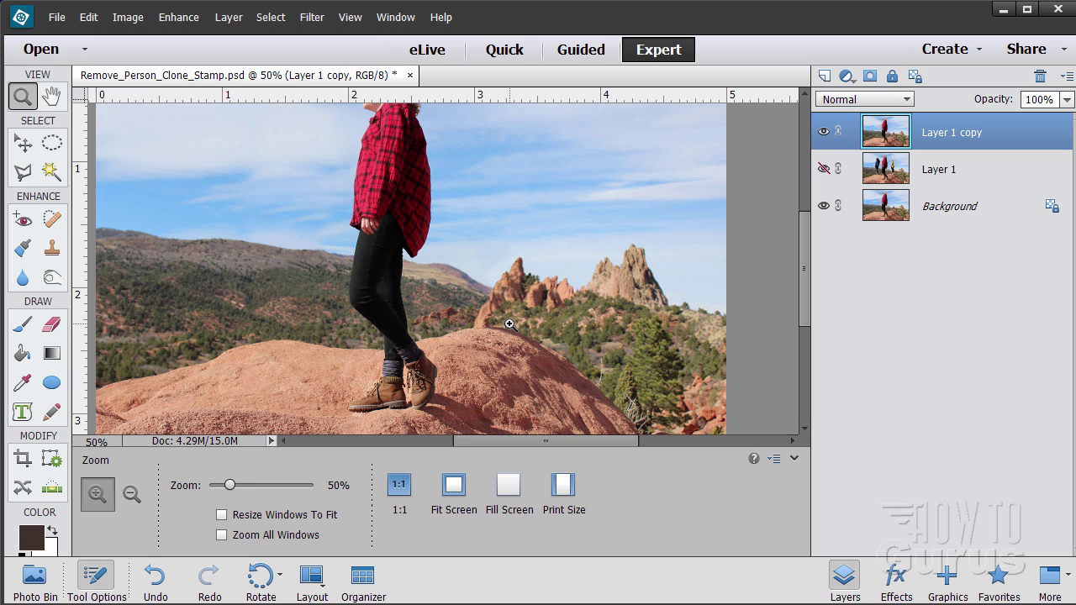
{"action": "left_click", "coordinate": [509, 319]}
{"action": "left_click", "coordinate": [517, 323]}
{"action": "left_click", "coordinate": [530, 331]}
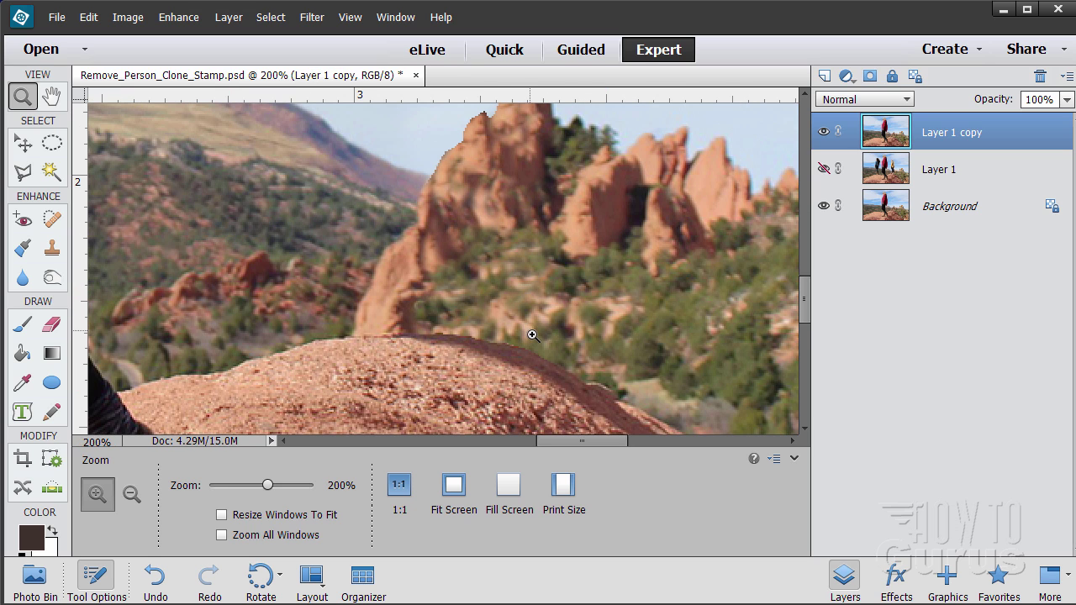
{"action": "left_click", "coordinate": [476, 358]}
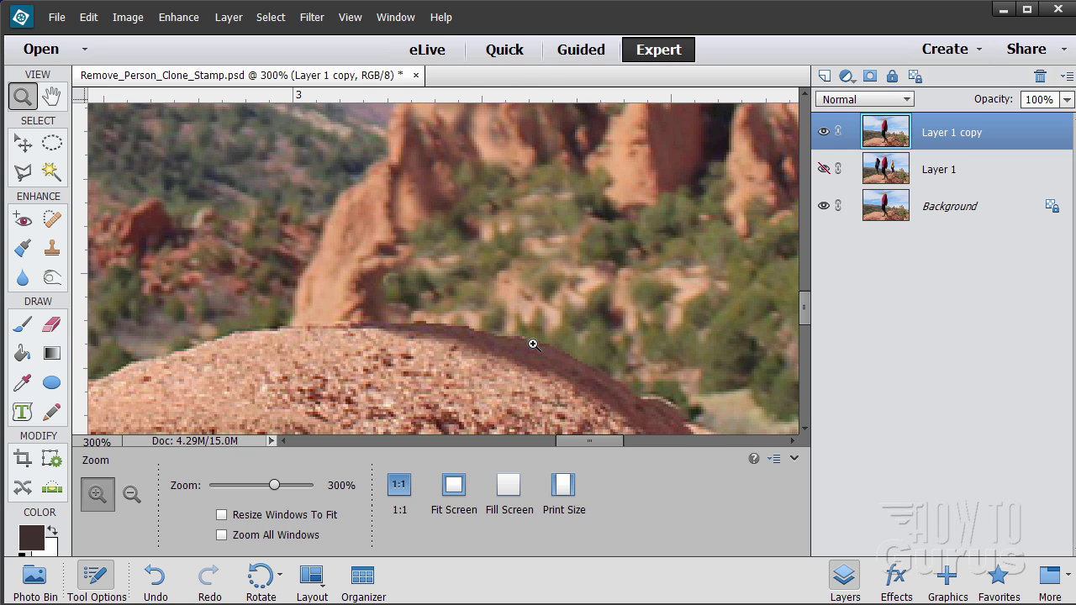
{"action": "left_click", "coordinate": [22, 279]}
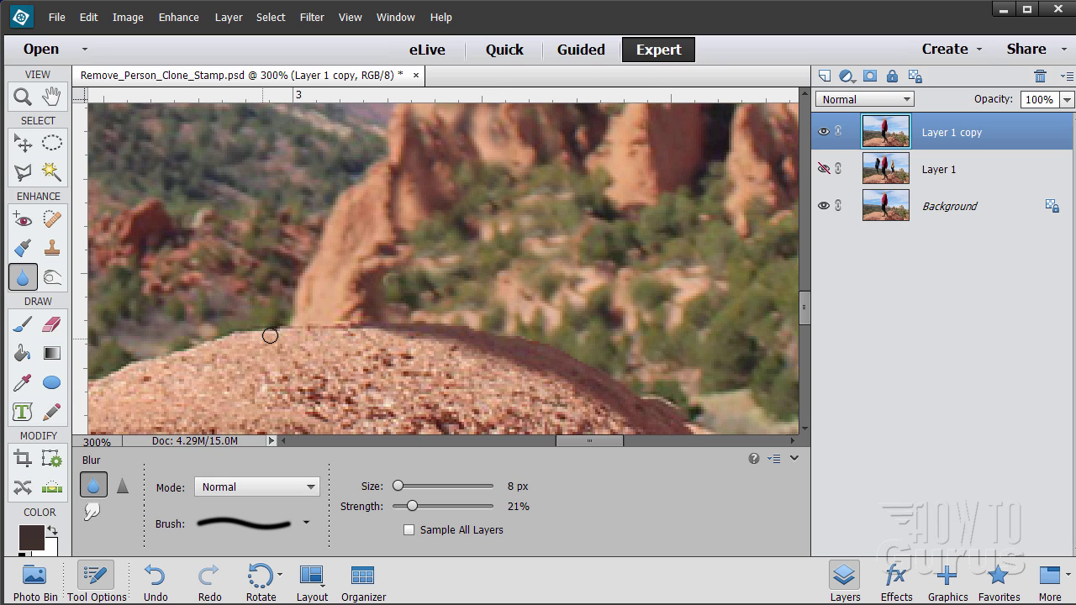
{"action": "scroll", "coordinate": [493, 302], "scroll_direction": "up", "scroll_amount": 3}
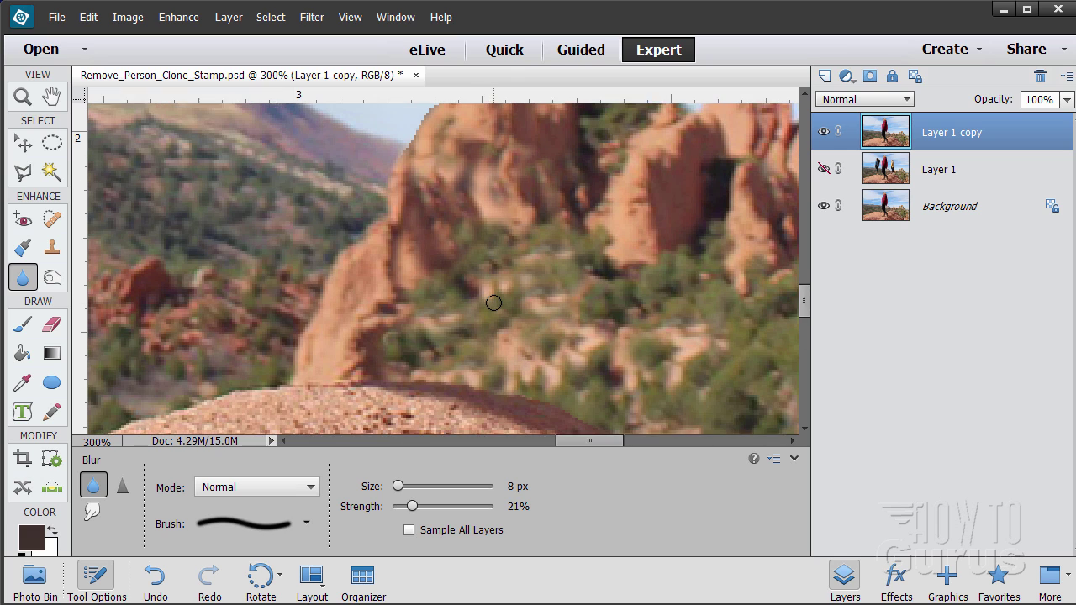
{"action": "scroll", "coordinate": [521, 290], "scroll_direction": "up", "scroll_amount": 1}
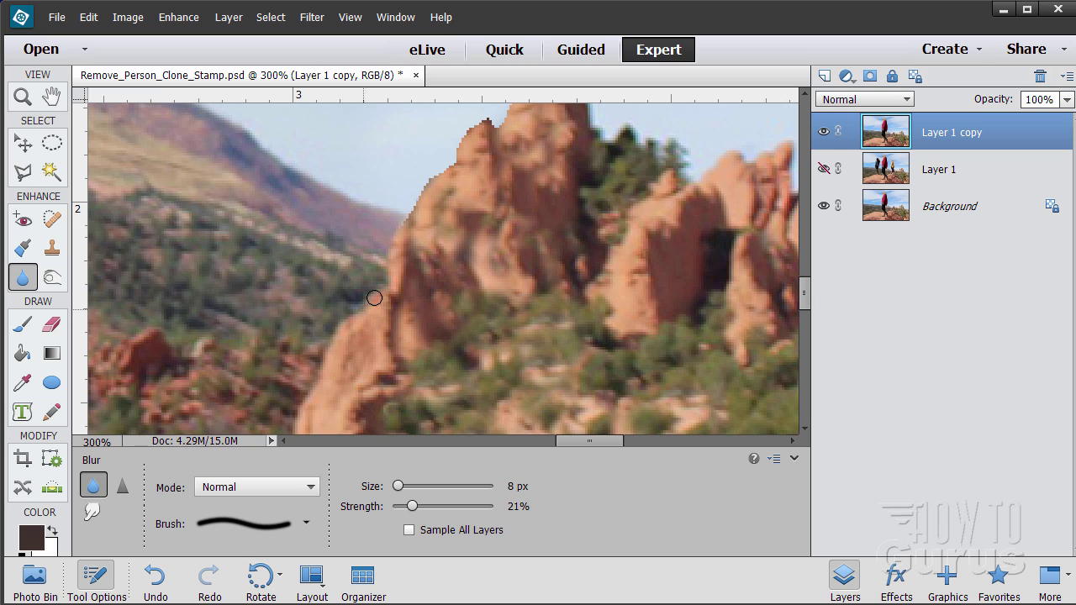
{"action": "scroll", "coordinate": [439, 256], "scroll_direction": "up", "scroll_amount": 3}
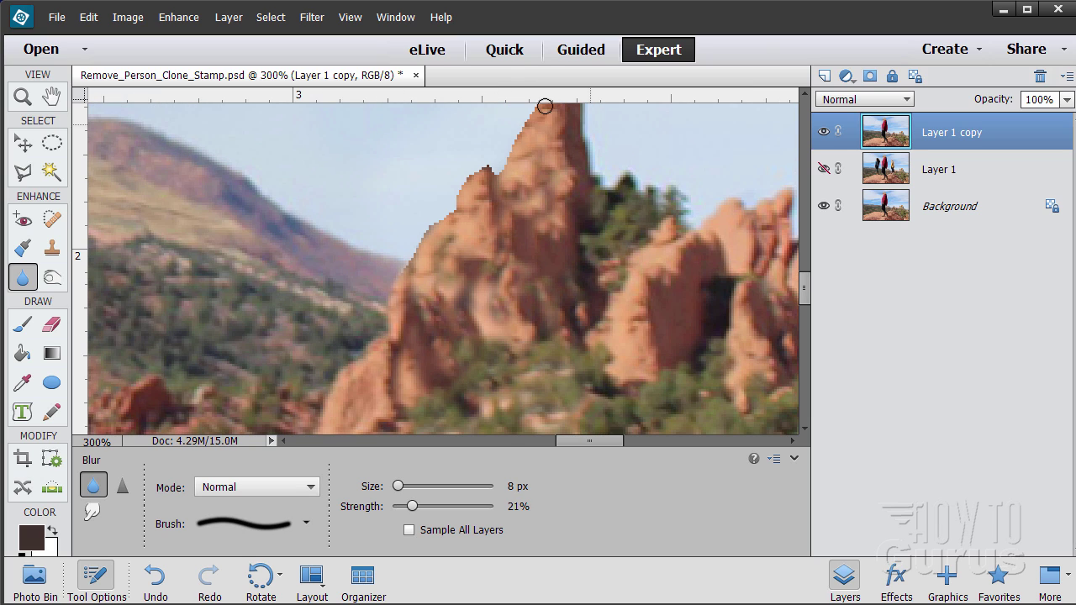
{"action": "mouse_move", "coordinate": [444, 214]}
{"action": "left_mouse_down"}
{"action": "mouse_move", "coordinate": [419, 245]}
{"action": "mouse_move", "coordinate": [424, 230]}
{"action": "mouse_move", "coordinate": [407, 270]}
{"action": "mouse_move", "coordinate": [436, 225]}
{"action": "mouse_move", "coordinate": [418, 240]}
{"action": "mouse_move", "coordinate": [467, 221]}
{"action": "mouse_move", "coordinate": [450, 210]}
{"action": "mouse_move", "coordinate": [407, 255]}
{"action": "mouse_move", "coordinate": [362, 349]}
{"action": "mouse_move", "coordinate": [335, 372]}
{"action": "mouse_move", "coordinate": [477, 206]}
{"action": "mouse_move", "coordinate": [466, 178]}
{"action": "mouse_move", "coordinate": [454, 209]}
{"action": "mouse_move", "coordinate": [476, 177]}
{"action": "mouse_move", "coordinate": [467, 202]}
{"action": "mouse_move", "coordinate": [459, 186]}
{"action": "mouse_move", "coordinate": [459, 195]}
{"action": "mouse_move", "coordinate": [493, 161]}
{"action": "mouse_move", "coordinate": [473, 169]}
{"action": "mouse_move", "coordinate": [500, 183]}
{"action": "mouse_move", "coordinate": [487, 165]}
{"action": "mouse_move", "coordinate": [465, 179]}
{"action": "left_mouse_up"}
Step: Blur the hard left edge of the tall rock spire, from the notch up to its peak
{"action": "scroll", "coordinate": [610, 207], "scroll_direction": "up", "scroll_amount": 3}
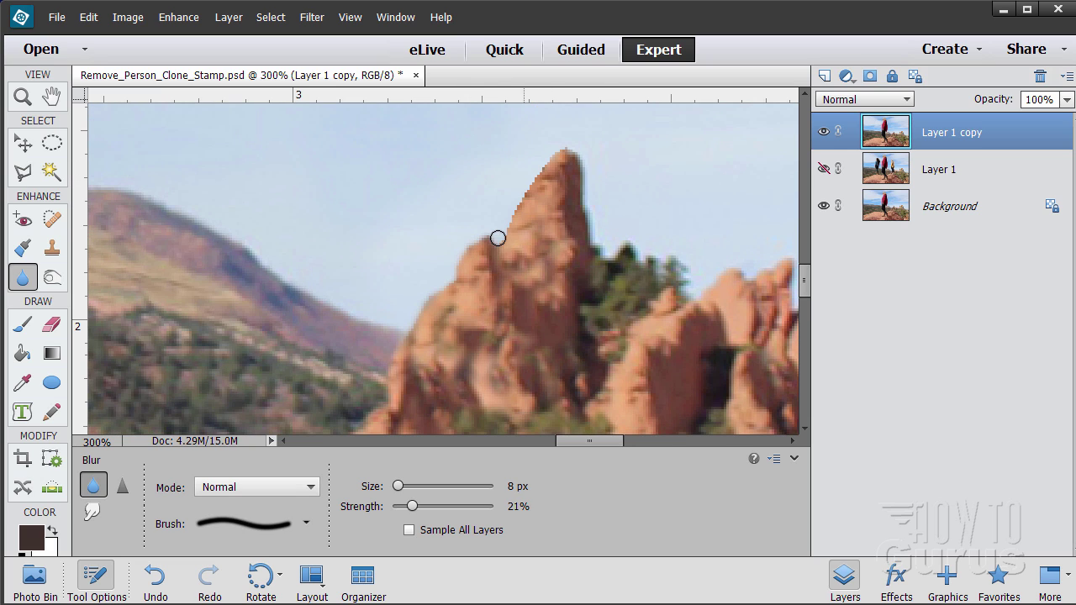
{"action": "mouse_move", "coordinate": [507, 234]}
{"action": "left_mouse_down"}
{"action": "mouse_move", "coordinate": [523, 211]}
{"action": "mouse_move", "coordinate": [519, 192]}
{"action": "mouse_move", "coordinate": [513, 202]}
{"action": "mouse_move", "coordinate": [546, 166]}
{"action": "mouse_move", "coordinate": [495, 243]}
{"action": "mouse_move", "coordinate": [524, 238]}
{"action": "left_mouse_up"}
{"action": "mouse_move", "coordinate": [539, 173]}
{"action": "left_mouse_down"}
{"action": "mouse_move", "coordinate": [523, 193]}
{"action": "mouse_move", "coordinate": [566, 148]}
{"action": "mouse_move", "coordinate": [585, 161]}
{"action": "mouse_move", "coordinate": [562, 149]}
{"action": "mouse_move", "coordinate": [542, 175]}
{"action": "left_mouse_up"}
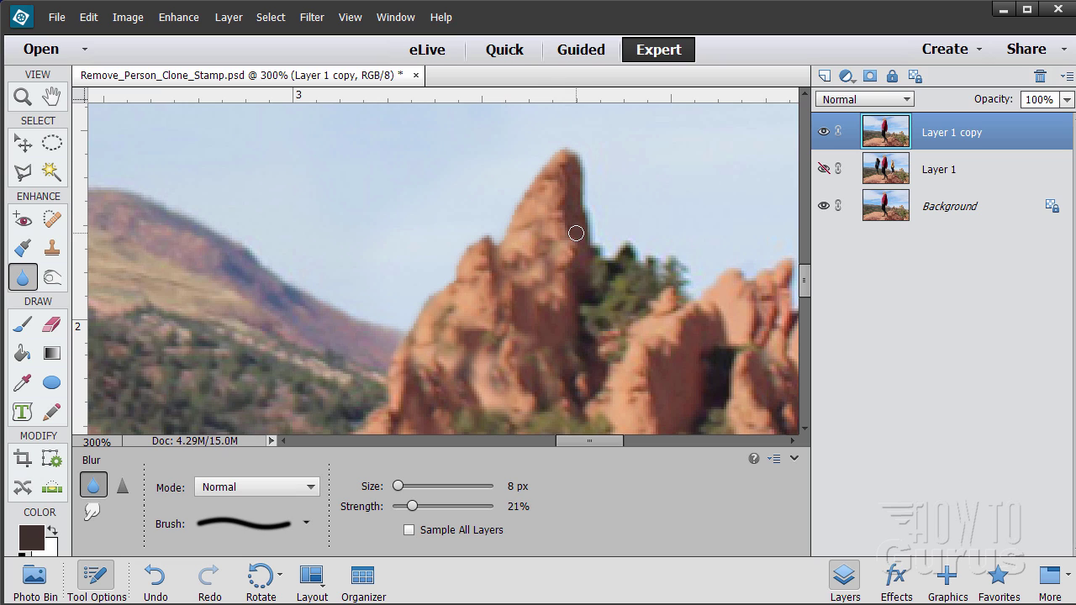
{"action": "scroll", "coordinate": [576, 232], "scroll_direction": "up", "scroll_amount": 1}
{"action": "scroll", "coordinate": [672, 242], "scroll_direction": "up", "scroll_amount": 3}
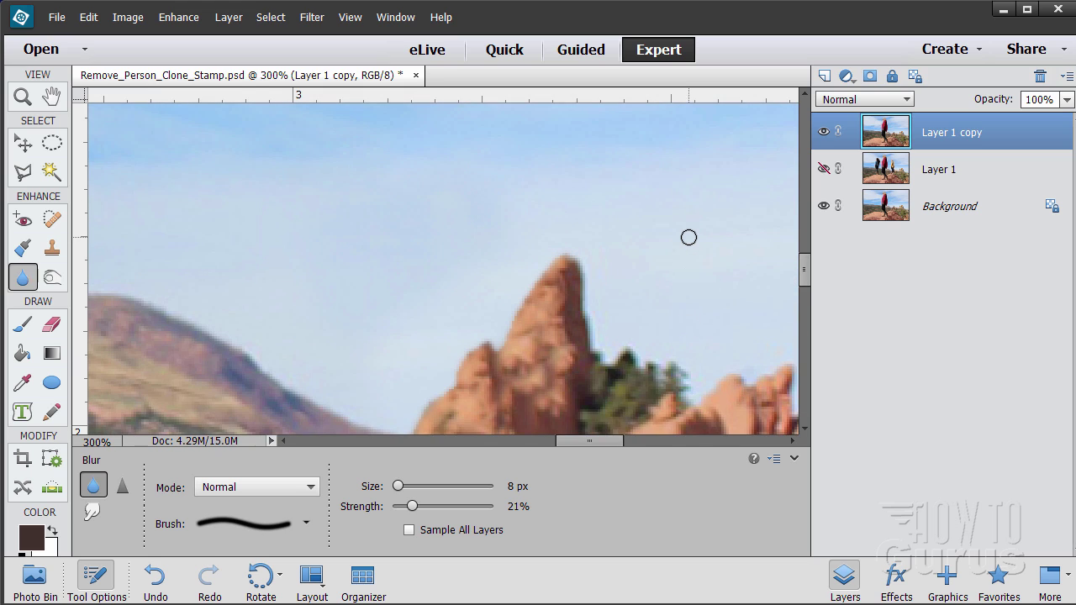
{"action": "scroll", "coordinate": [672, 242], "scroll_direction": "down", "scroll_amount": 2}
{"action": "scroll", "coordinate": [672, 242], "scroll_direction": "down", "scroll_amount": 3}
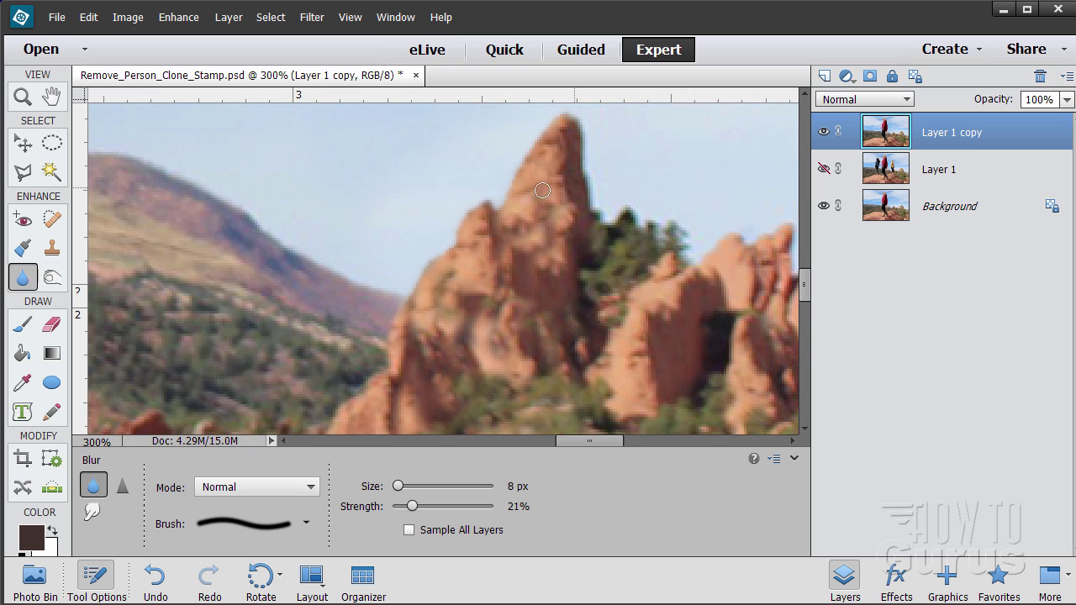
Step: Zoom out to 33.3% to inspect the blended rock edges in the whole photo
{"action": "left_click", "coordinate": [24, 97]}
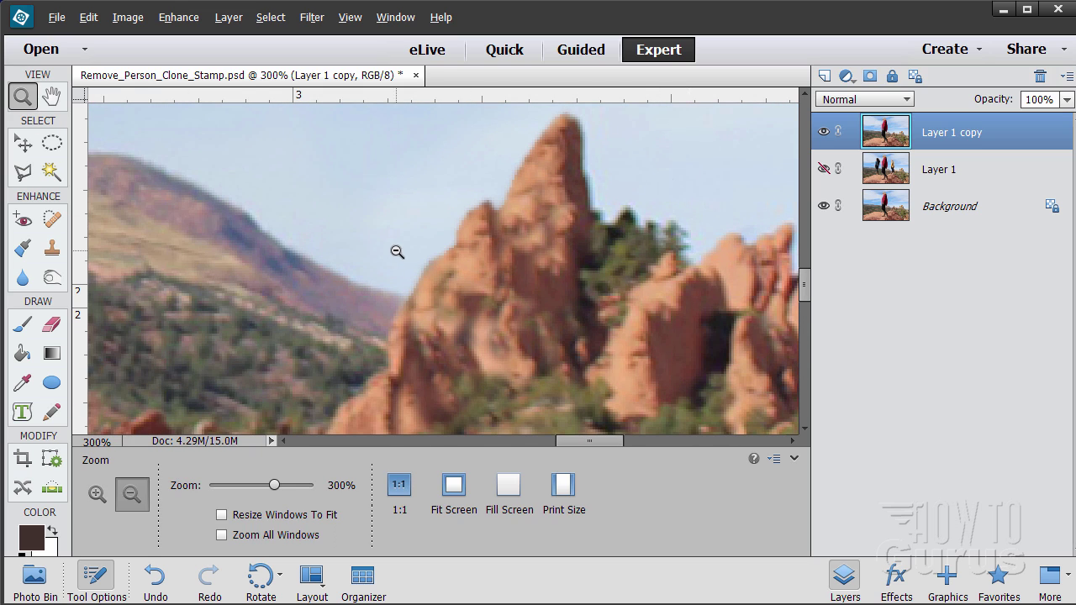
{"action": "left_click", "coordinate": [396, 249]}
{"action": "left_click", "coordinate": [396, 250]}
{"action": "left_click", "coordinate": [324, 266]}
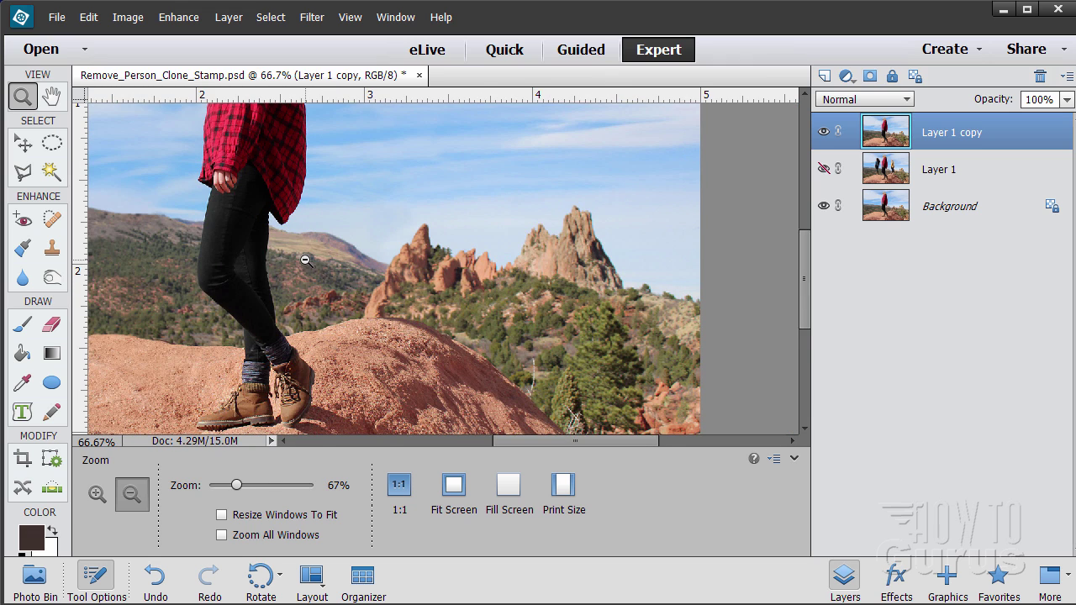
{"action": "left_click", "coordinate": [256, 252]}
{"action": "left_click_drag", "start_coordinate": [511, 450], "coordinate": [444, 450]}
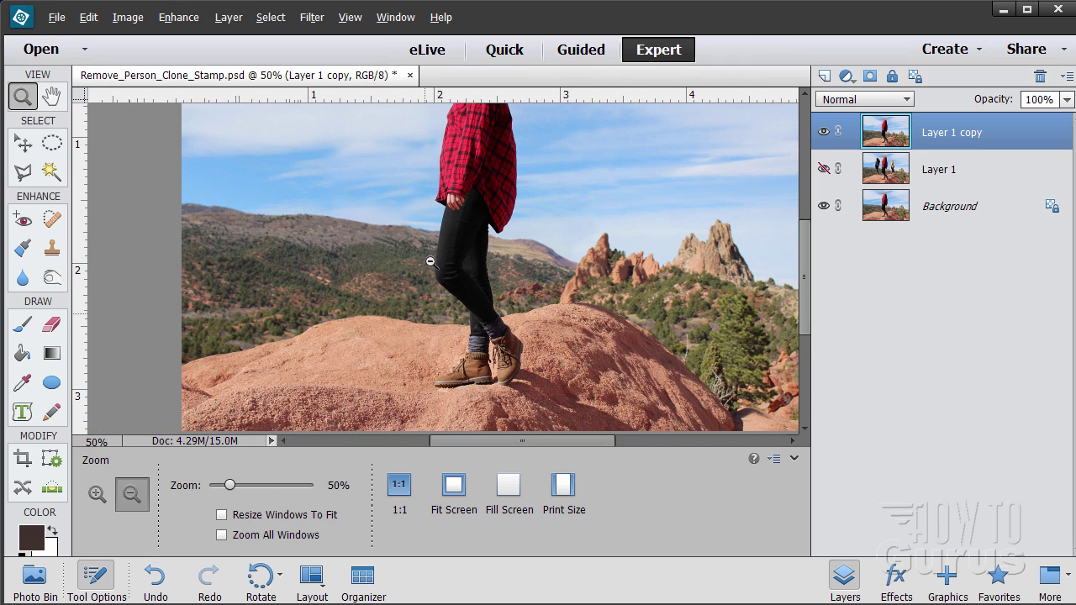
{"action": "left_click", "coordinate": [429, 255], "text": "alt"}
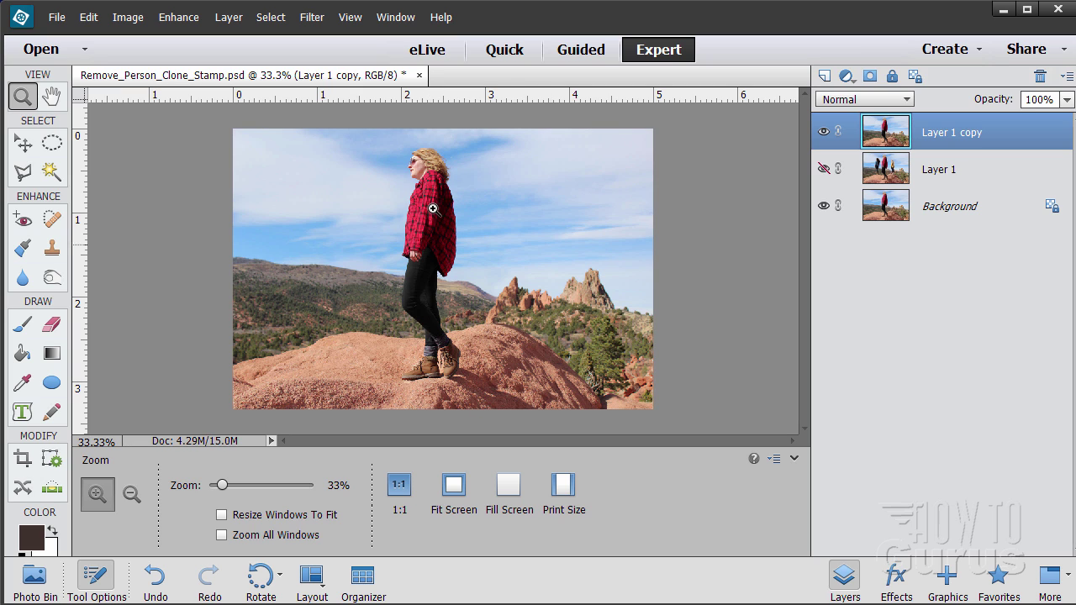
Step: Float the photo in its own window and enlarge that window over the workspace
{"action": "left_click", "coordinate": [23, 145]}
{"action": "left_click_drag", "start_coordinate": [284, 81], "coordinate": [385, 145]}
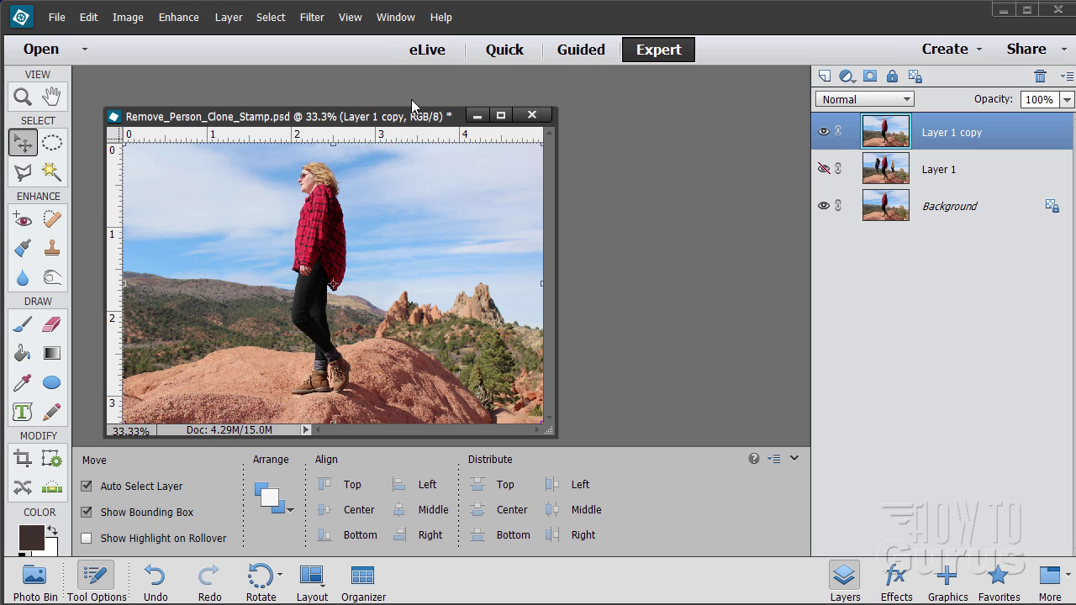
{"action": "left_click_drag", "start_coordinate": [411, 99], "coordinate": [411, 23]}
{"action": "left_click_drag", "start_coordinate": [552, 350], "coordinate": [842, 598]}
Step: Magnify the photo to 66.7% and widen its floating window to fit the full image width, finishing with the Move tool active
{"action": "left_click", "coordinate": [31, 97]}
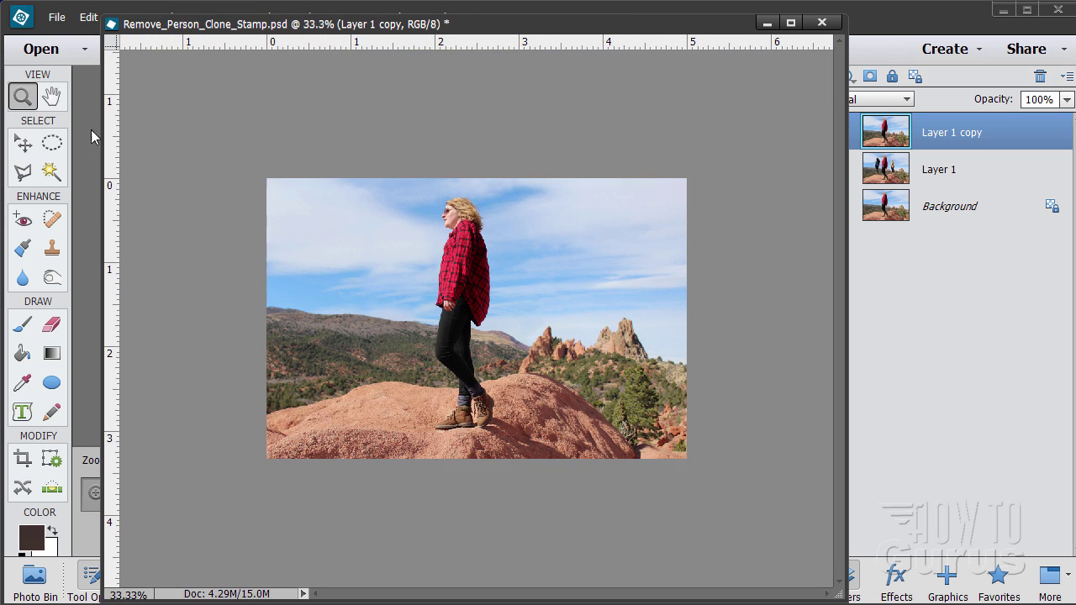
{"action": "left_click", "coordinate": [502, 316]}
{"action": "left_click", "coordinate": [501, 316]}
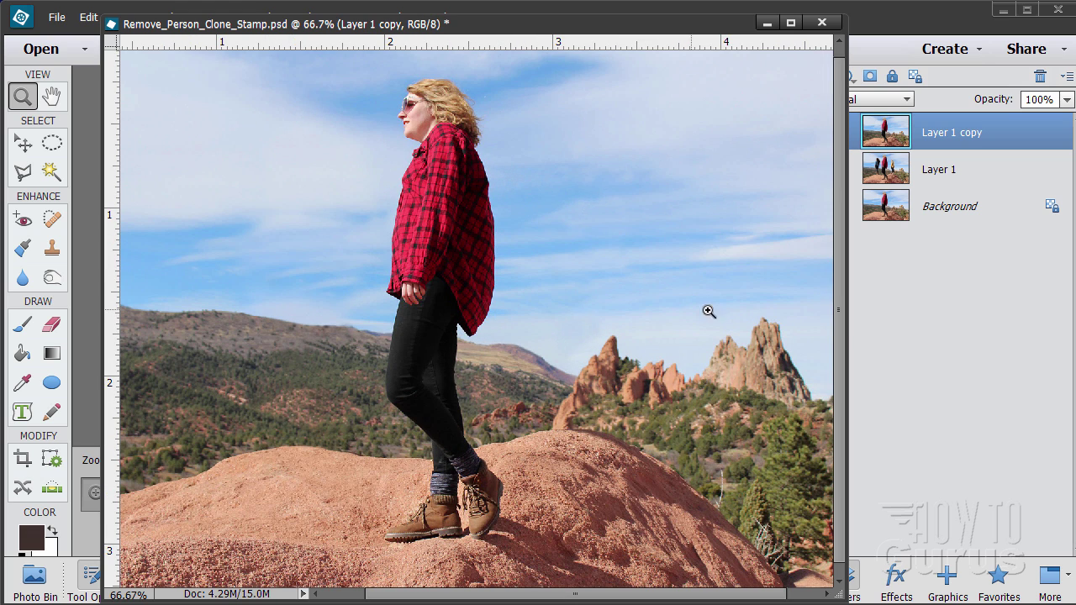
{"action": "left_click_drag", "start_coordinate": [843, 356], "coordinate": [1023, 354]}
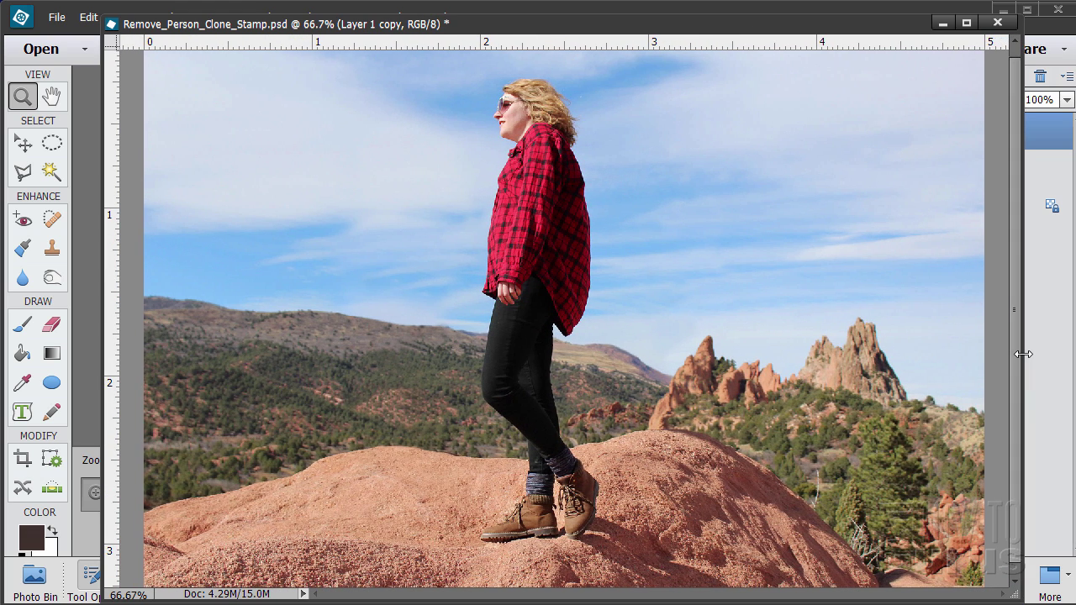
{"action": "left_click", "coordinate": [25, 143]}
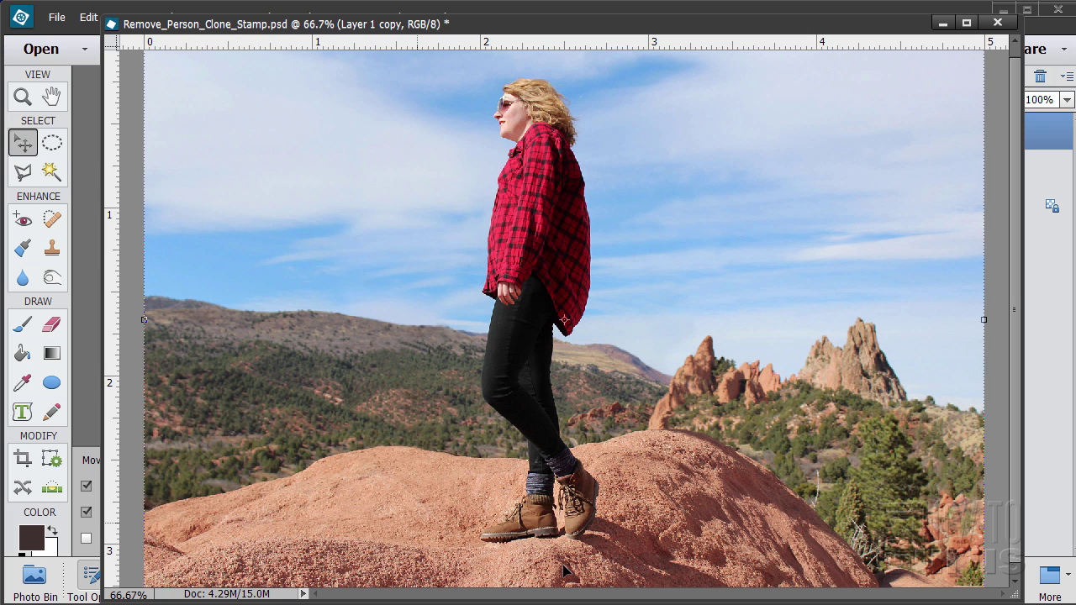